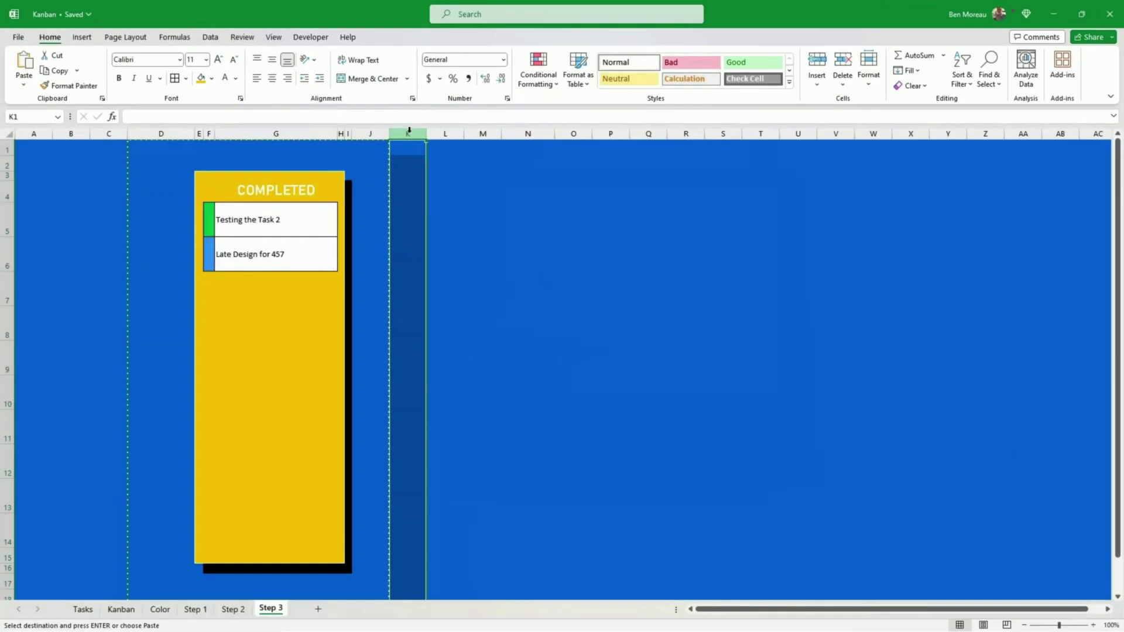
# Insert a copied column card at column K and fill the In Progress card bright green
pyautogui.rightClick(410, 133)
pyautogui.click(460, 249)
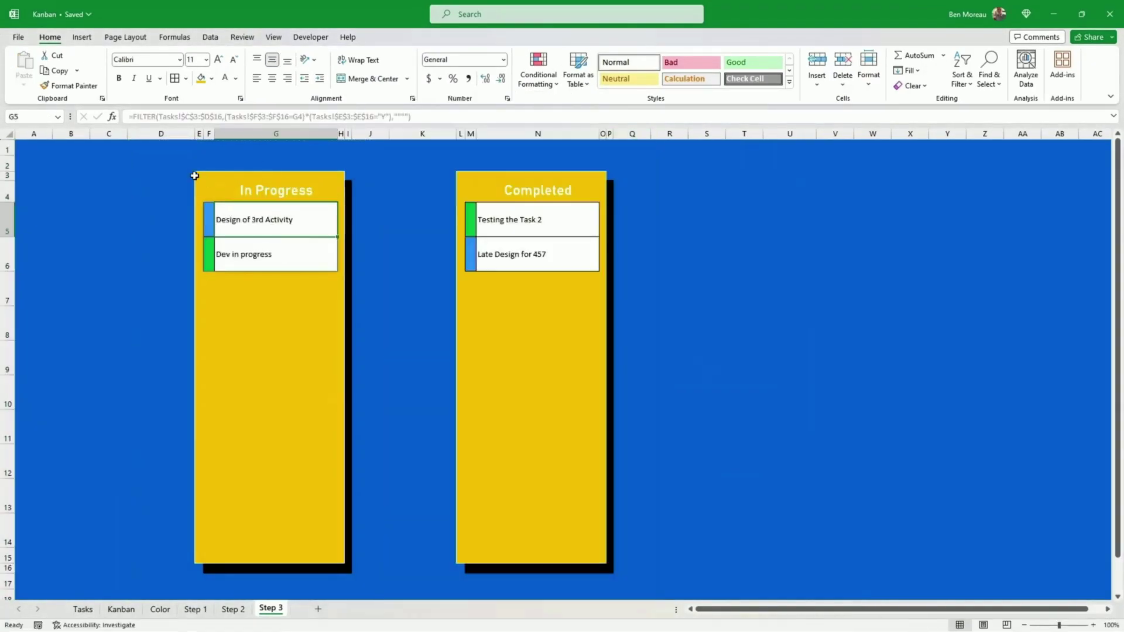
pyautogui.moveTo(201, 176); pyautogui.dragTo(282, 271)
pyautogui.click(211, 78)
pyautogui.click(202, 218)
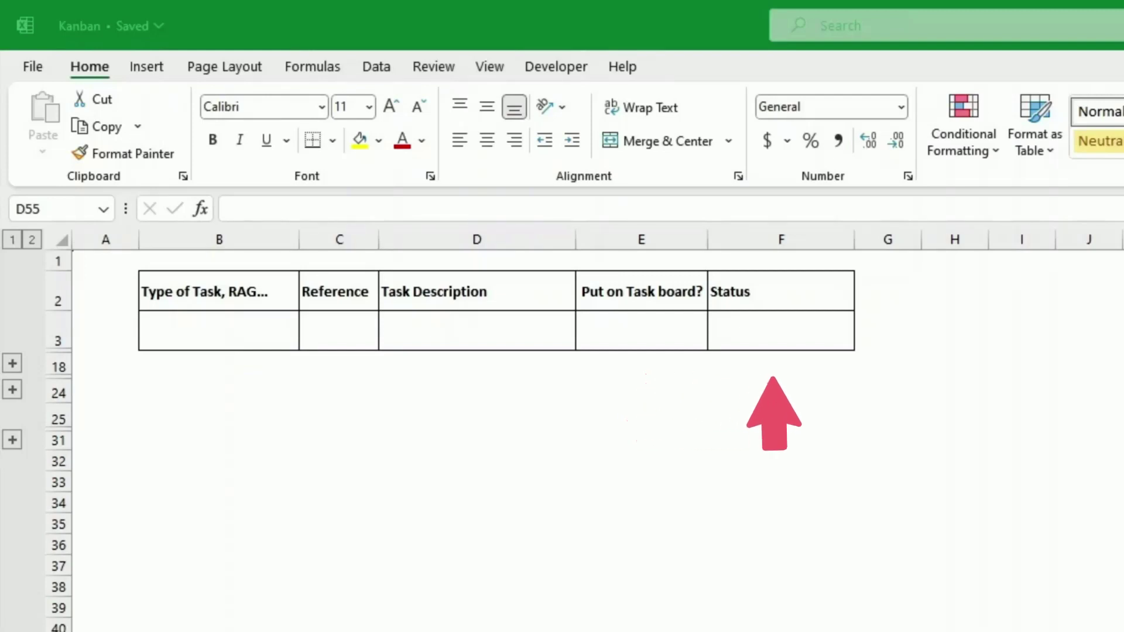
pyautogui.click(13, 365)
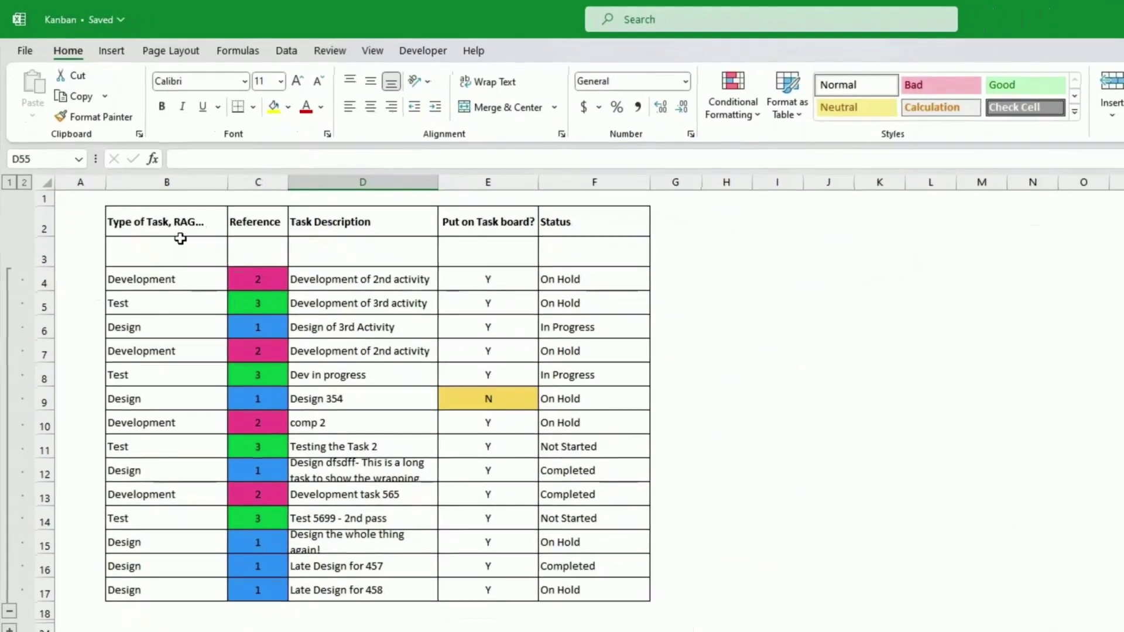
pyautogui.moveTo(172, 273); pyautogui.dragTo(167, 326)
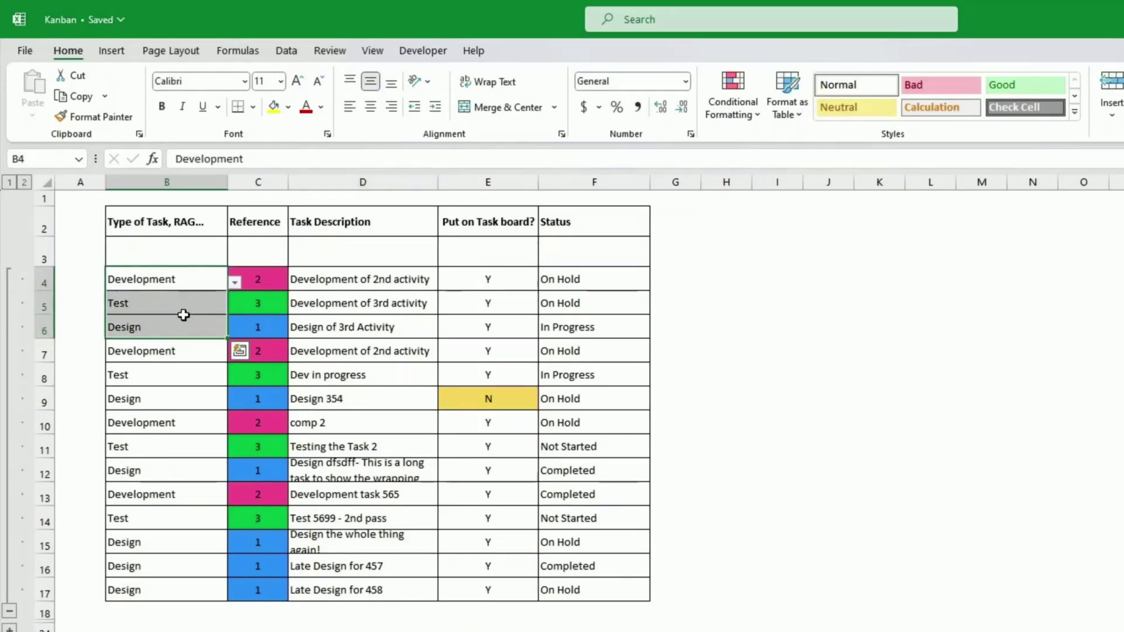
pyautogui.click(320, 281)
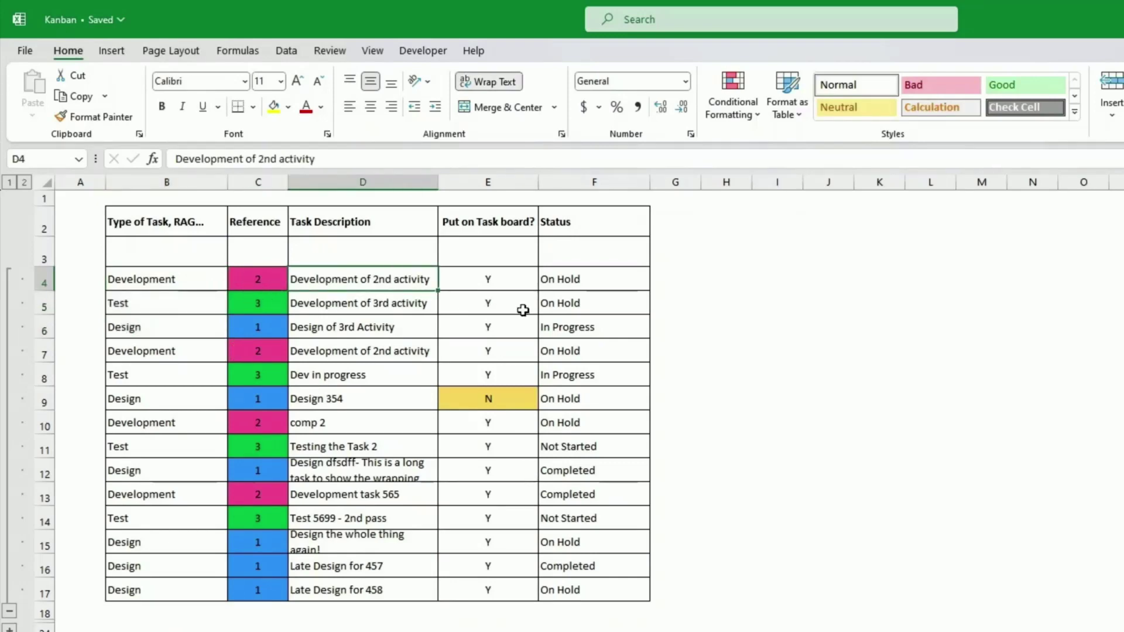
pyautogui.moveTo(492, 401); pyautogui.dragTo(491, 276)
pyautogui.click(578, 281)
pyautogui.moveTo(577, 282); pyautogui.dragTo(573, 423)
pyautogui.scroll(-1, 355, 422)
pyautogui.click(355, 423)
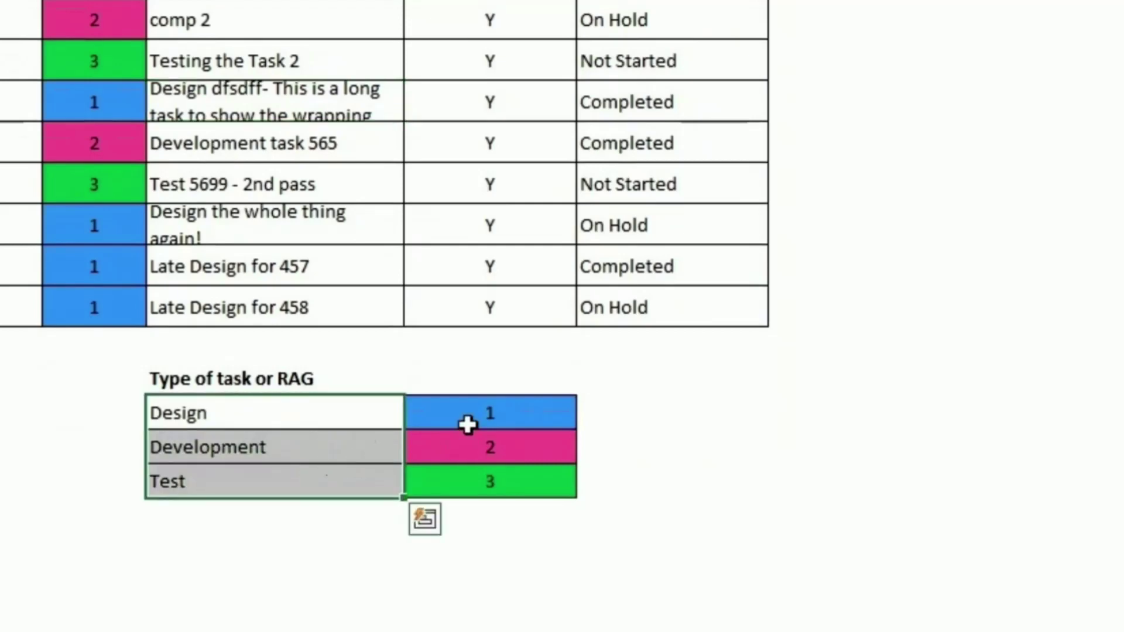
pyautogui.moveTo(470, 413); pyautogui.dragTo(474, 467)
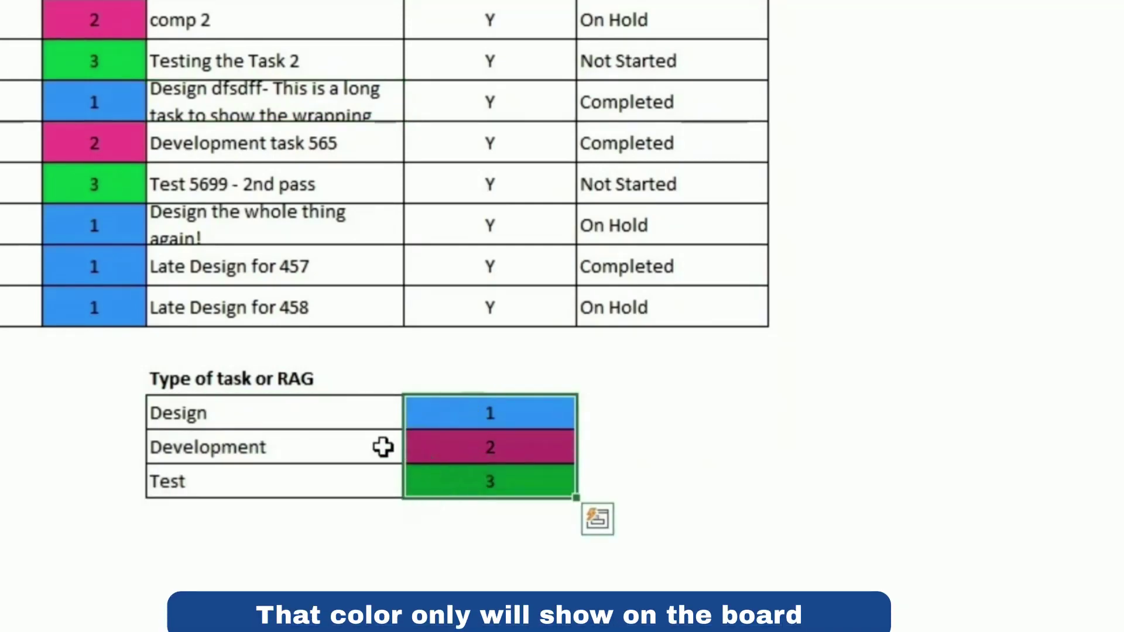
pyautogui.click(353, 422)
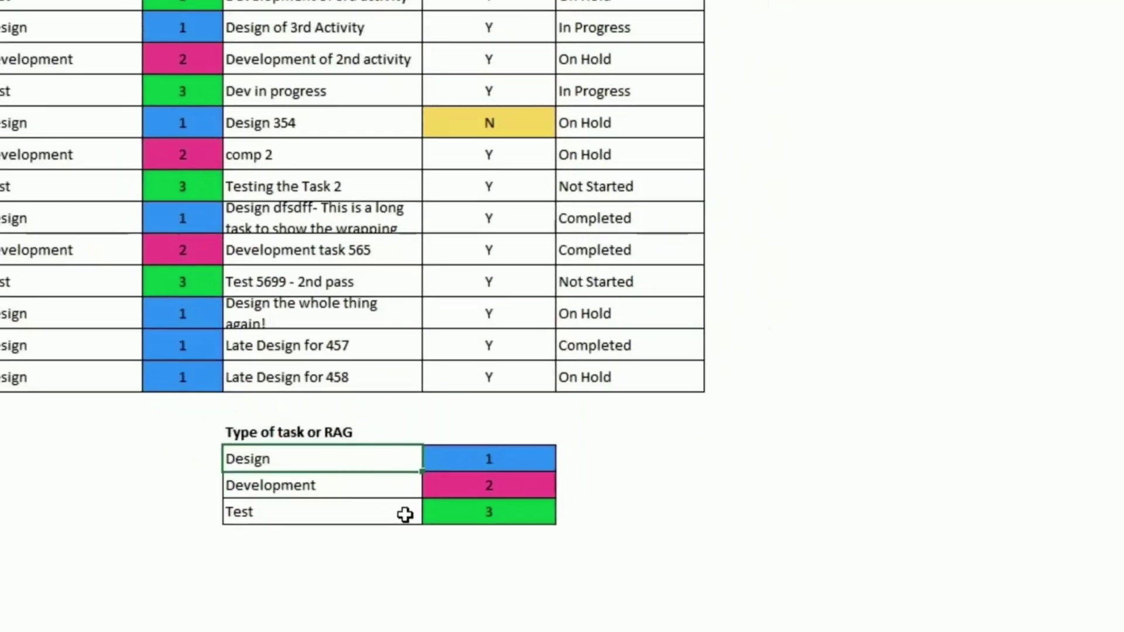
# Give B4 a list validation sourced from D20:D22 (Design, Development, Test)
pyautogui.click(147, 203)
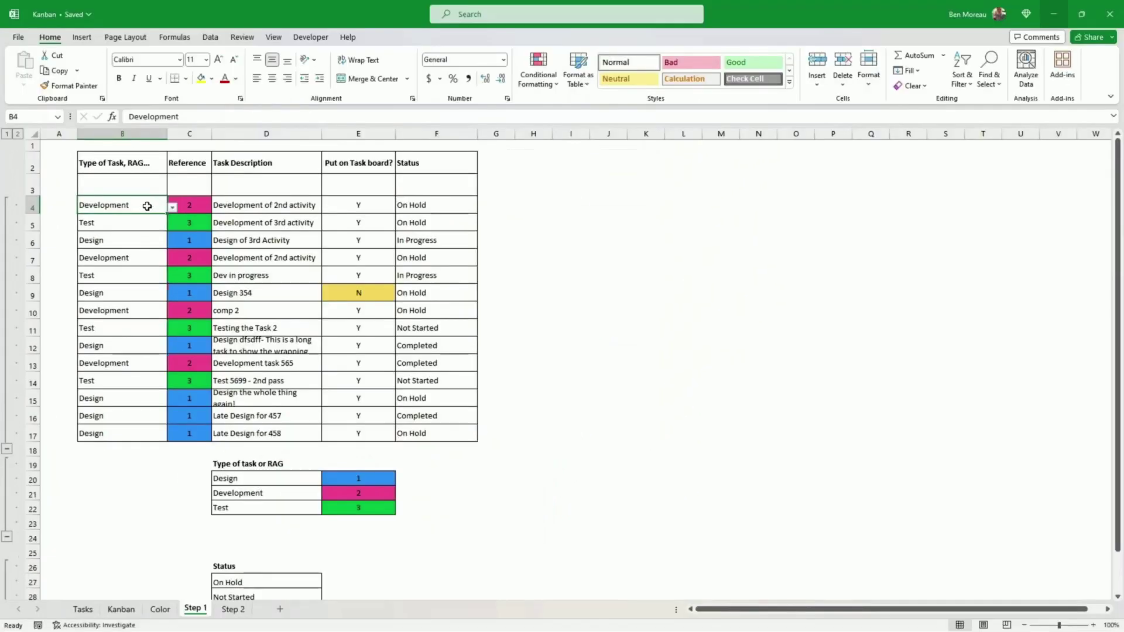
pyautogui.scroll(-1, 270, 468)
pyautogui.moveTo(265, 443); pyautogui.dragTo(268, 472)
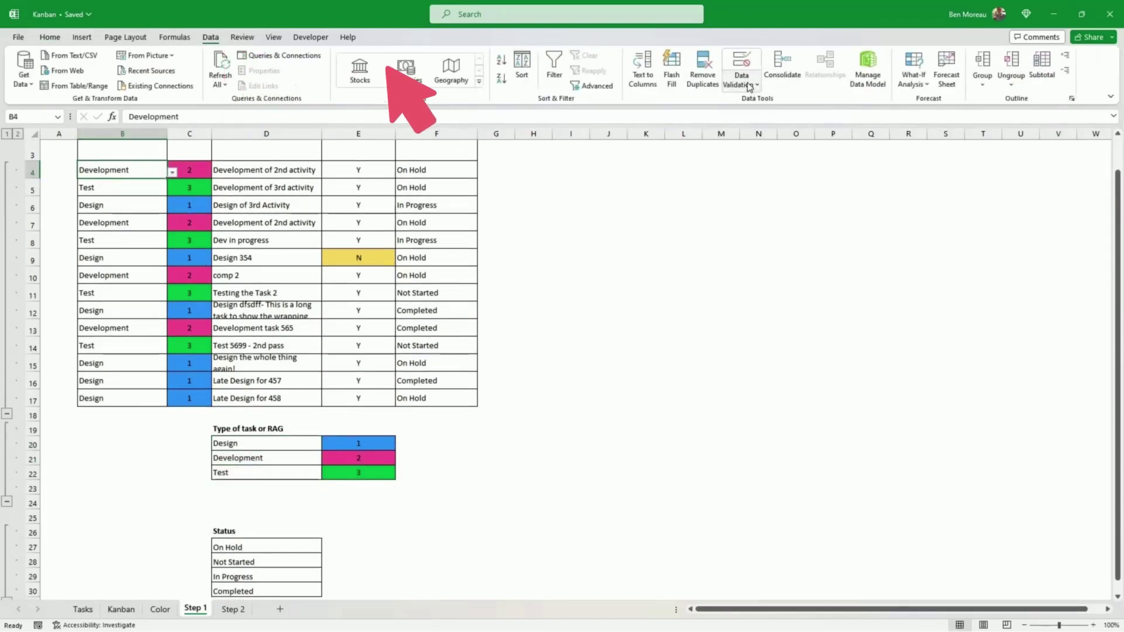
pyautogui.click(750, 86)
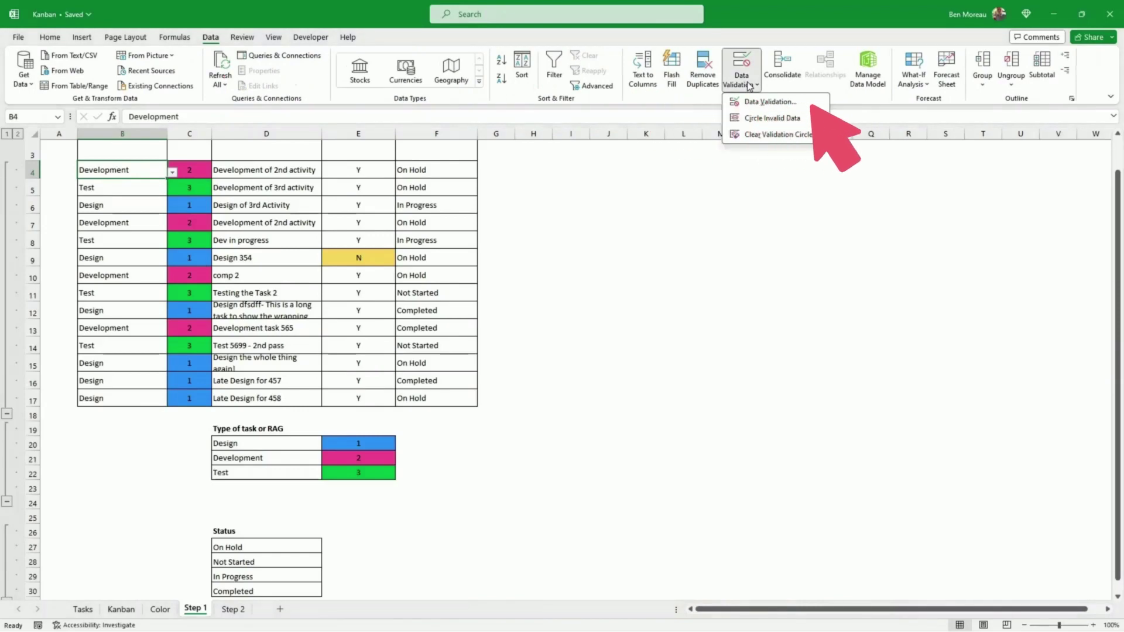
pyautogui.click(771, 102)
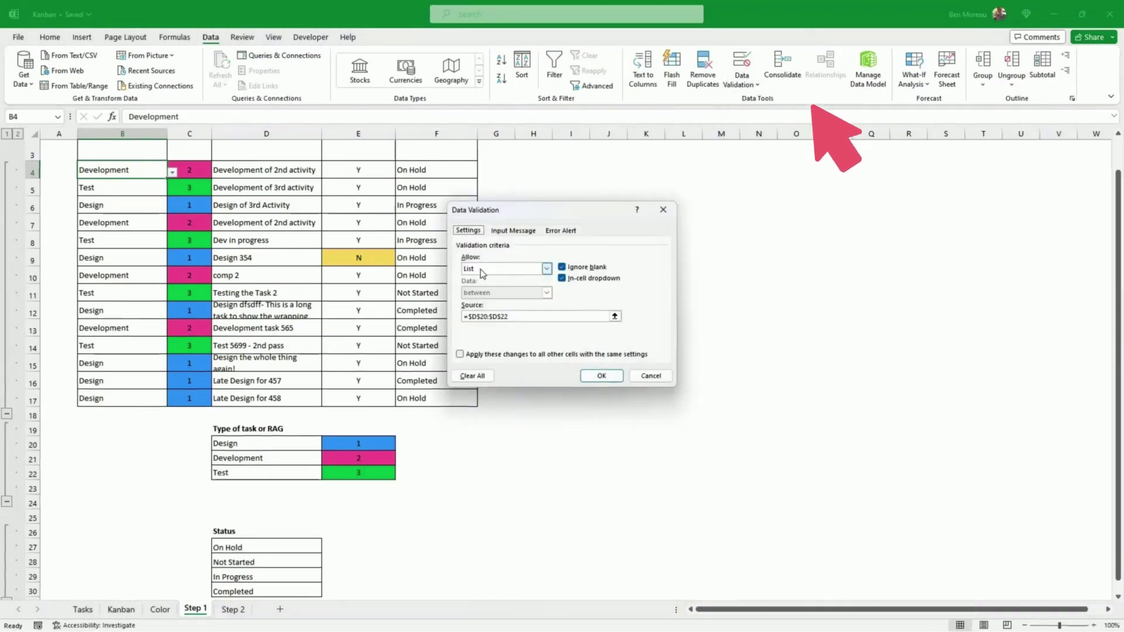
pyautogui.click(471, 316)
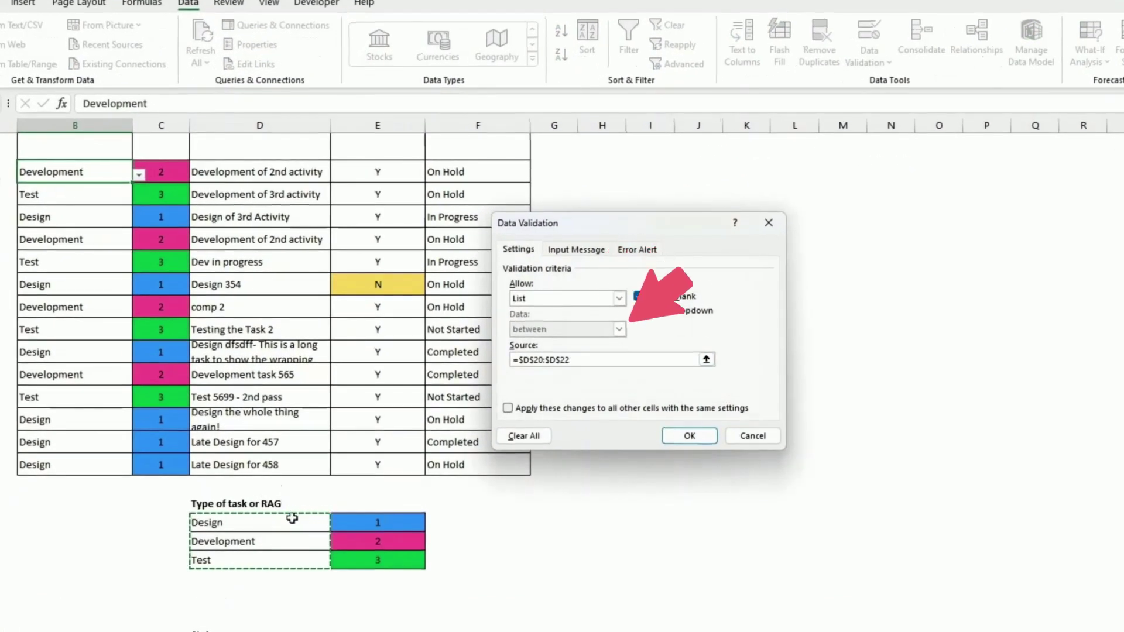
pyautogui.moveTo(288, 519); pyautogui.dragTo(288, 562)
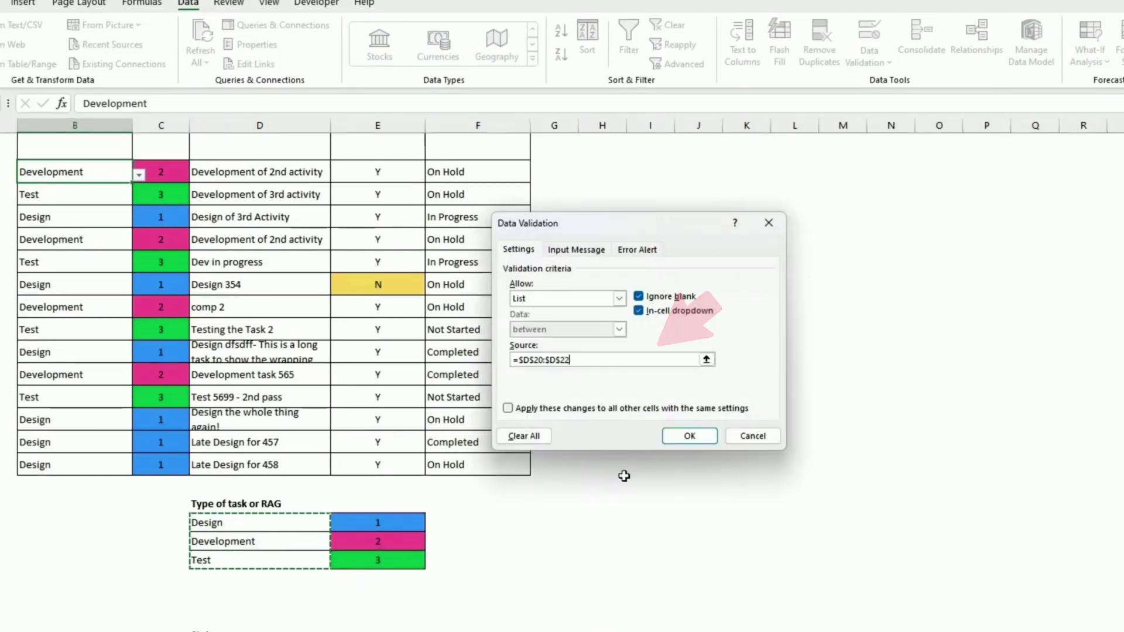
pyautogui.click(690, 436)
# Test B4's dropdown by switching the task type to Test and back to Development
pyautogui.click(691, 439)
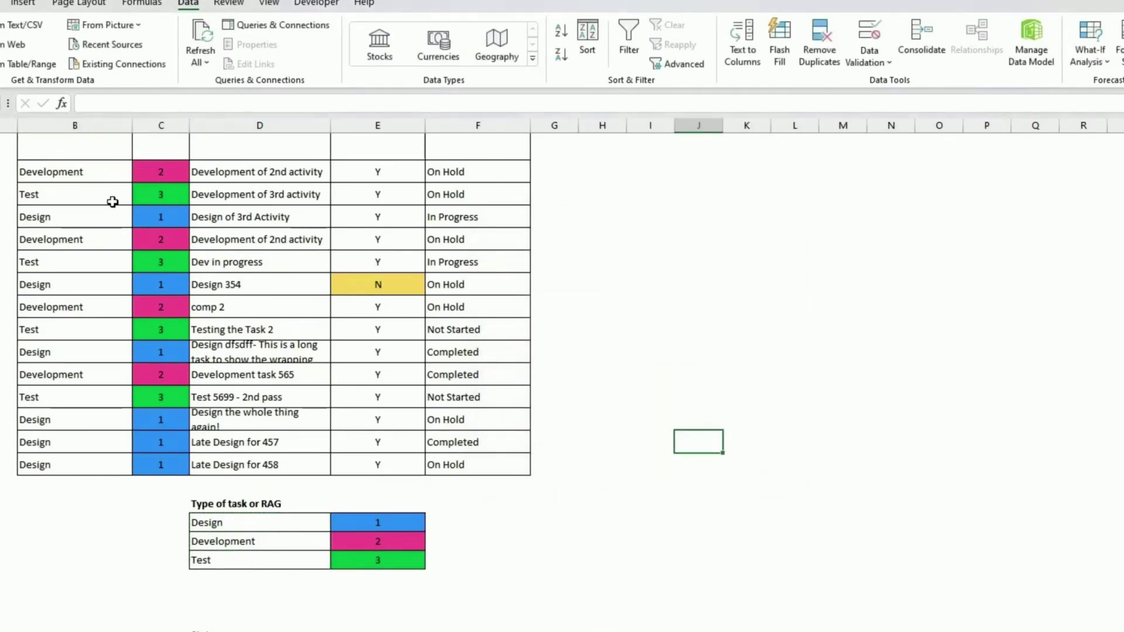
pyautogui.click(98, 180)
pyautogui.click(139, 175)
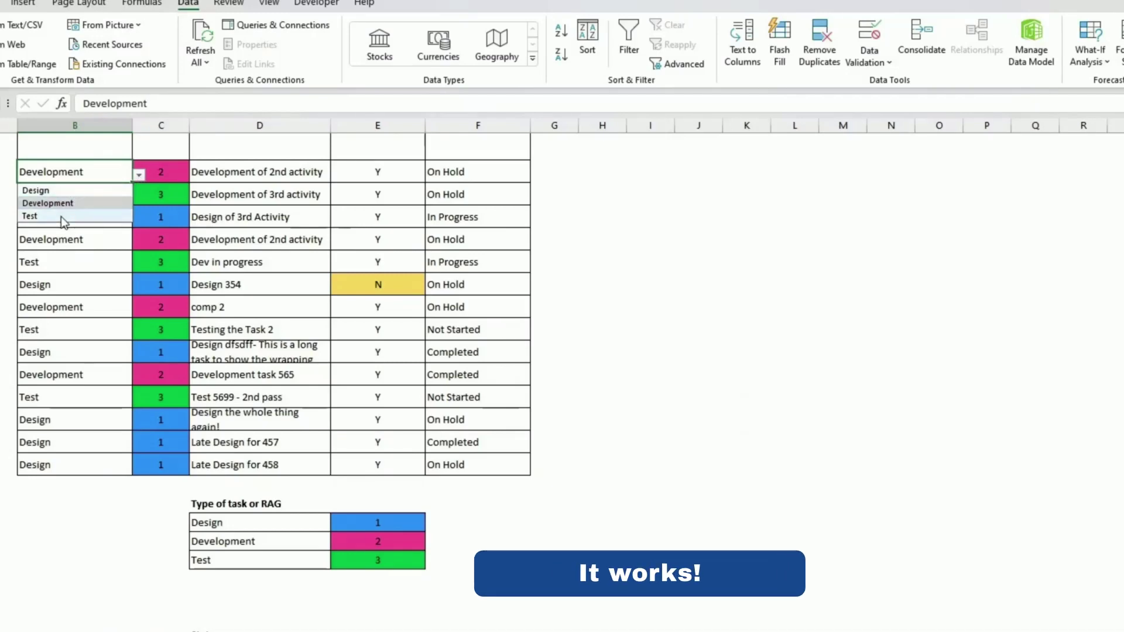
pyautogui.click(61, 217)
pyautogui.click(139, 175)
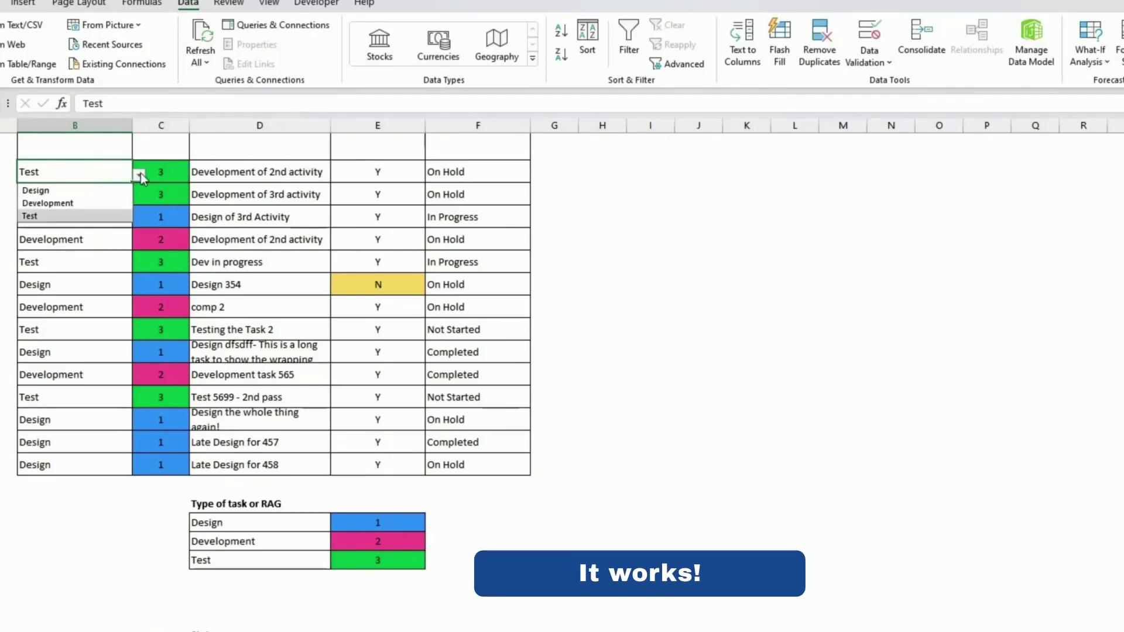
pyautogui.click(101, 200)
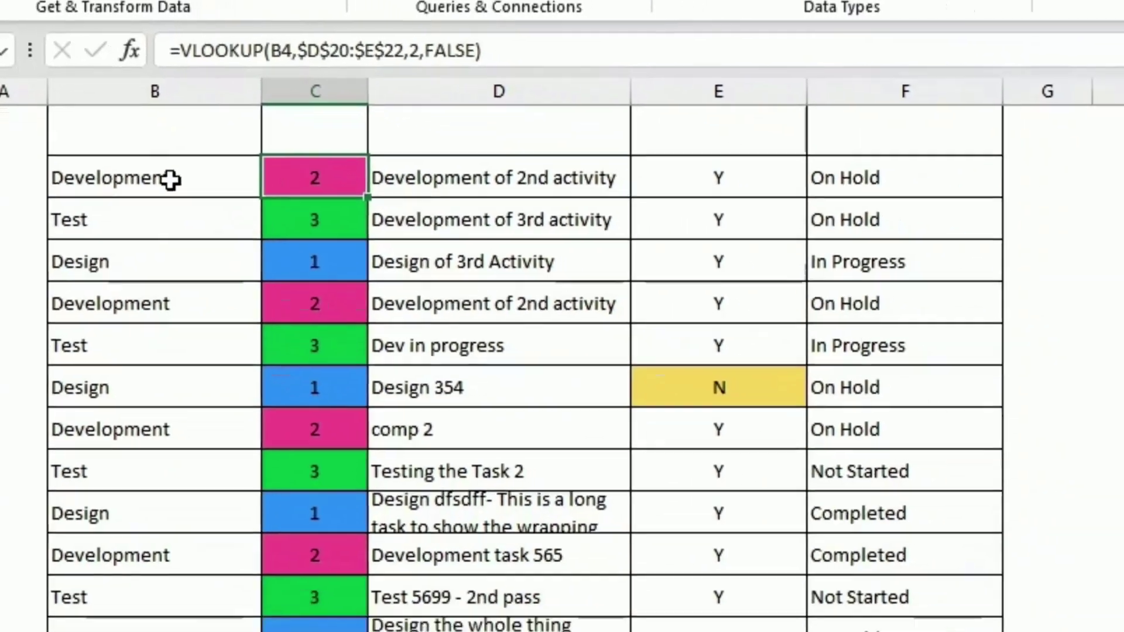
pyautogui.click(208, 213)
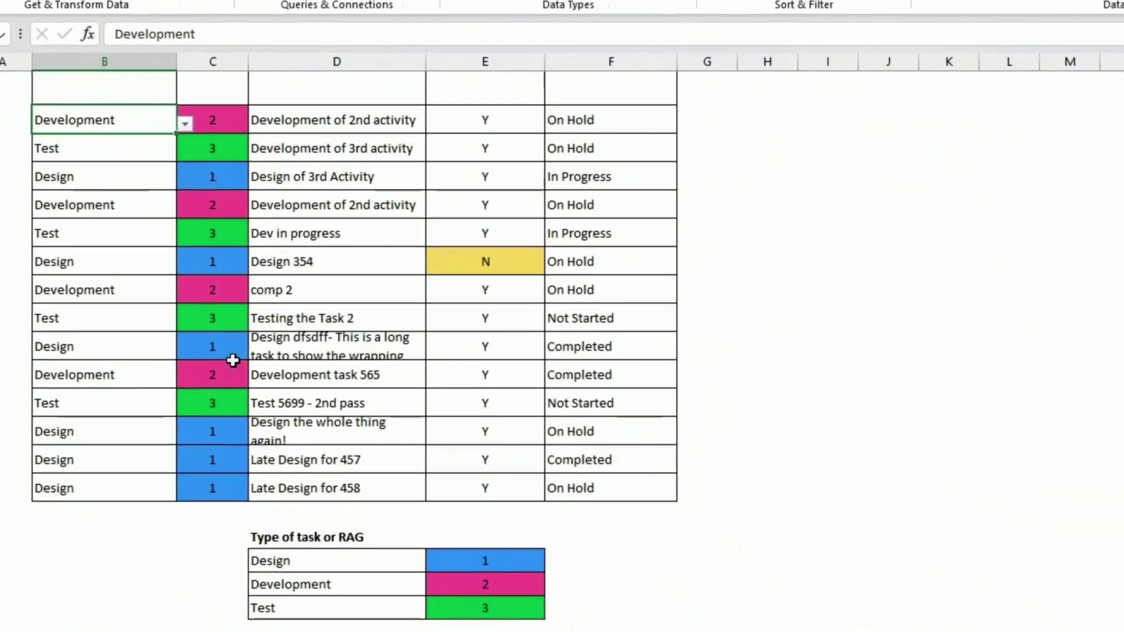
pyautogui.moveTo(353, 612); pyautogui.dragTo(360, 631)
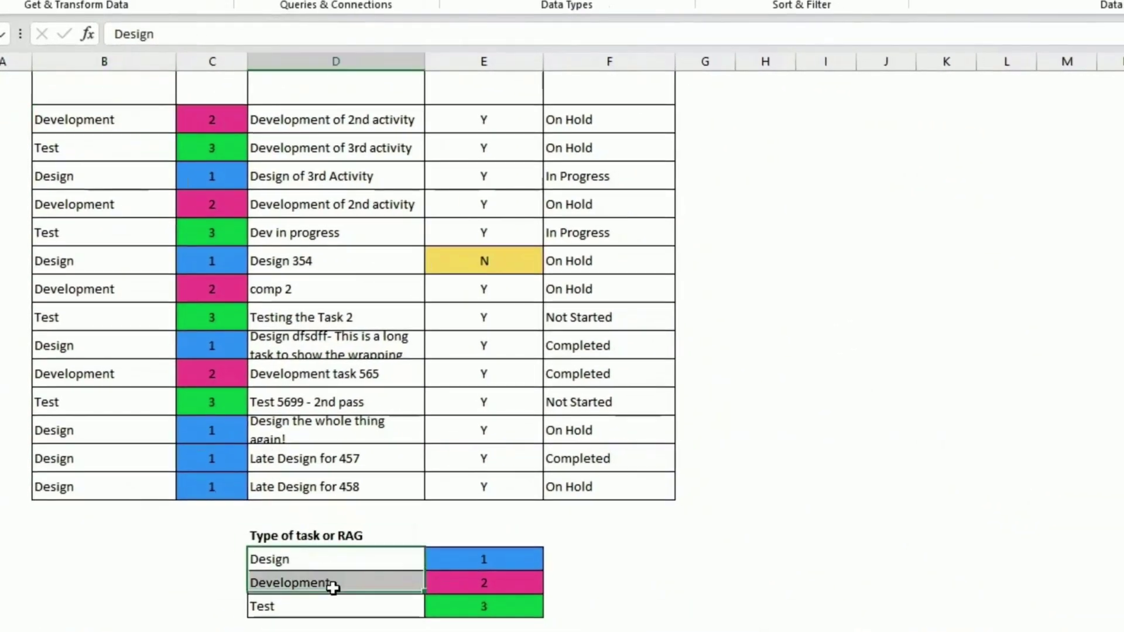
pyautogui.moveTo(333, 589); pyautogui.dragTo(336, 607)
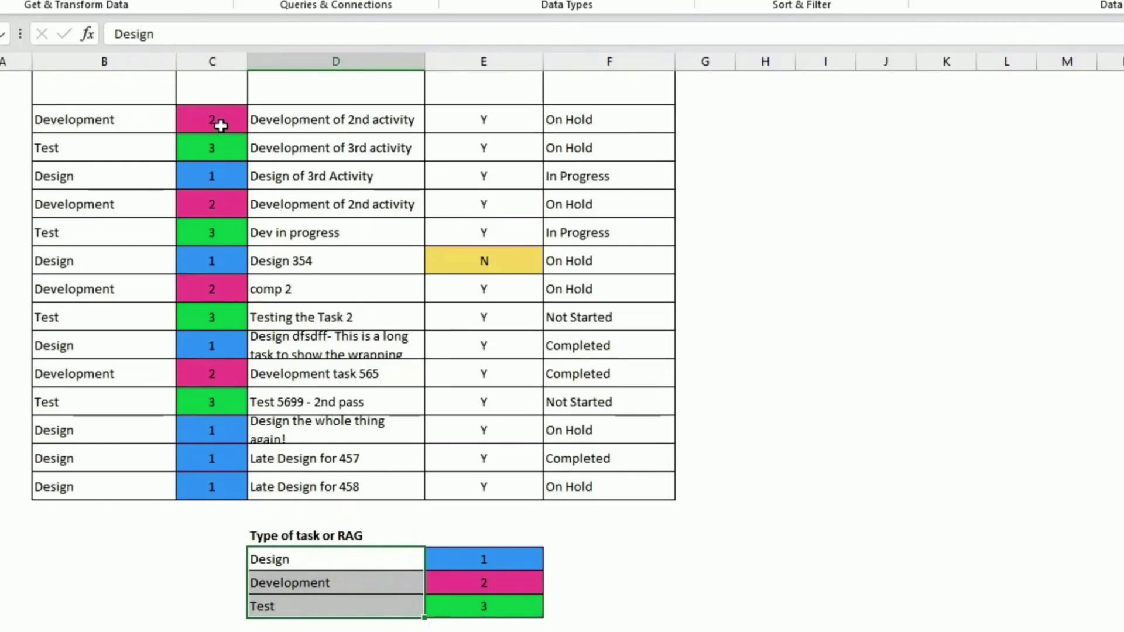
pyautogui.click(492, 567)
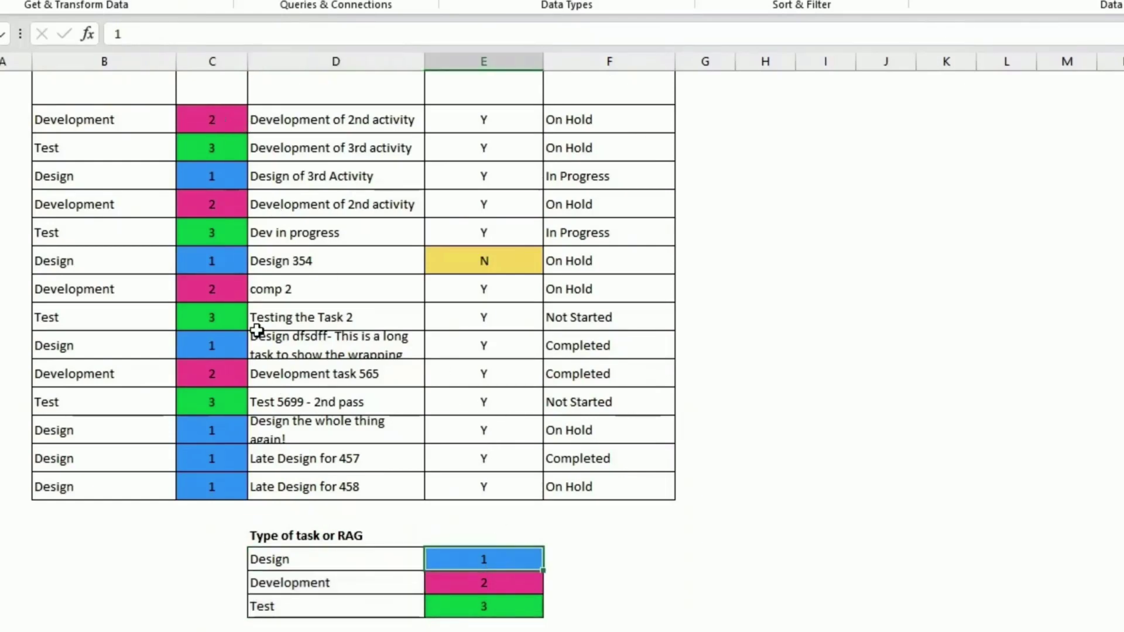
pyautogui.click(208, 119)
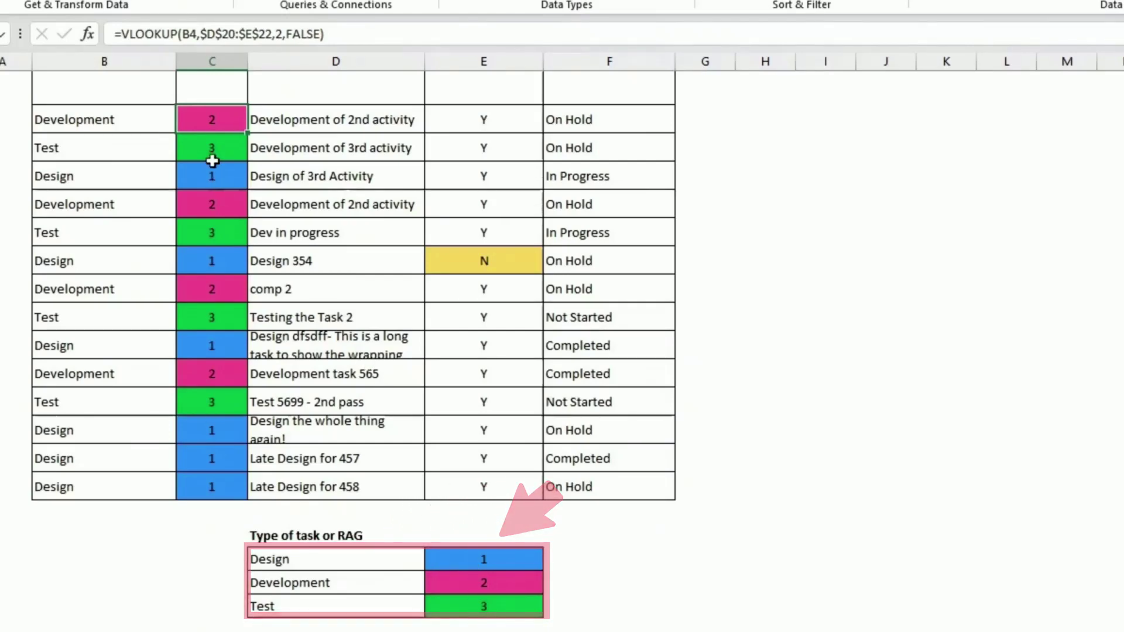
pyautogui.moveTo(214, 114); pyautogui.dragTo(223, 484)
pyautogui.click(205, 119)
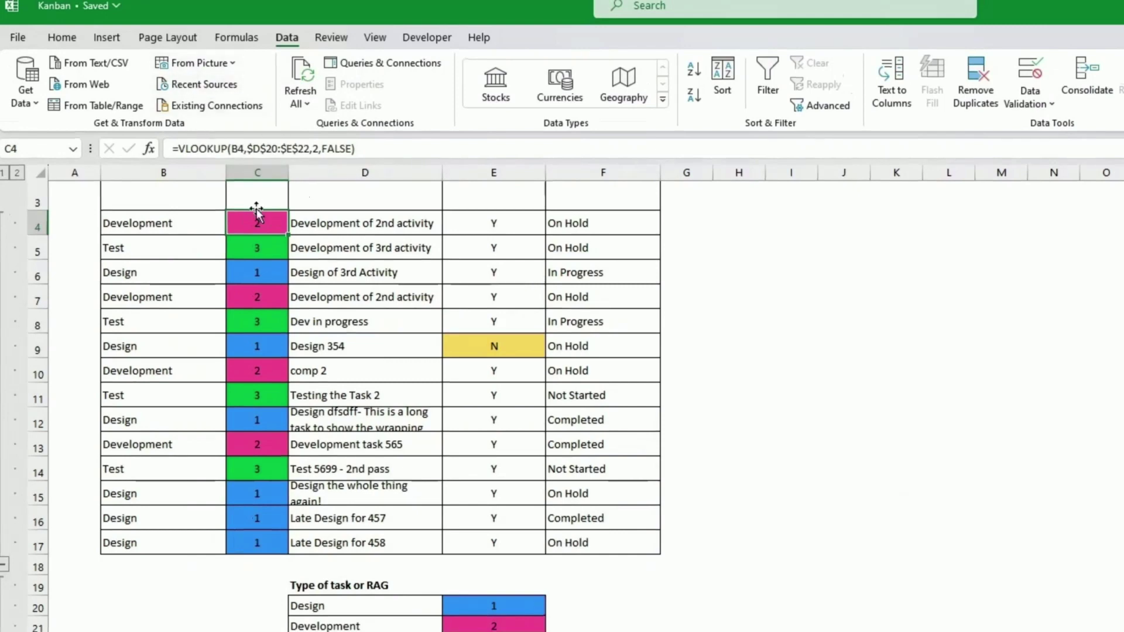
# Draft a new Cell Value equal to 1 rule for C4, then cancel it
pyautogui.click(501, 603)
pyautogui.click(268, 228)
pyautogui.click(61, 39)
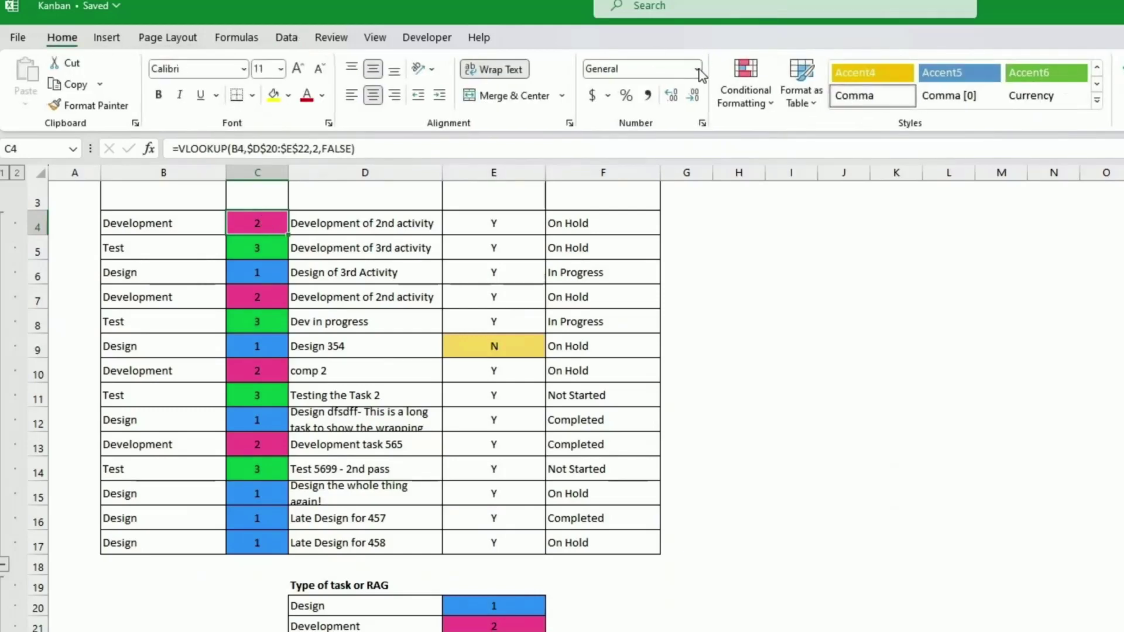
pyautogui.click(746, 102)
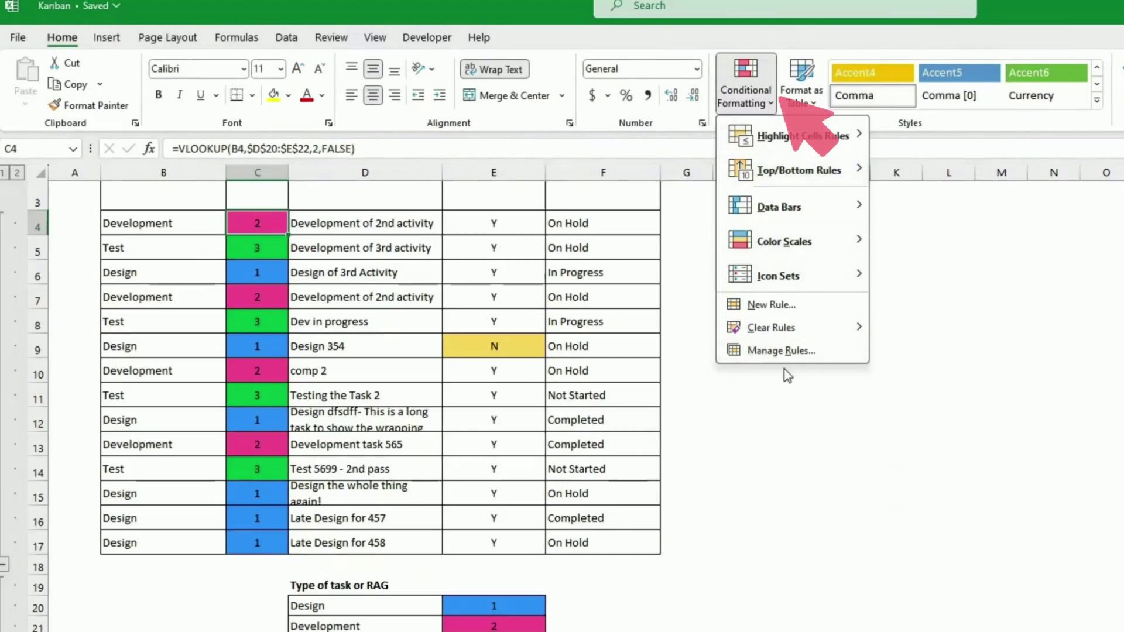
pyautogui.click(790, 307)
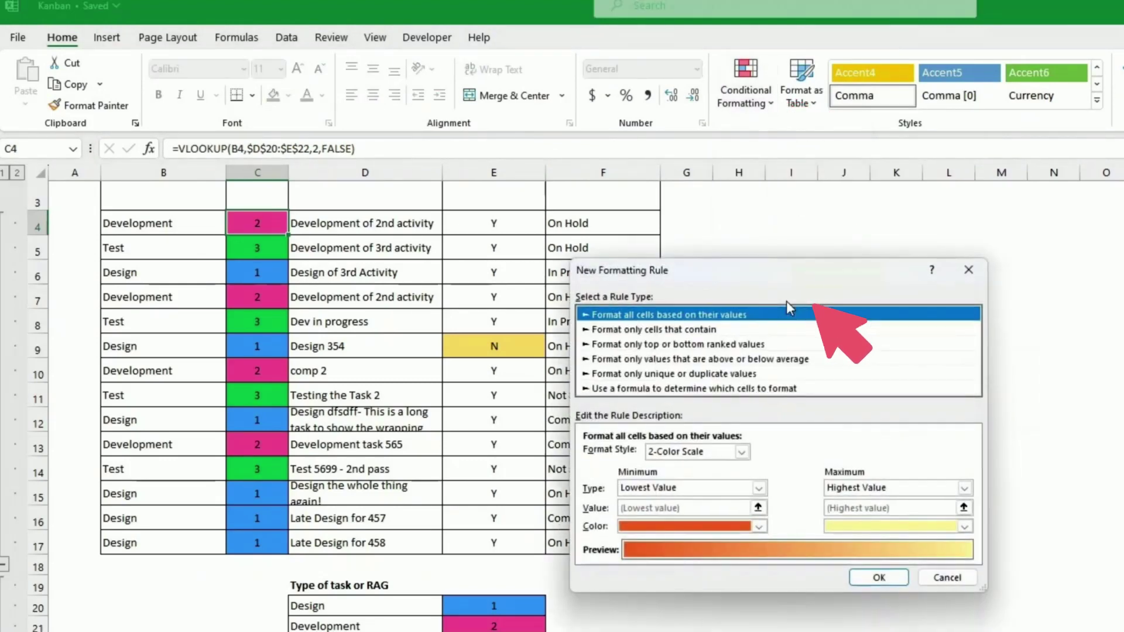
pyautogui.click(716, 330)
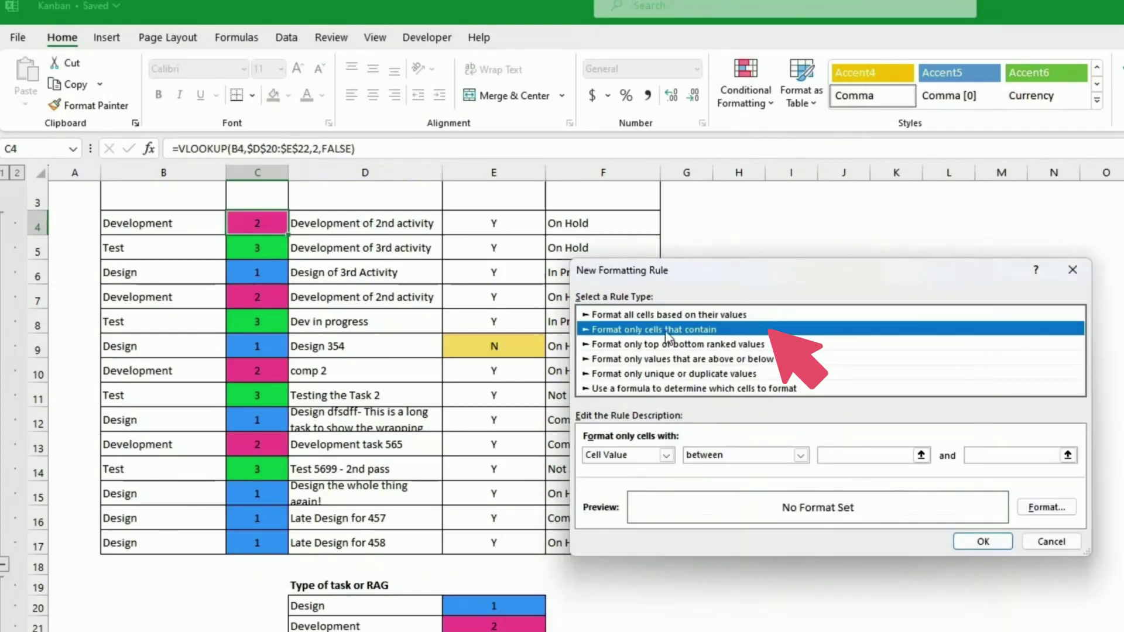
pyautogui.click(732, 456)
pyautogui.click(733, 494)
pyautogui.click(861, 456)
pyautogui.write('1')
pyautogui.click(1043, 507)
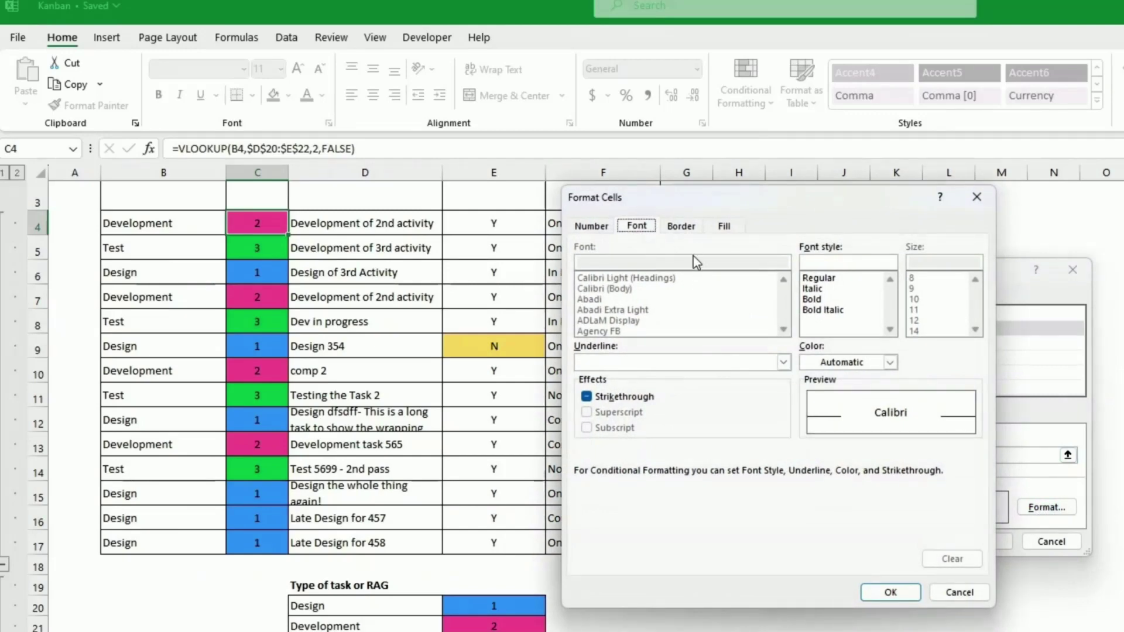
pyautogui.click(725, 229)
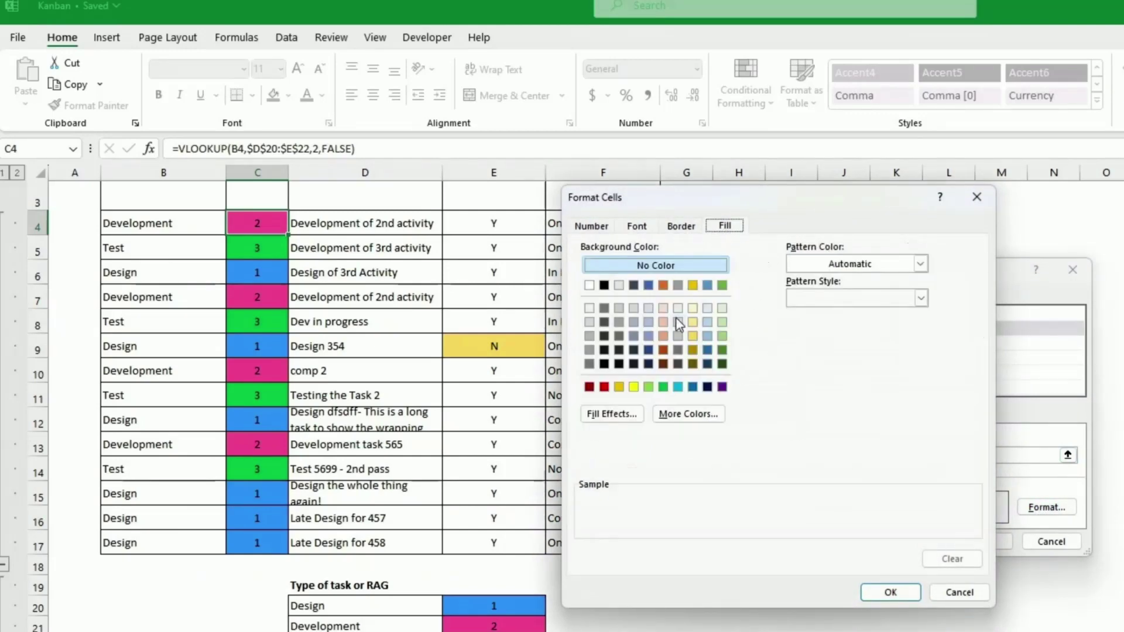
pyautogui.press('Escape')
pyautogui.press('Escape')
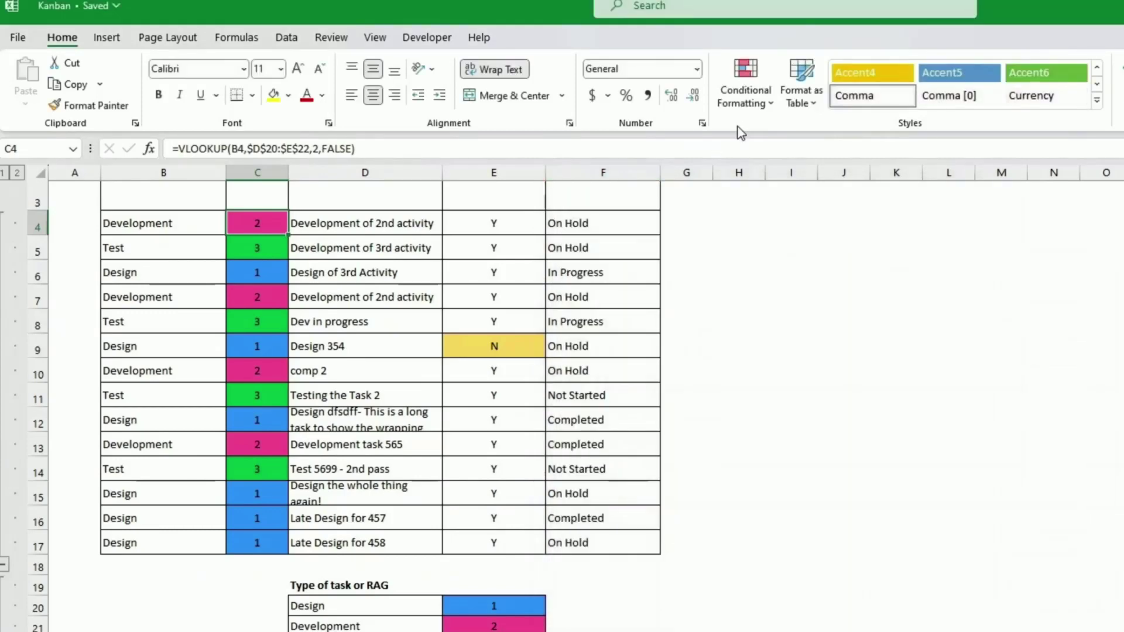
# Apply the three existing Cell Value rules (1, 2, 3) for $C$4:$C$17 in the rules manager
pyautogui.click(746, 94)
pyautogui.click(781, 350)
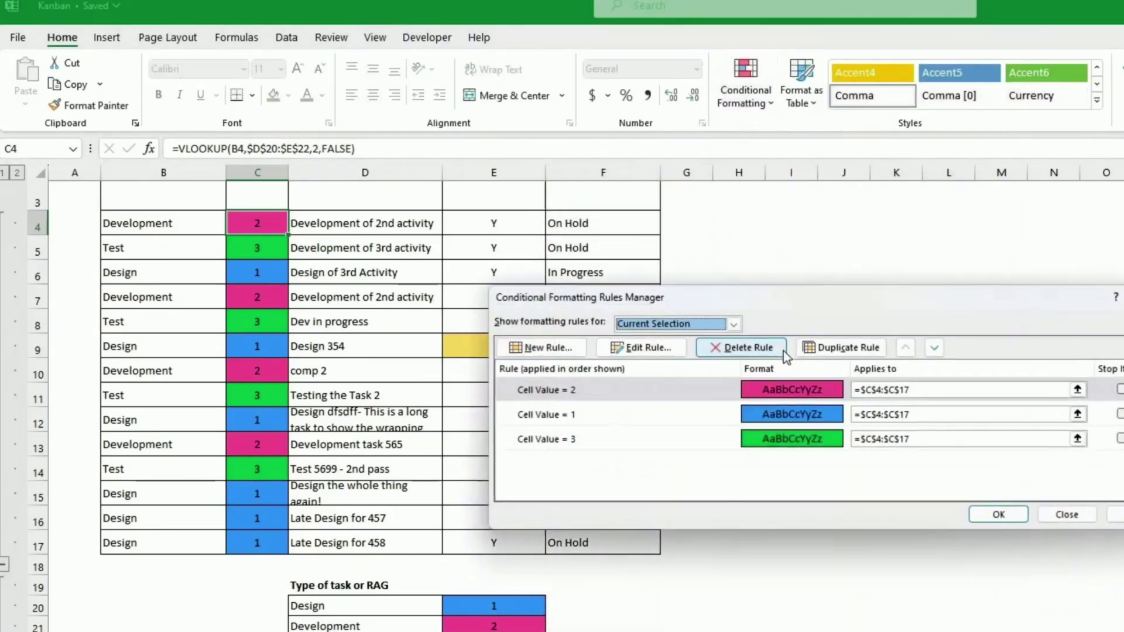
pyautogui.click(610, 395)
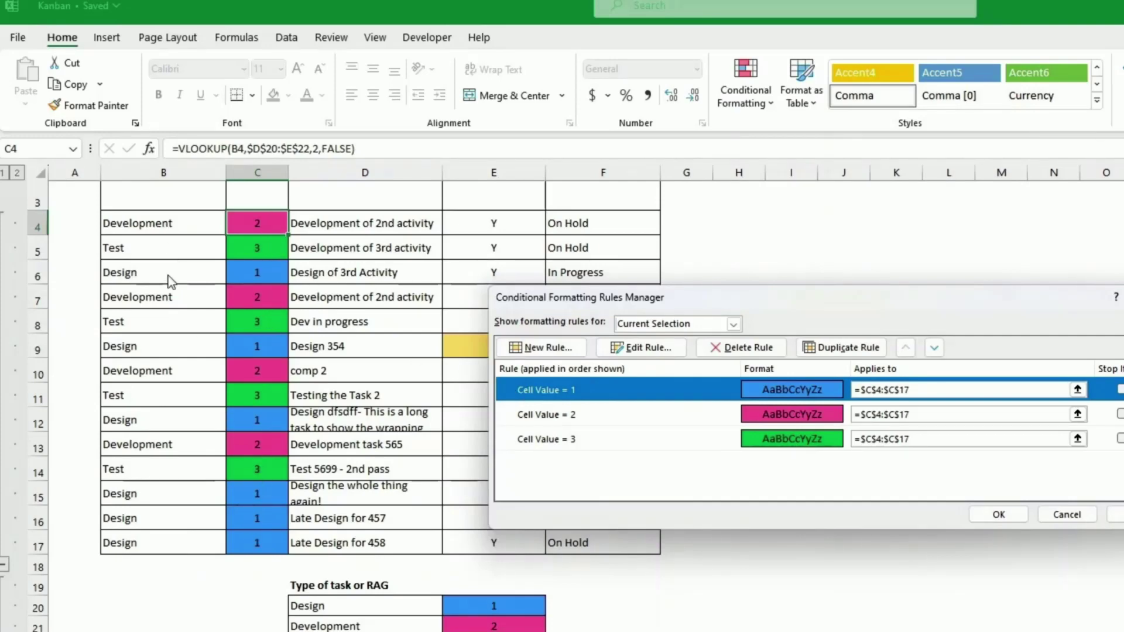
pyautogui.click(1115, 515)
pyautogui.click(999, 515)
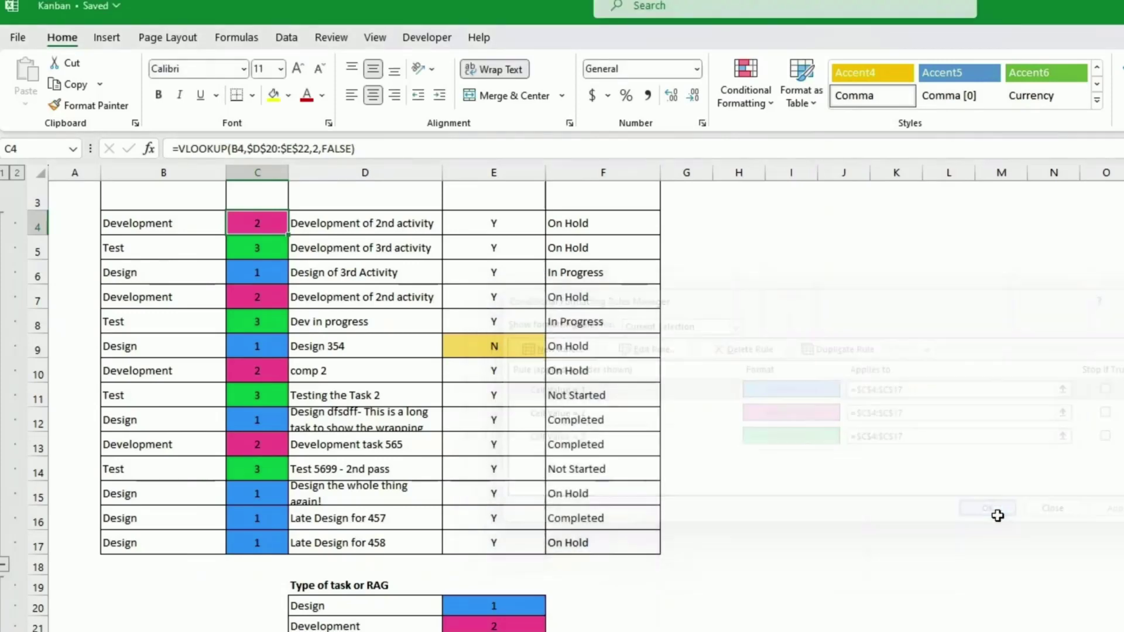
# Locate the Status list entries and select the first Status cell, On Hold
pyautogui.click(308, 227)
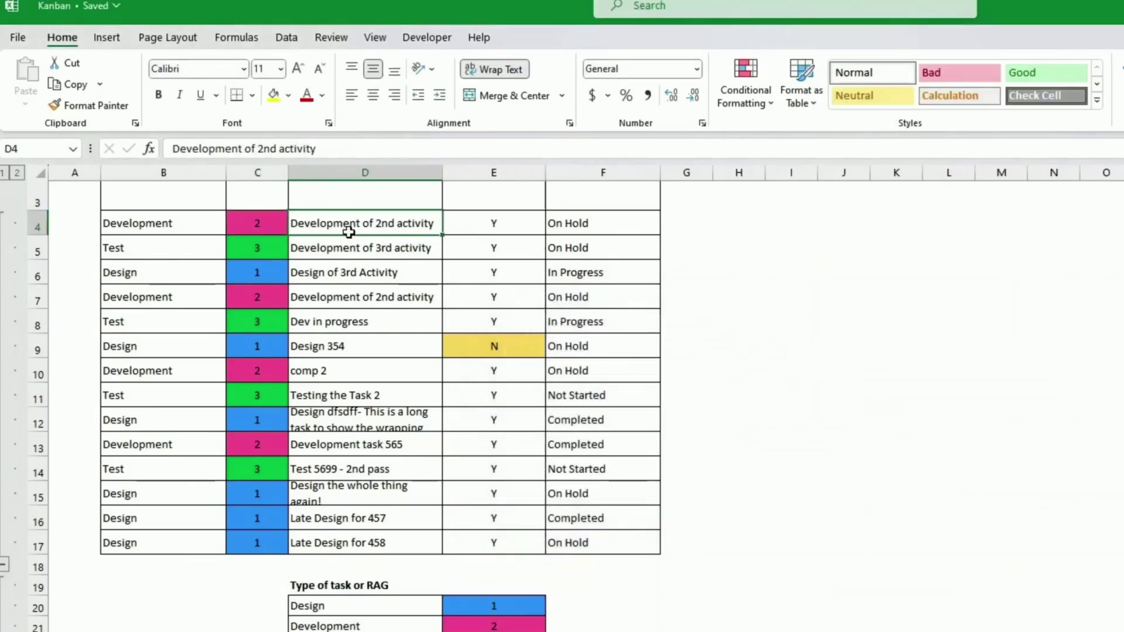
pyautogui.moveTo(349, 221); pyautogui.dragTo(358, 537)
pyautogui.scroll(1, 480, 404)
pyautogui.click(602, 271)
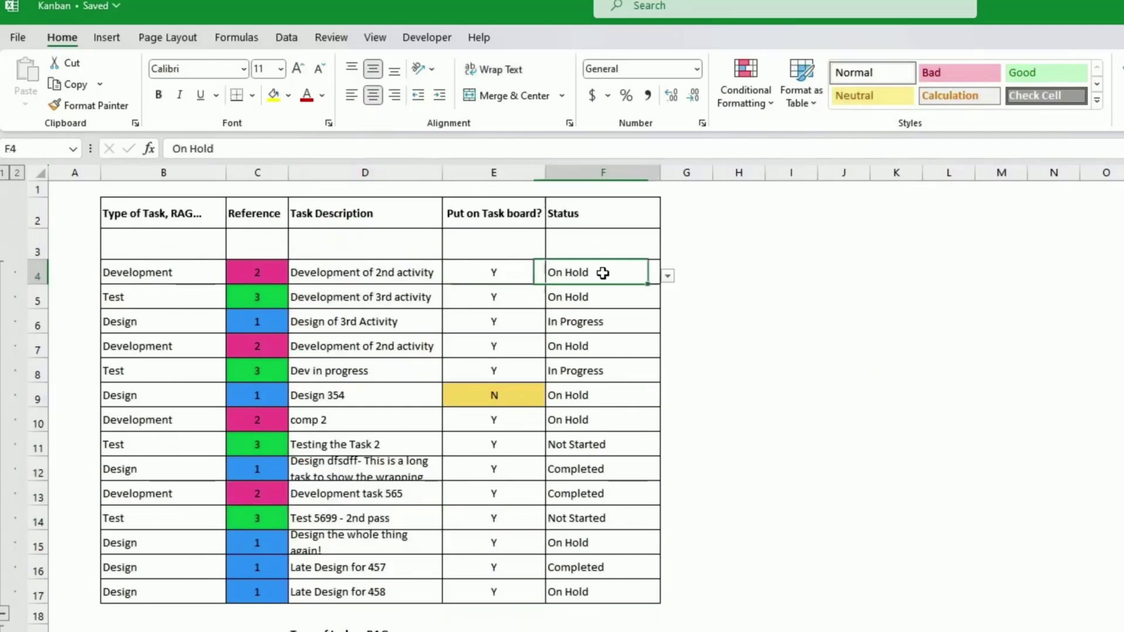
pyautogui.scroll(-2, 788, 316)
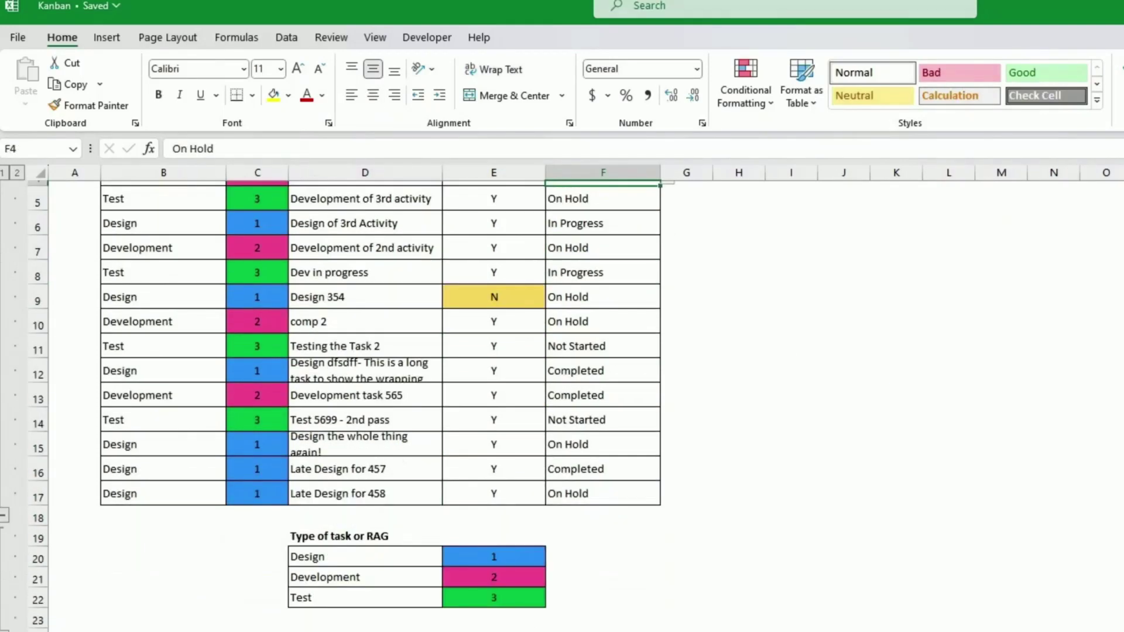
pyautogui.hotkey('alt', 'h')
pyautogui.press('a')
pyautogui.press('b')
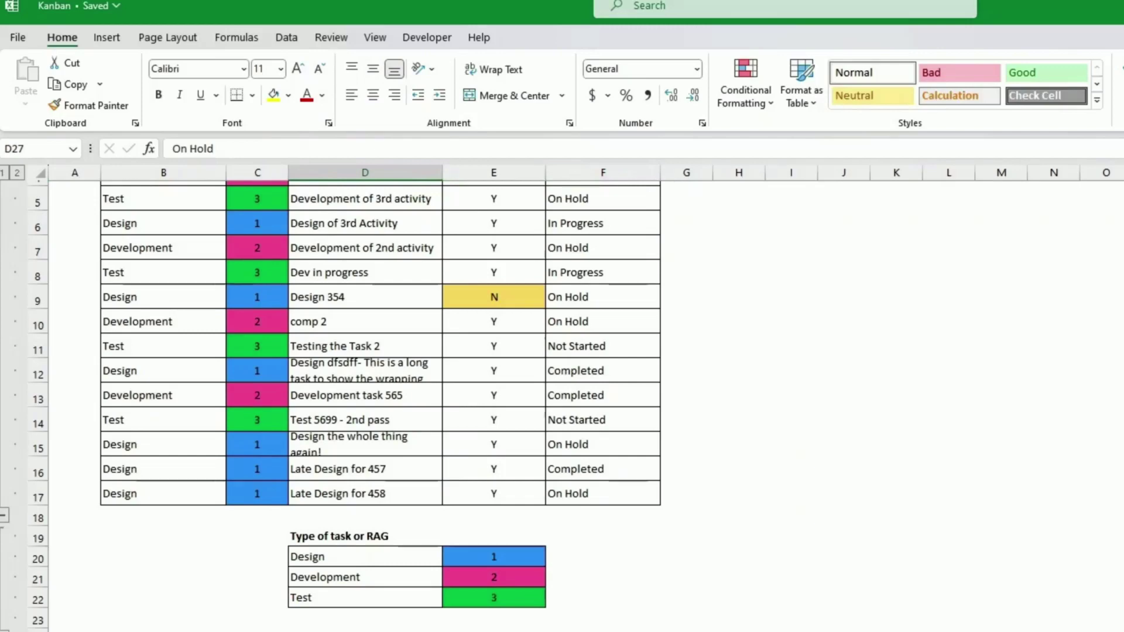
pyautogui.press('Down')
pyautogui.press('Down')
pyautogui.scroll(2, 672, 591)
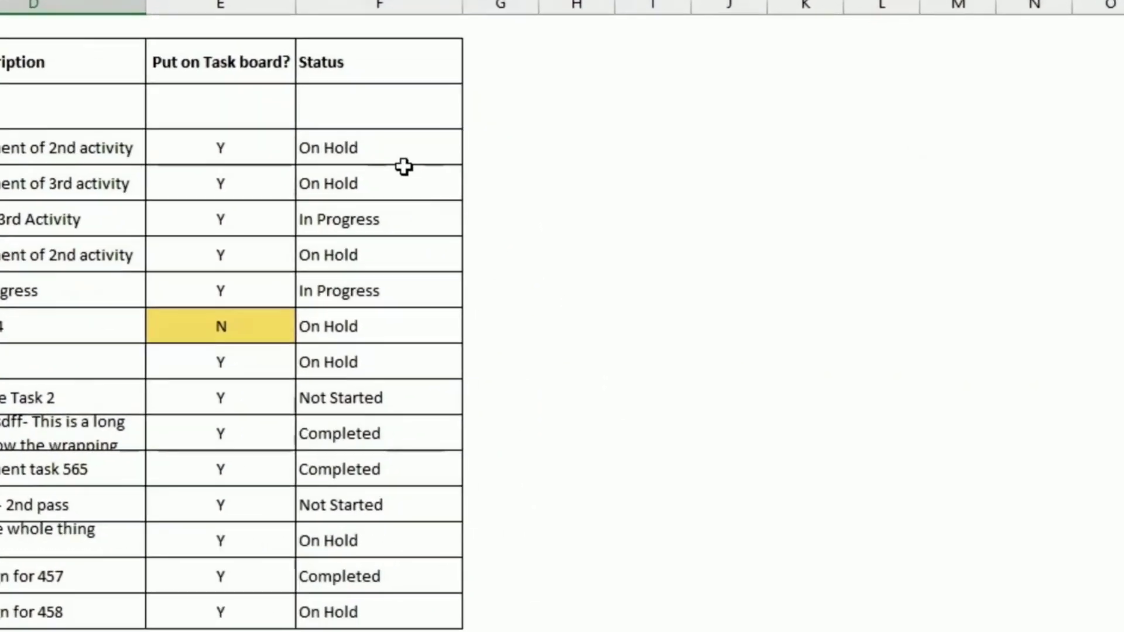
pyautogui.click(392, 152)
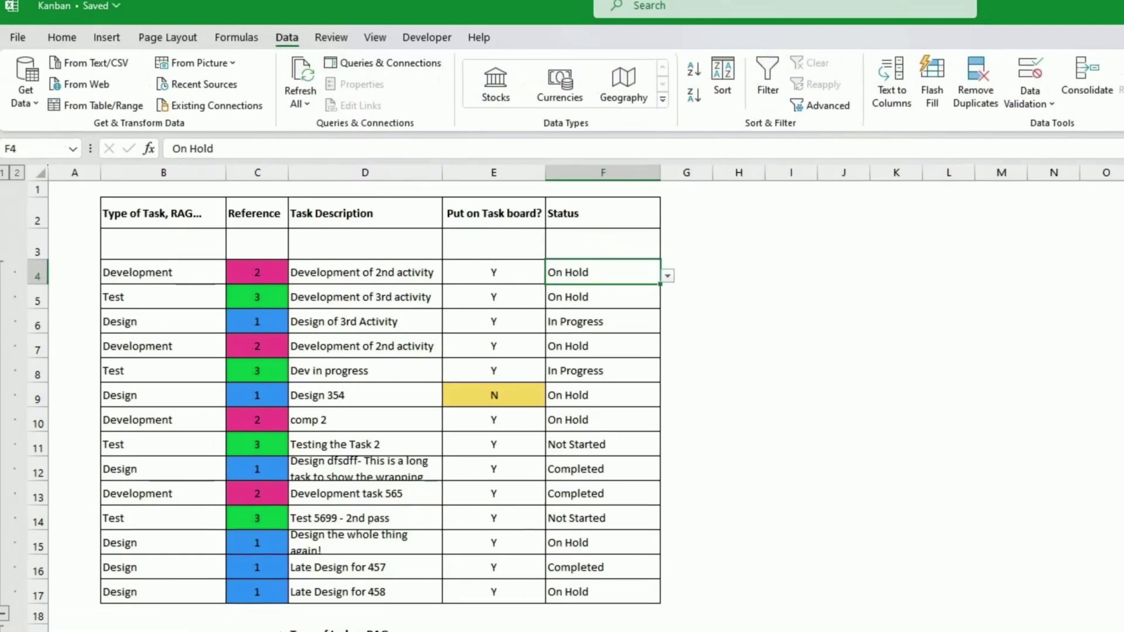
# Give the Status cell a list validation sourced from D27:D30 and open its dropdown
pyautogui.click(1030, 99)
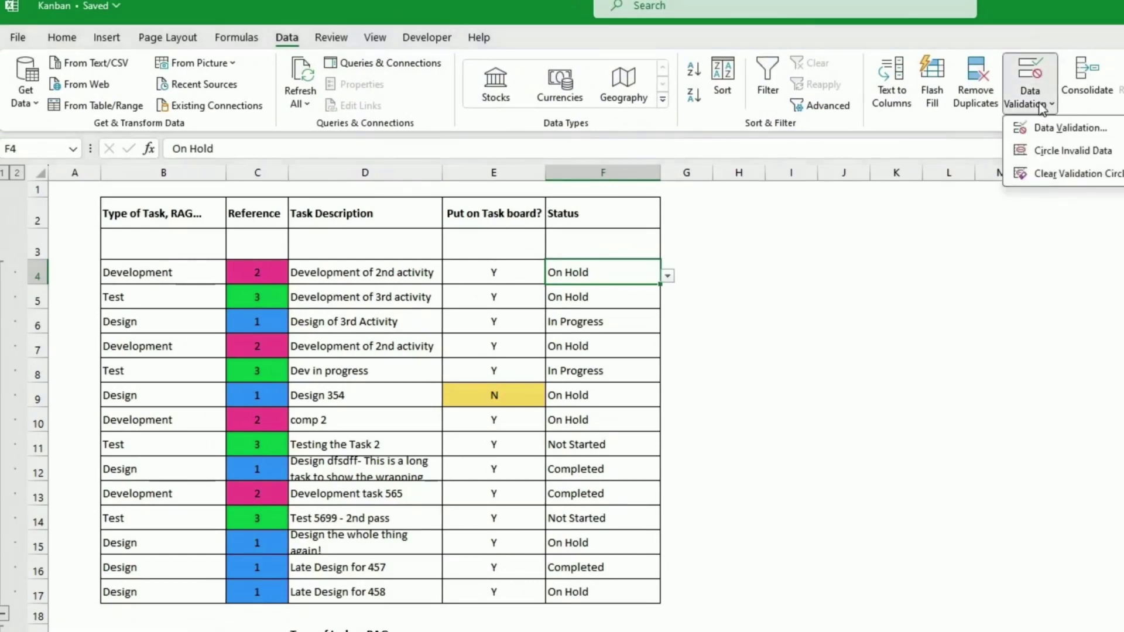
pyautogui.click(1067, 129)
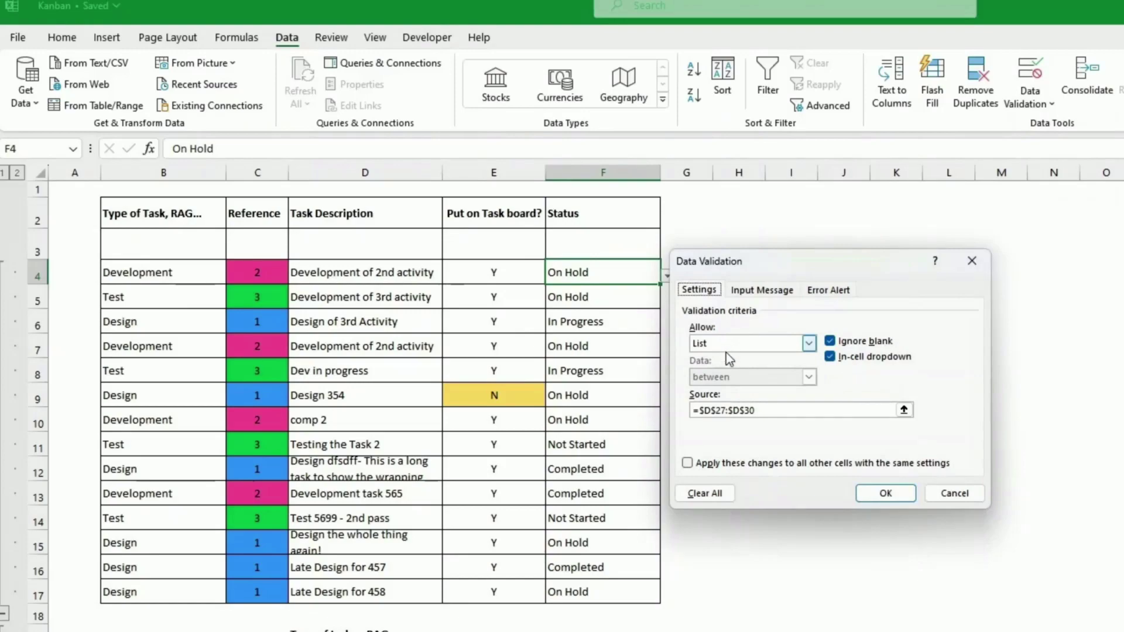
pyautogui.click(760, 410)
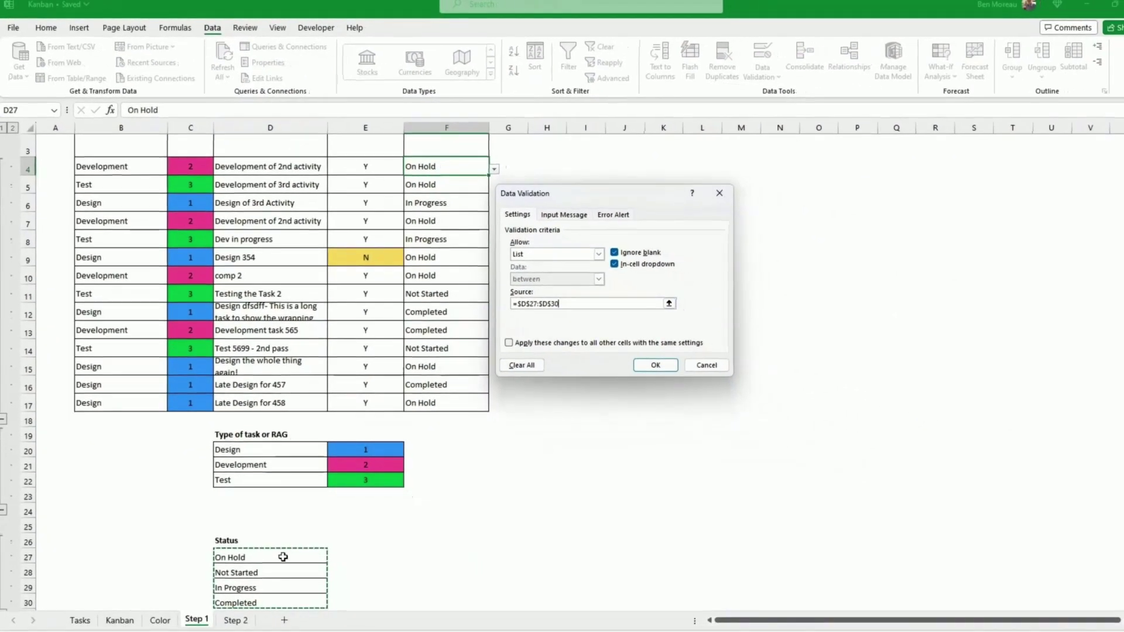
pyautogui.moveTo(275, 557); pyautogui.dragTo(284, 603)
pyautogui.click(655, 364)
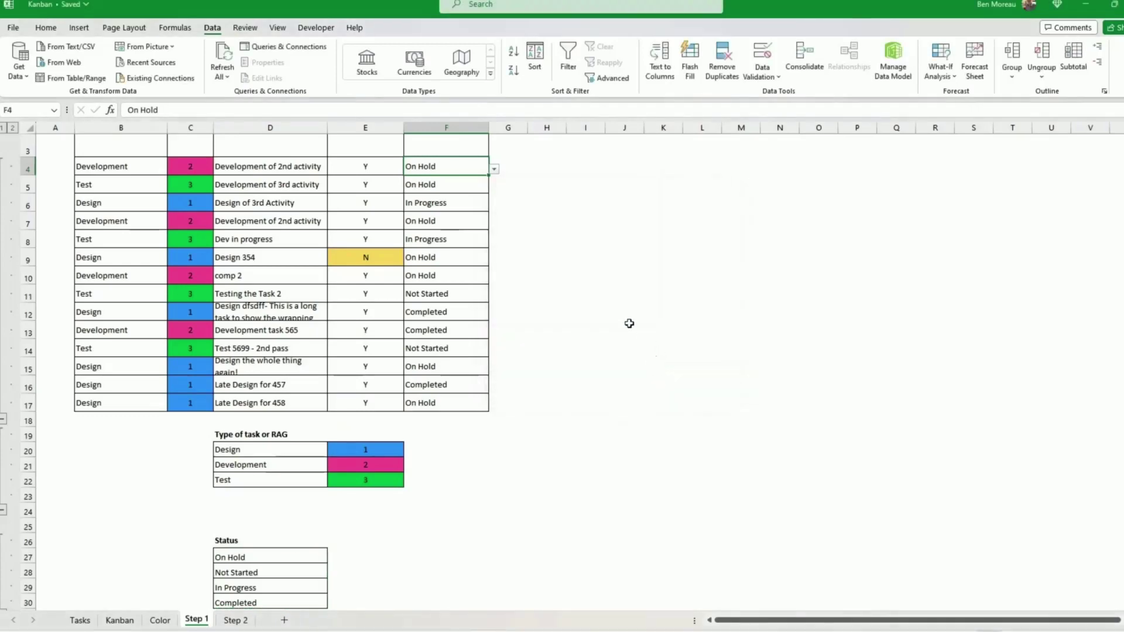
pyautogui.click(497, 172)
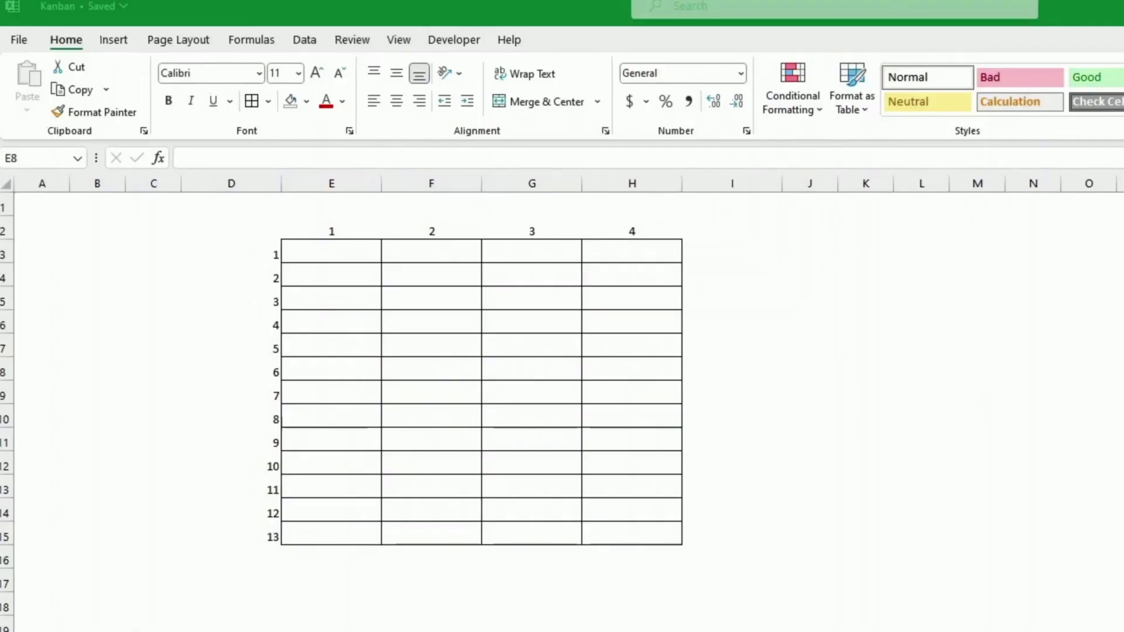
# Fill G5:G14 and then F5:F14 on the grid with gold
pyautogui.moveTo(316, 251); pyautogui.dragTo(617, 523)
pyautogui.click(618, 526)
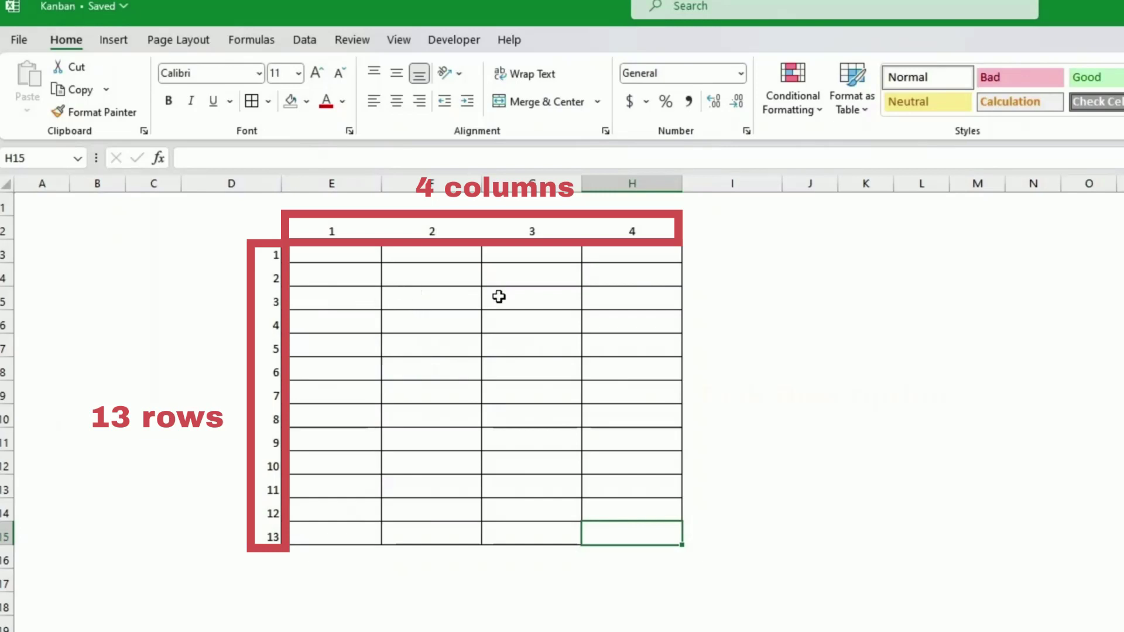
pyautogui.moveTo(499, 297); pyautogui.dragTo(515, 504)
pyautogui.click(306, 101)
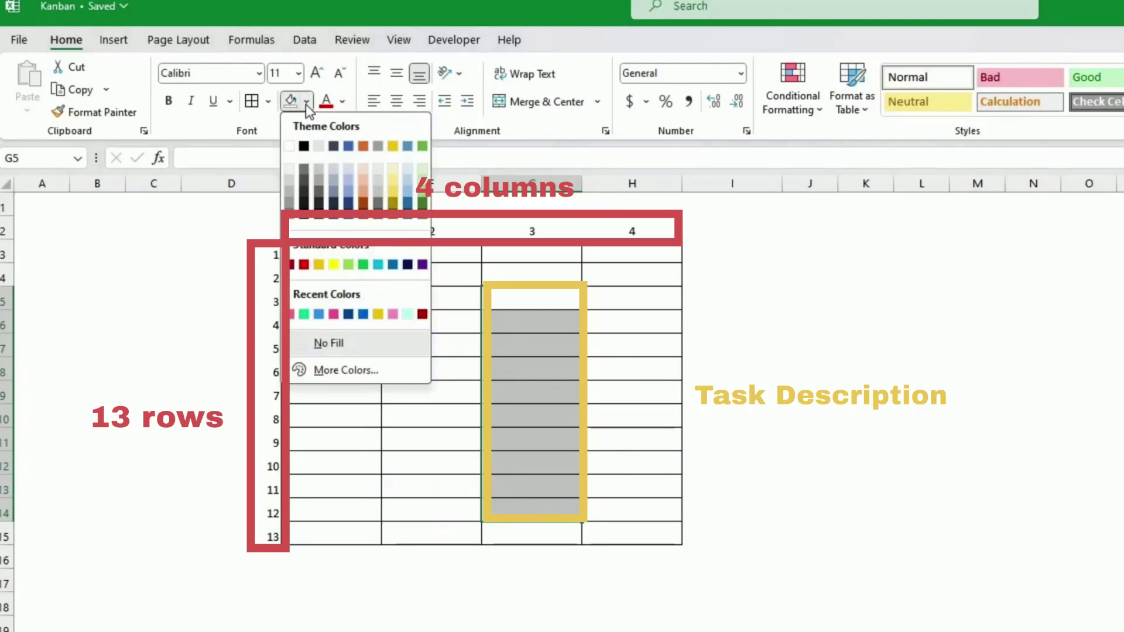
pyautogui.click(391, 195)
pyautogui.moveTo(522, 297); pyautogui.dragTo(524, 505)
pyautogui.moveTo(459, 297); pyautogui.dragTo(458, 511)
pyautogui.moveTo(446, 302); pyautogui.dragTo(447, 510)
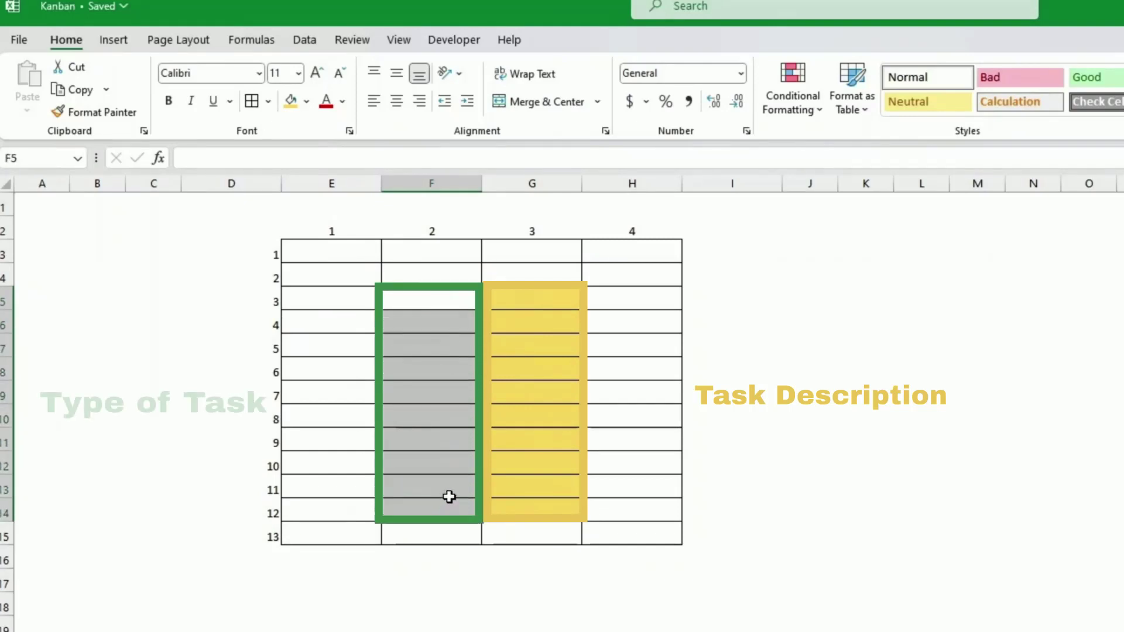
pyautogui.click(291, 101)
pyautogui.hotkey('shift', 'Right')
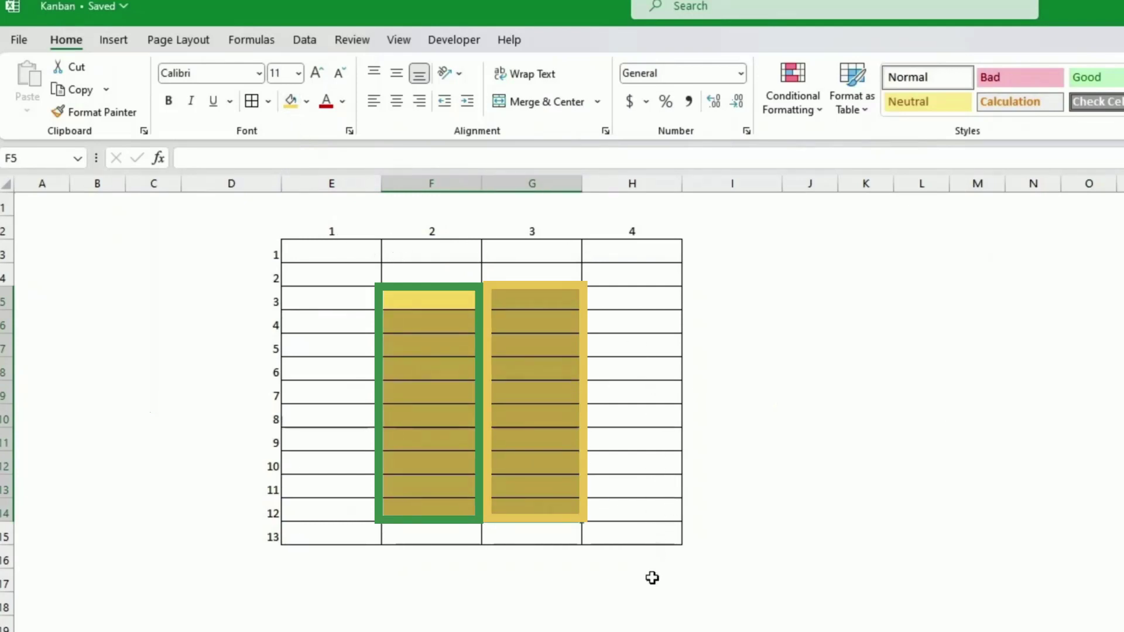
# Narrow column I and fill the I column strip and F16:H16 black as a shadow
pyautogui.moveTo(654, 537); pyautogui.dragTo(326, 251)
pyautogui.click(346, 256)
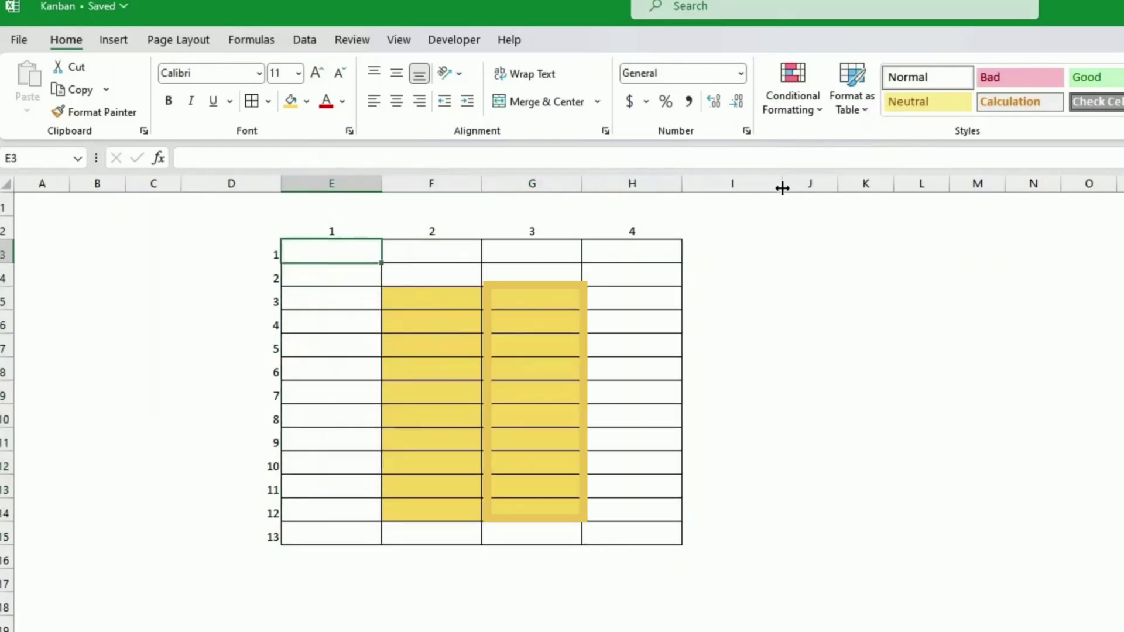
pyautogui.moveTo(782, 186); pyautogui.dragTo(708, 191)
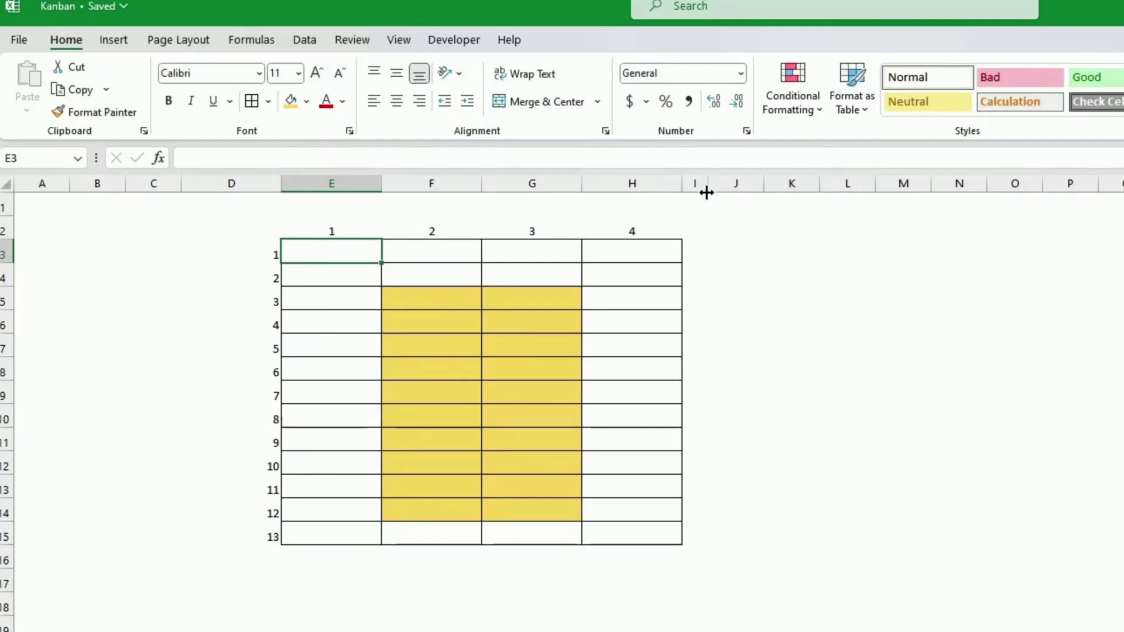
pyautogui.moveTo(693, 269); pyautogui.dragTo(693, 543)
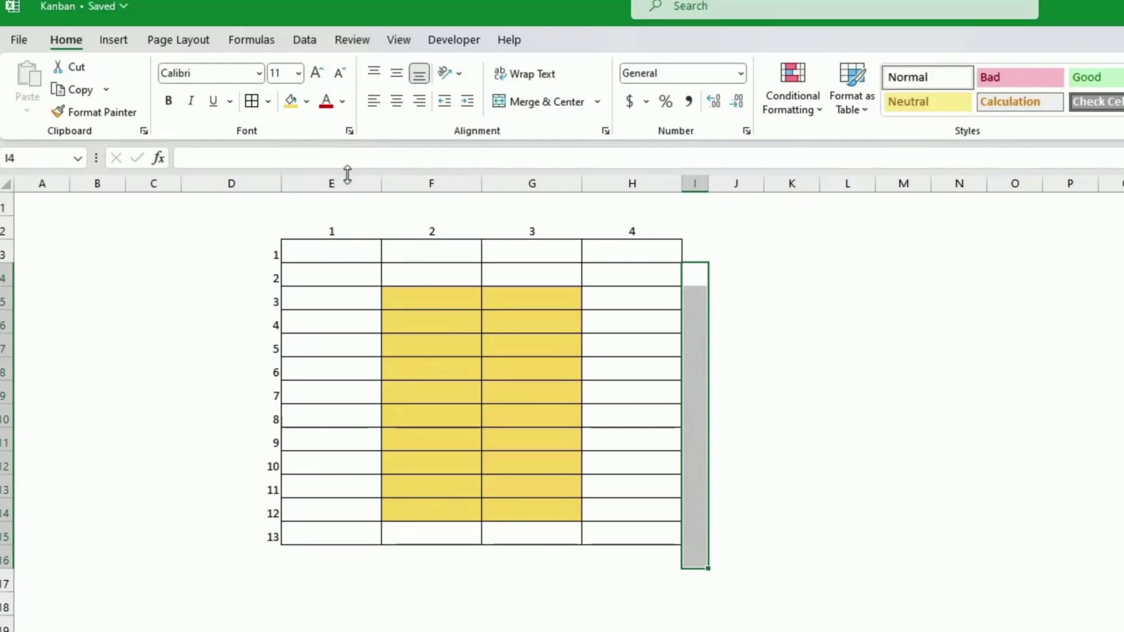
pyautogui.click(306, 102)
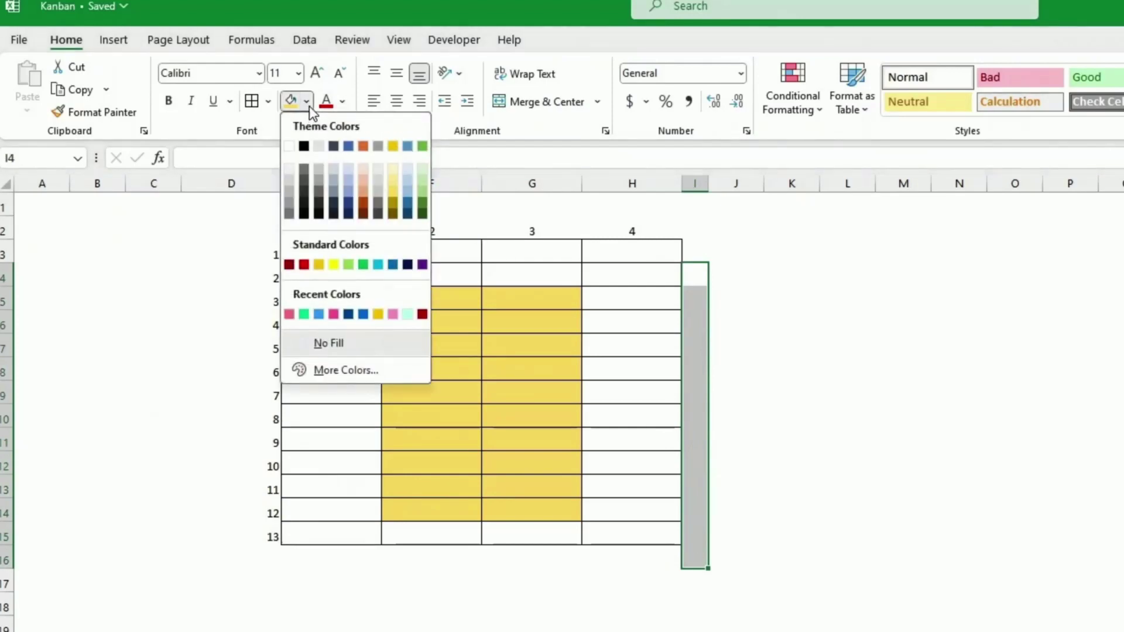
pyautogui.click(304, 146)
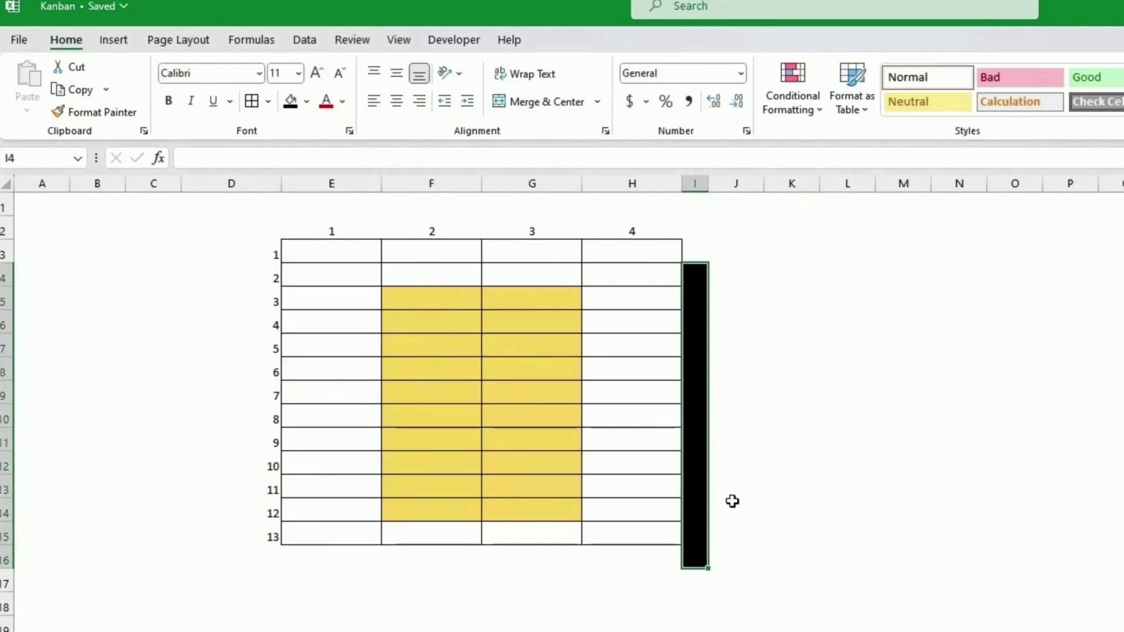
pyautogui.click(675, 554)
pyautogui.moveTo(675, 554); pyautogui.dragTo(435, 551)
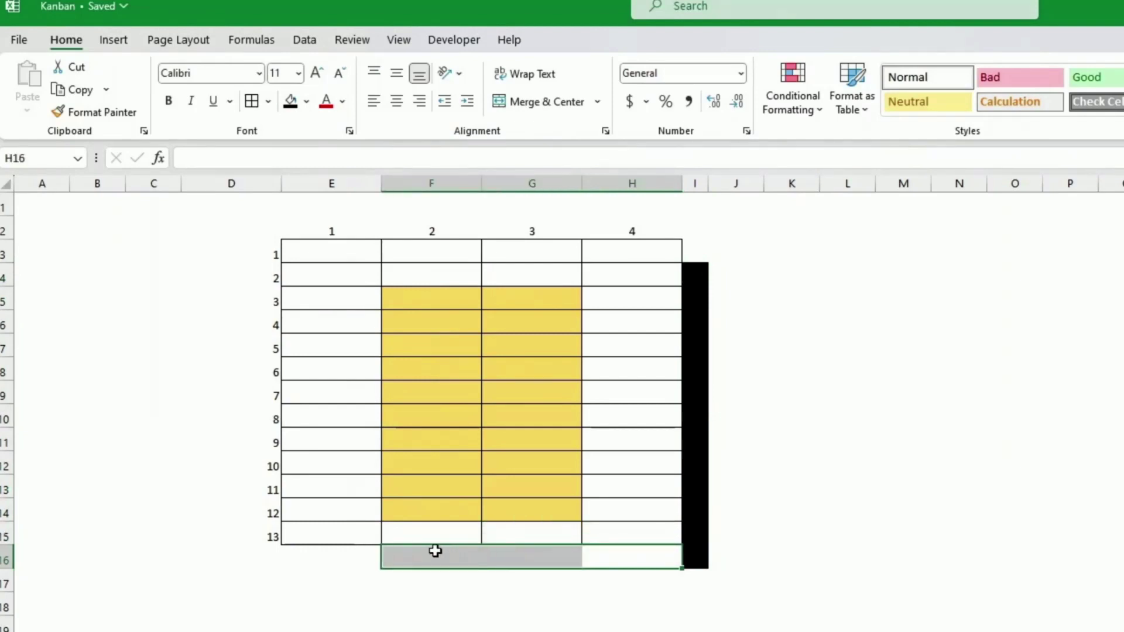
pyautogui.click(290, 100)
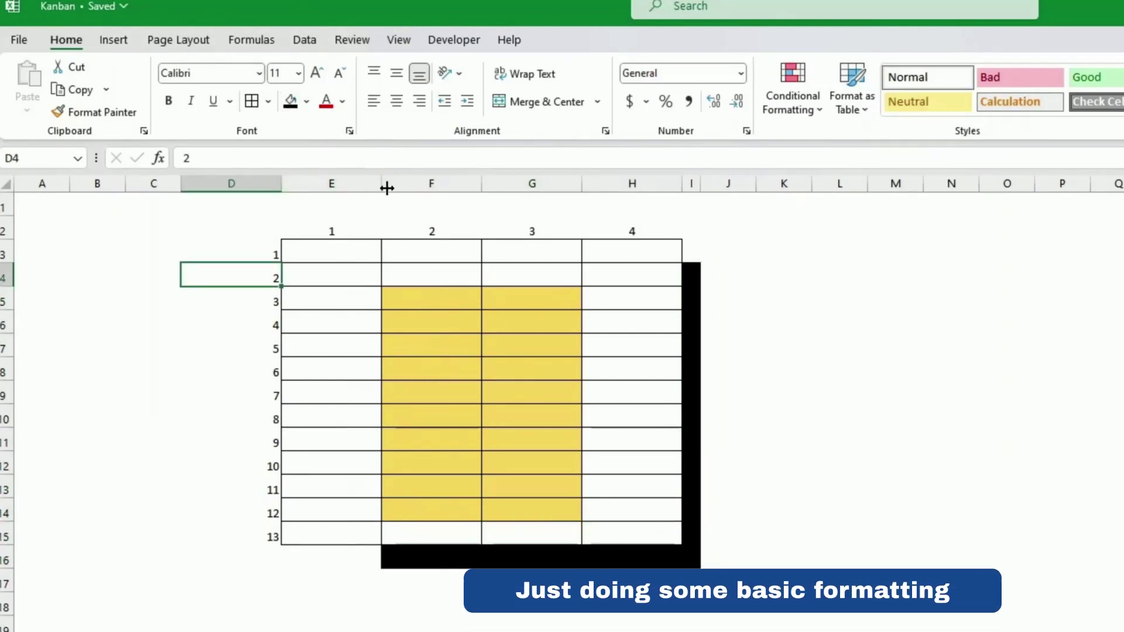
# Narrow columns E, F and H, widen G, heighten rows 5–14 and thin column I
pyautogui.moveTo(387, 187); pyautogui.dragTo(316, 189)
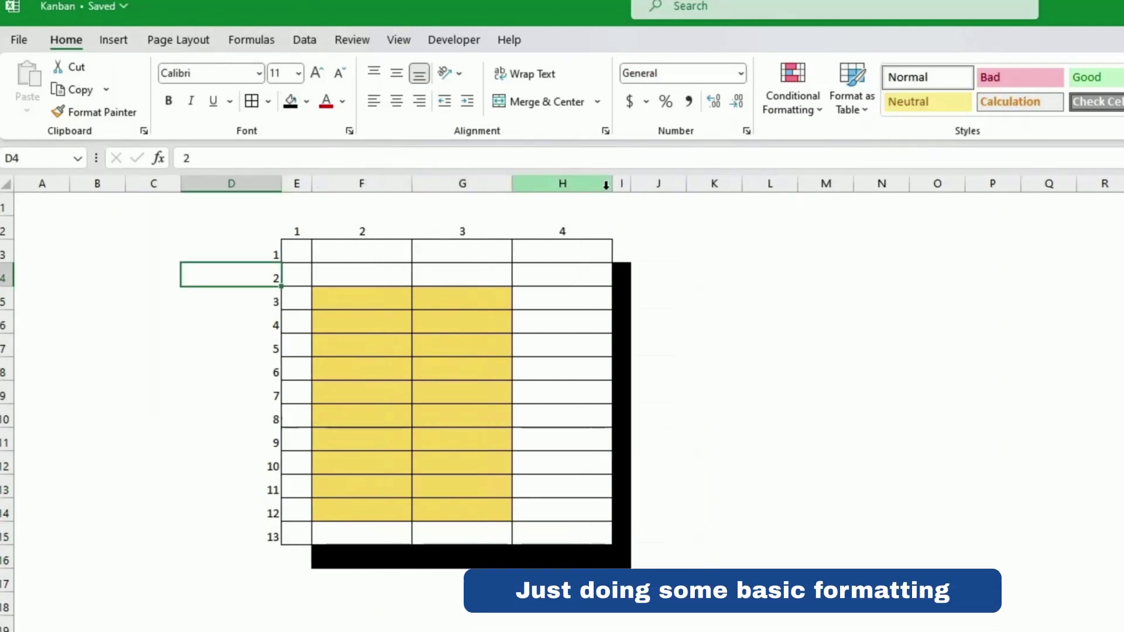
pyautogui.moveTo(609, 184); pyautogui.dragTo(533, 184)
pyautogui.moveTo(412, 183); pyautogui.dragTo(539, 183)
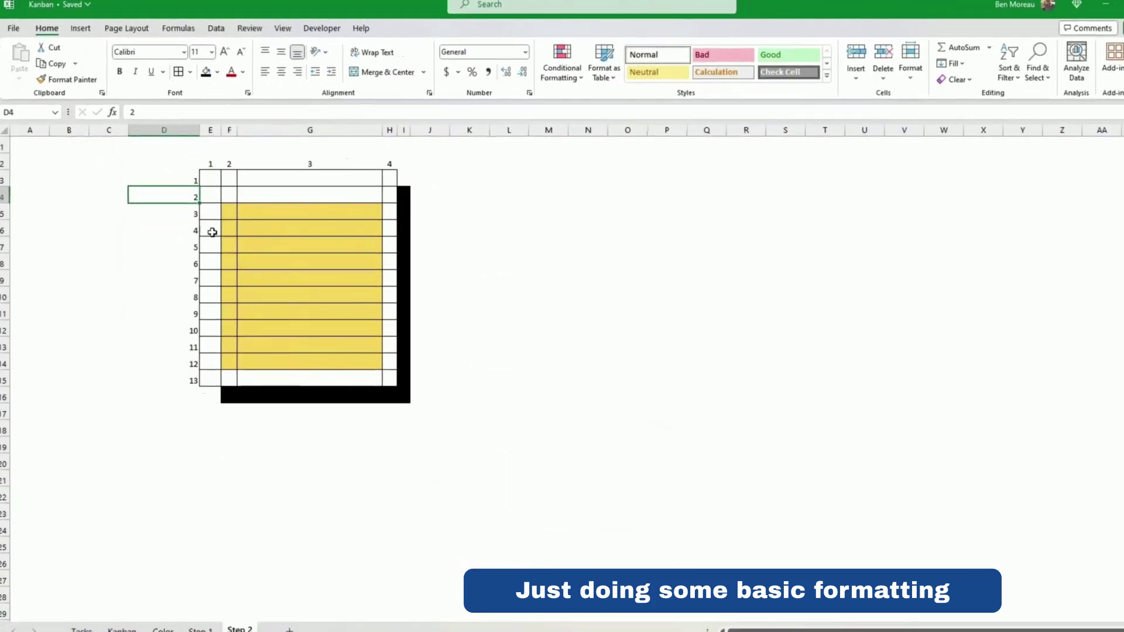
pyautogui.moveTo(6, 215); pyautogui.dragTo(8, 391)
pyautogui.click(124, 371)
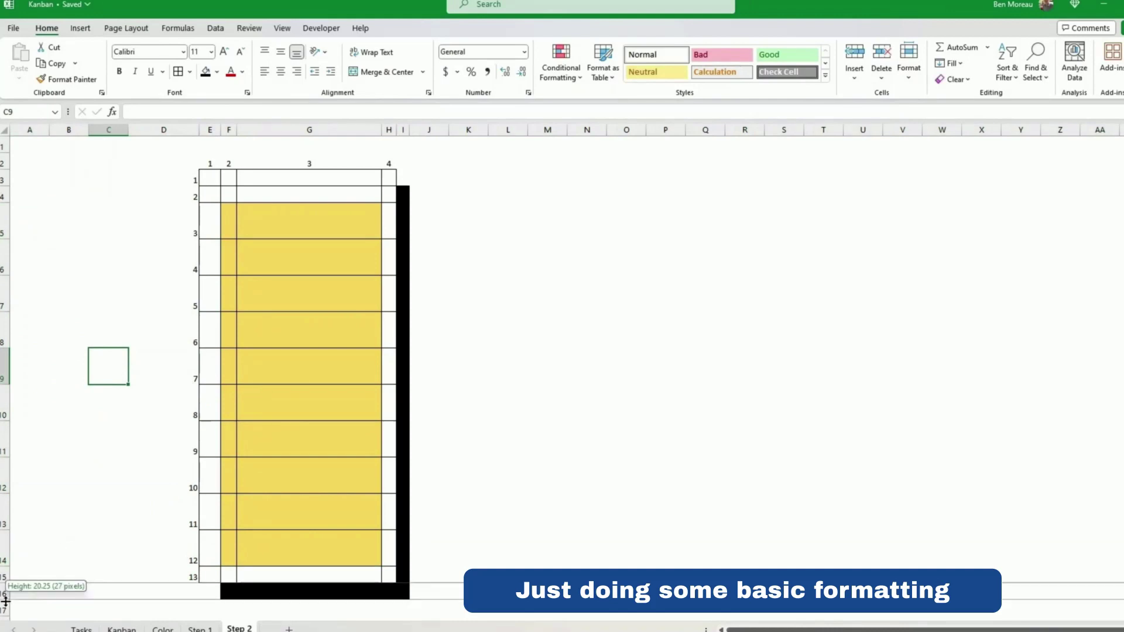
pyautogui.moveTo(410, 133); pyautogui.dragTo(407, 133)
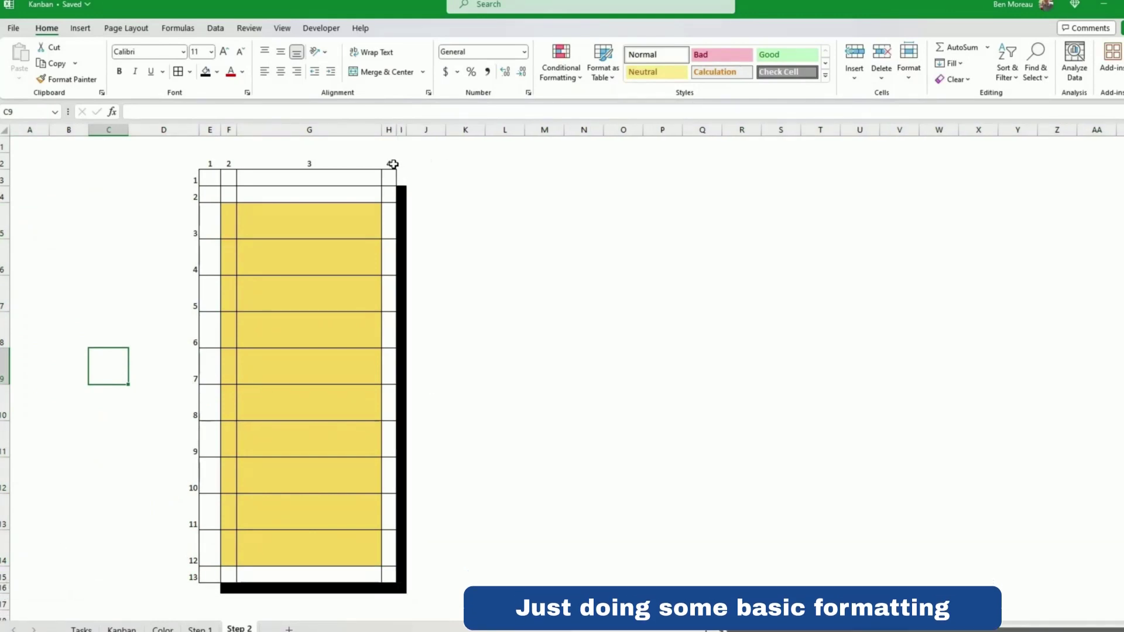
# Remove all borders from the card area E3:H15
pyautogui.moveTo(209, 177); pyautogui.dragTo(388, 577)
pyautogui.press('F4')
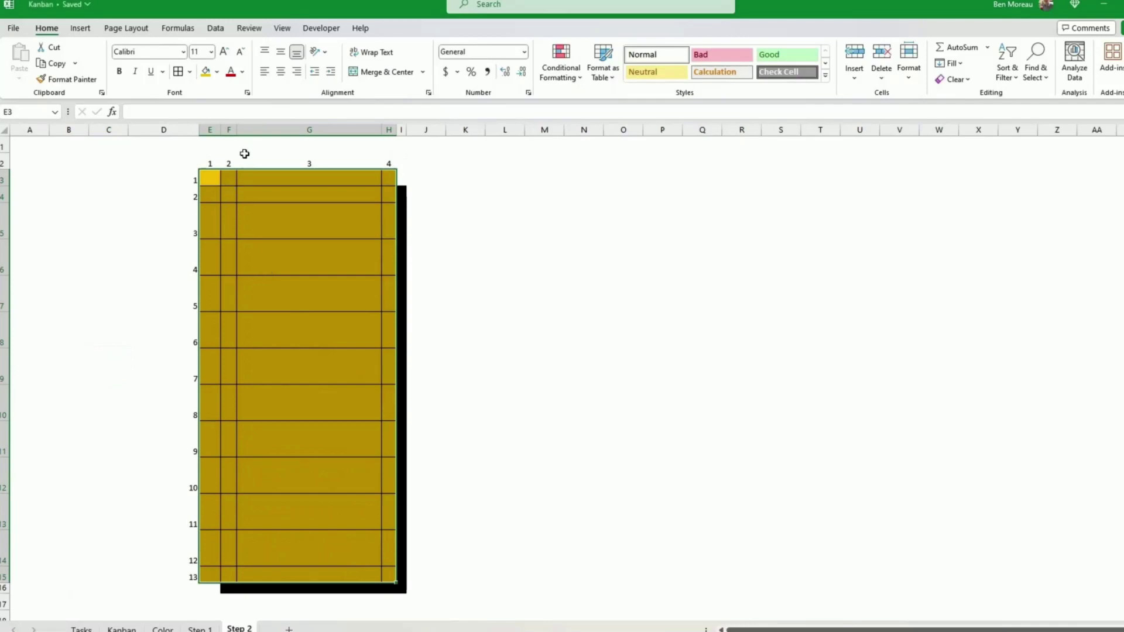
pyautogui.click(190, 72)
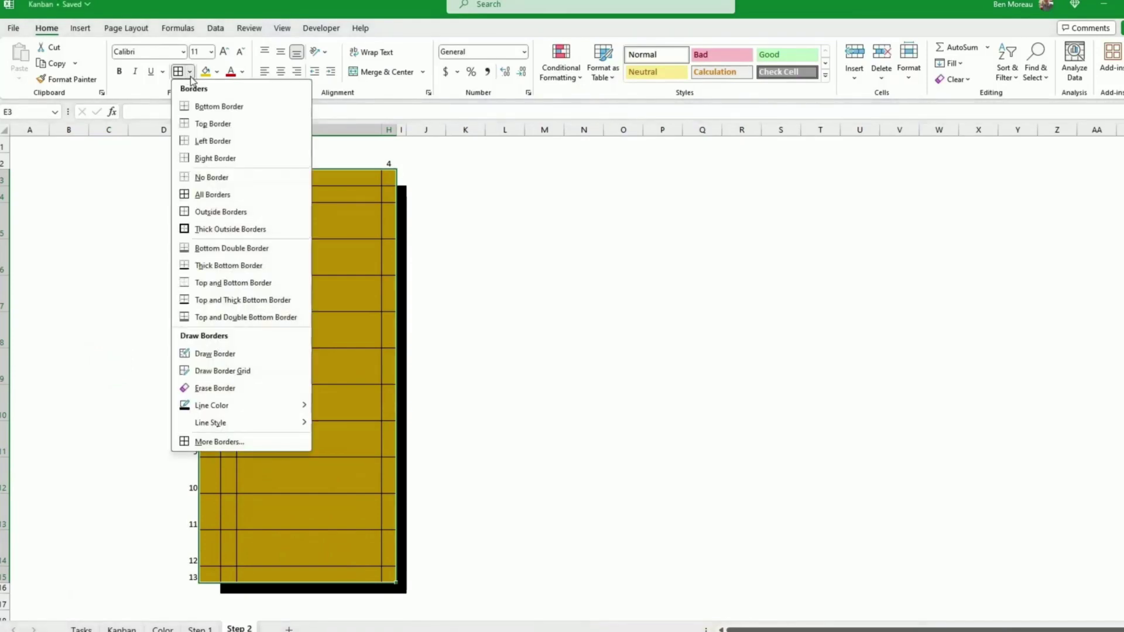
pyautogui.click(222, 180)
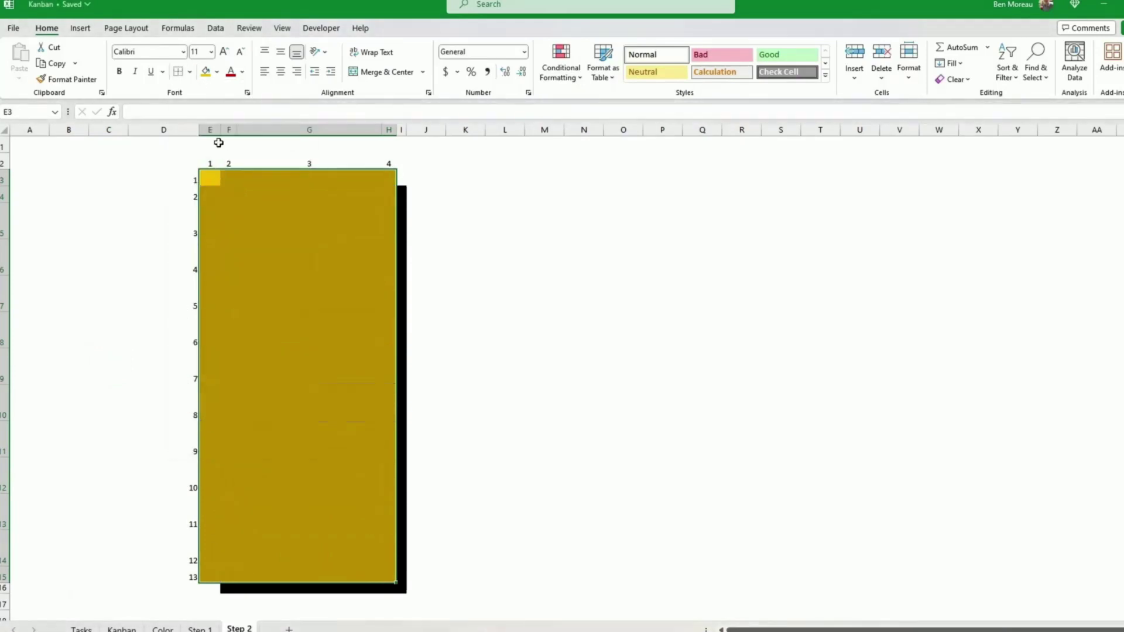
# Give the card area a white outline border via Format Cells
pyautogui.click(190, 73)
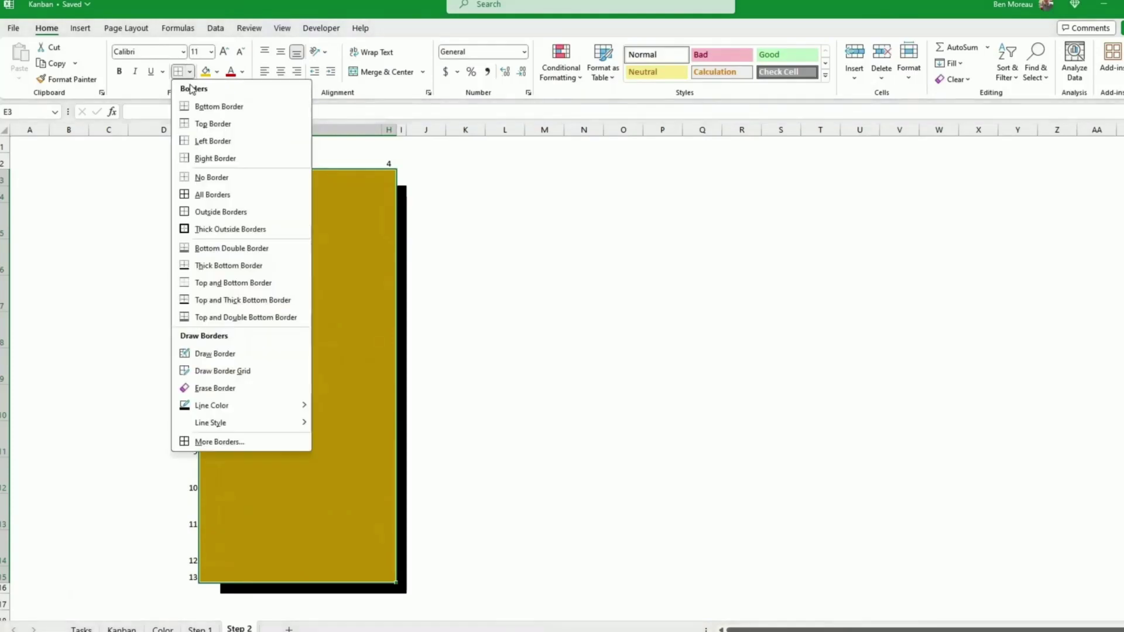
pyautogui.click(226, 441)
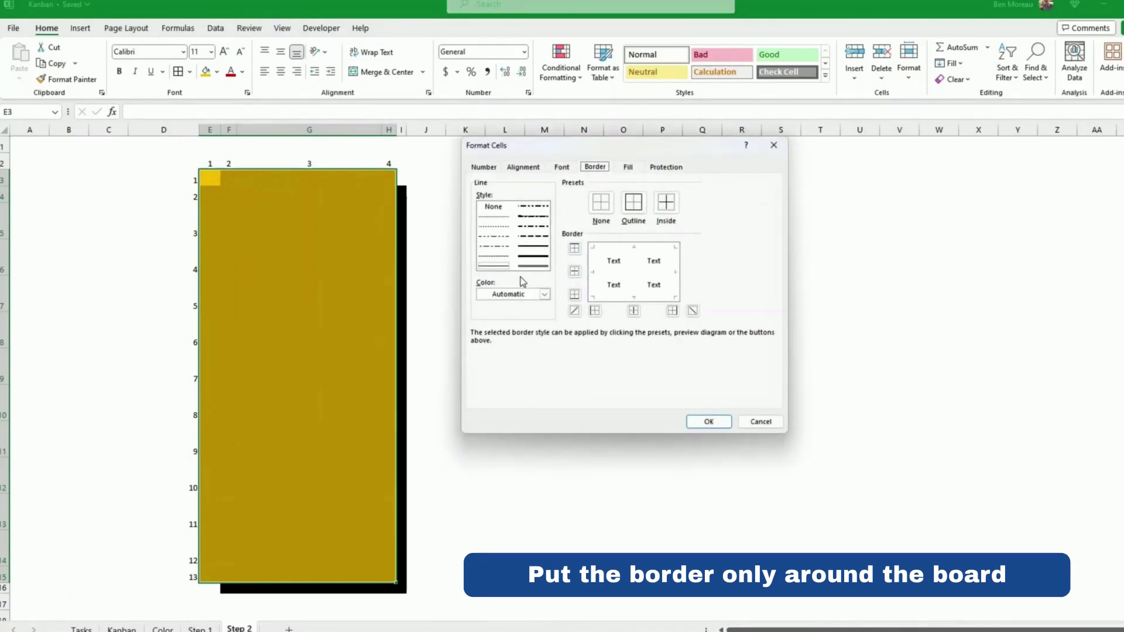
pyautogui.click(523, 296)
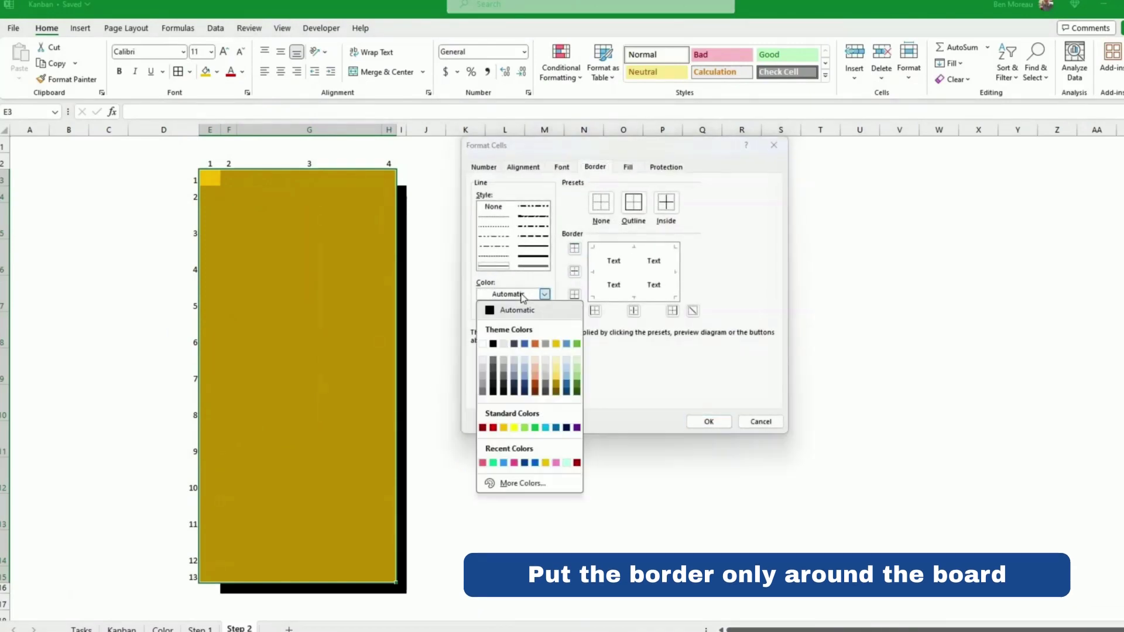
pyautogui.click(483, 344)
pyautogui.click(633, 204)
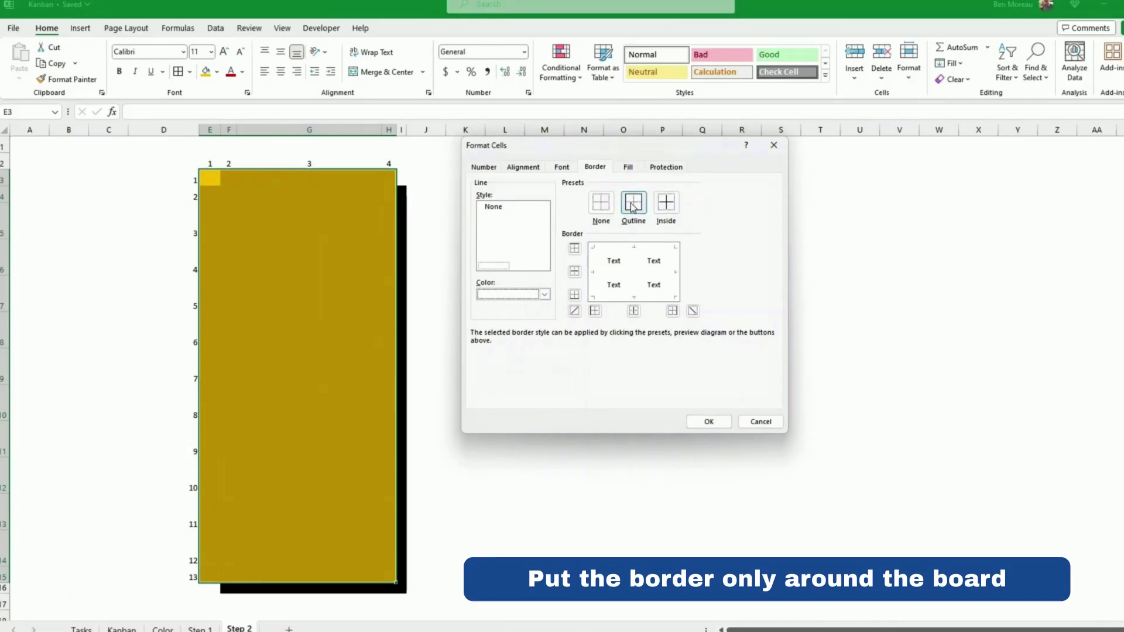
pyautogui.click(705, 421)
pyautogui.click(538, 382)
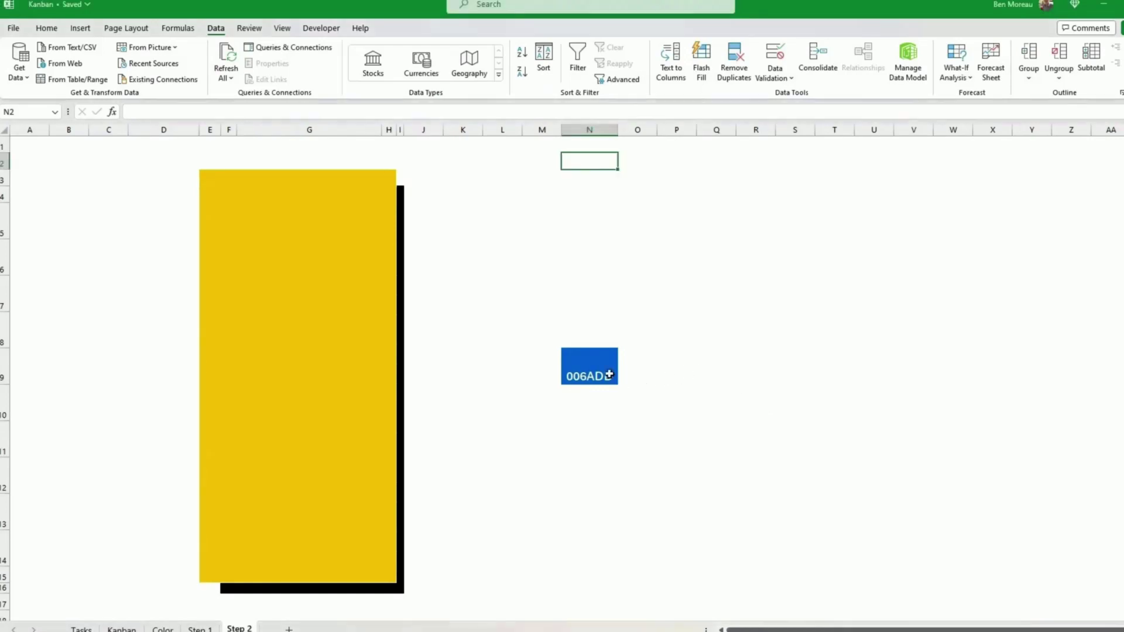
pyautogui.click(641, 377)
pyautogui.moveTo(426, 161)
pyautogui.mouseDown()
pyautogui.moveTo(434, 156)
pyautogui.moveTo(572, 332)
pyautogui.moveTo(589, 571)
pyautogui.mouseUp()
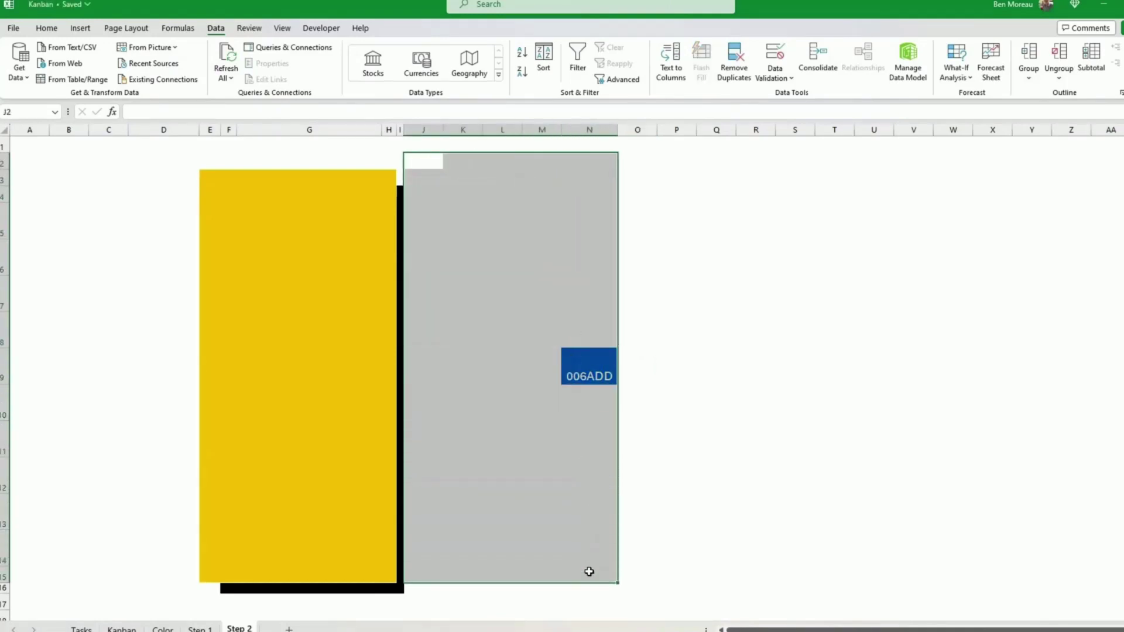
pyautogui.click(681, 449)
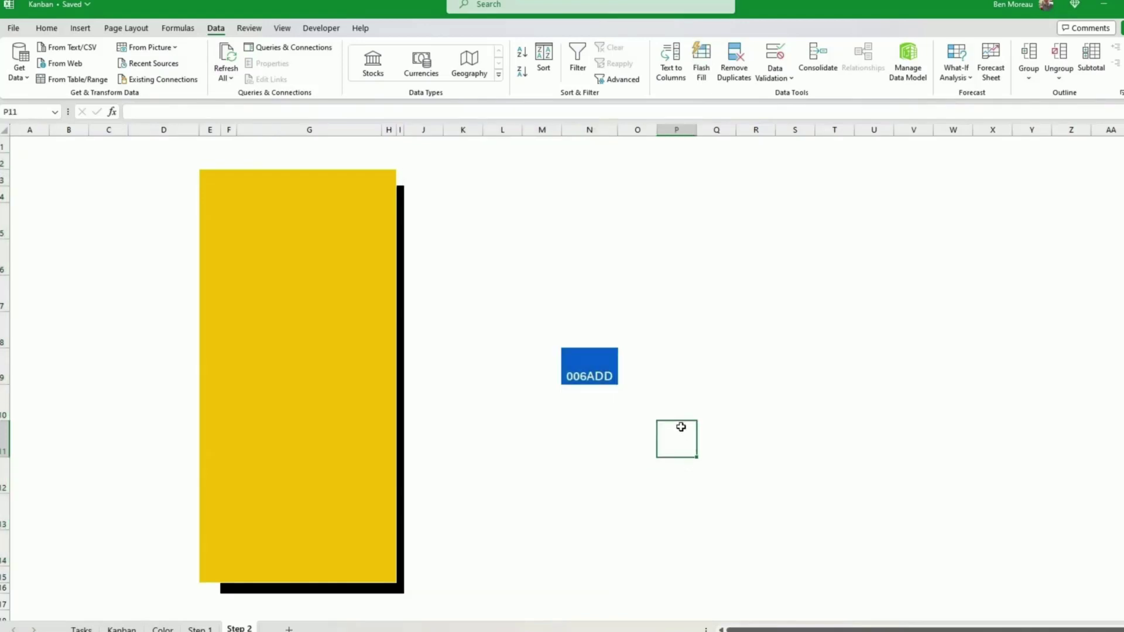
pyautogui.scroll(2, 232, 35)
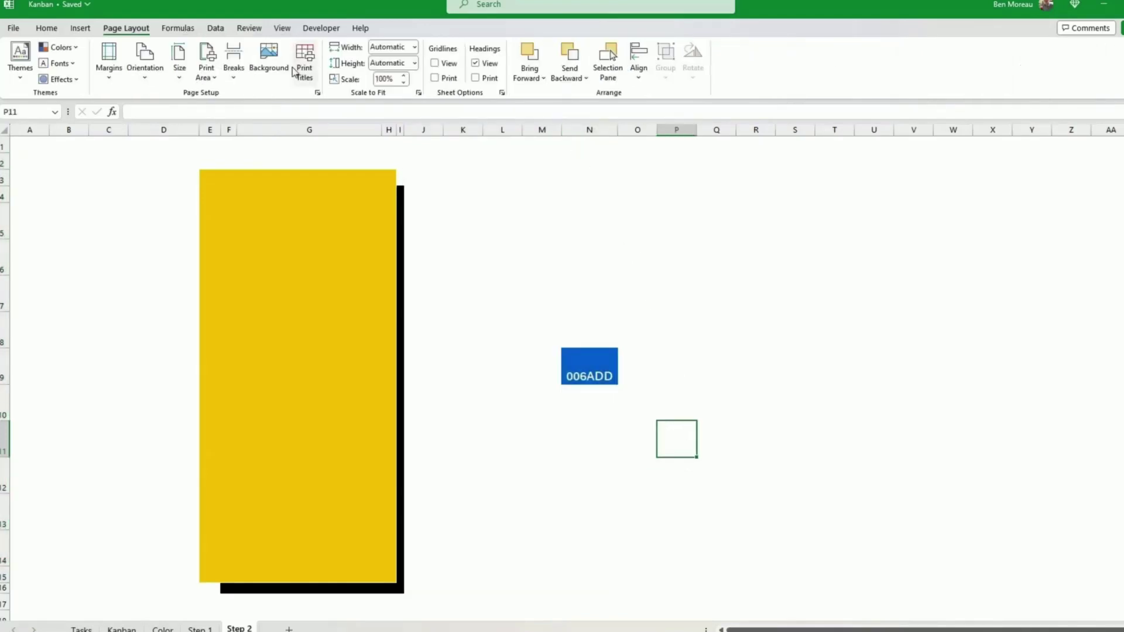
pyautogui.click(266, 68)
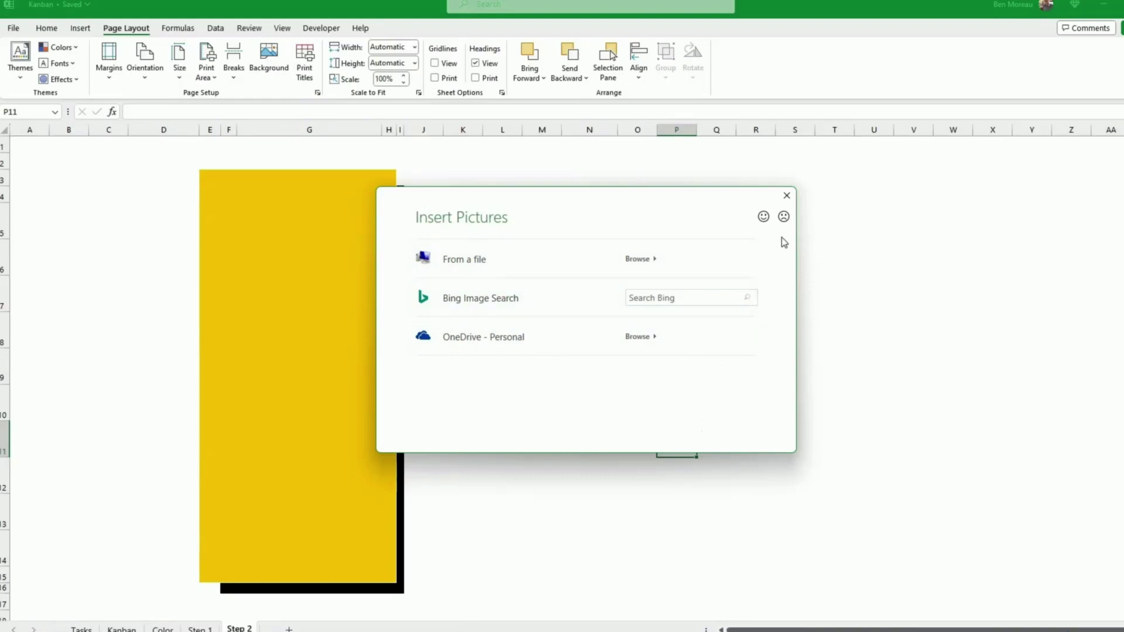
pyautogui.click(786, 196)
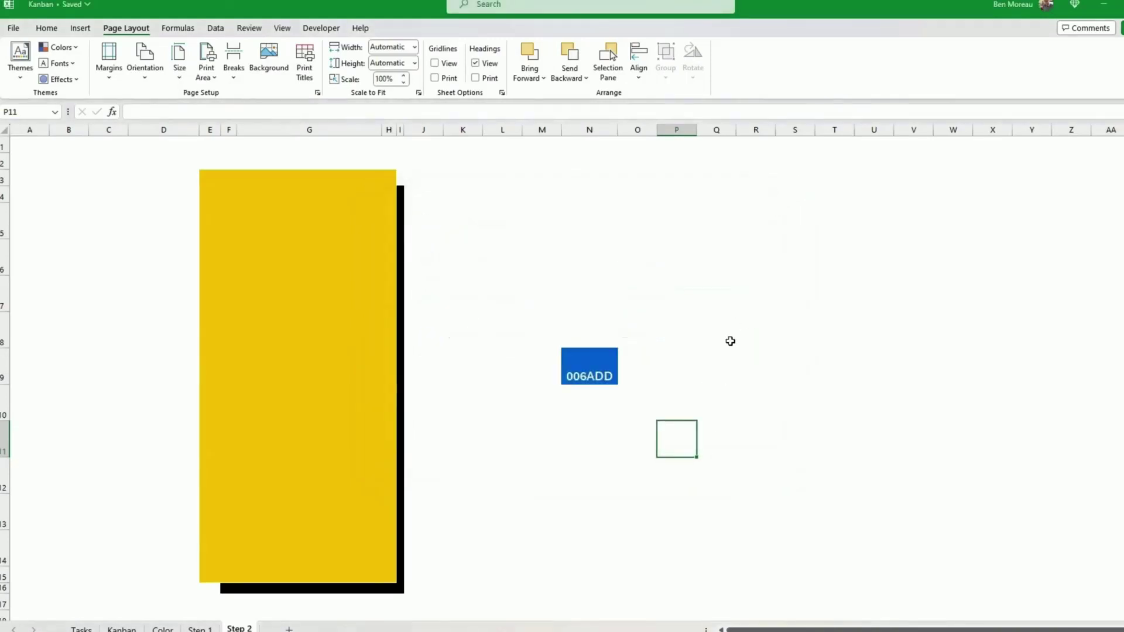
pyautogui.click(700, 343)
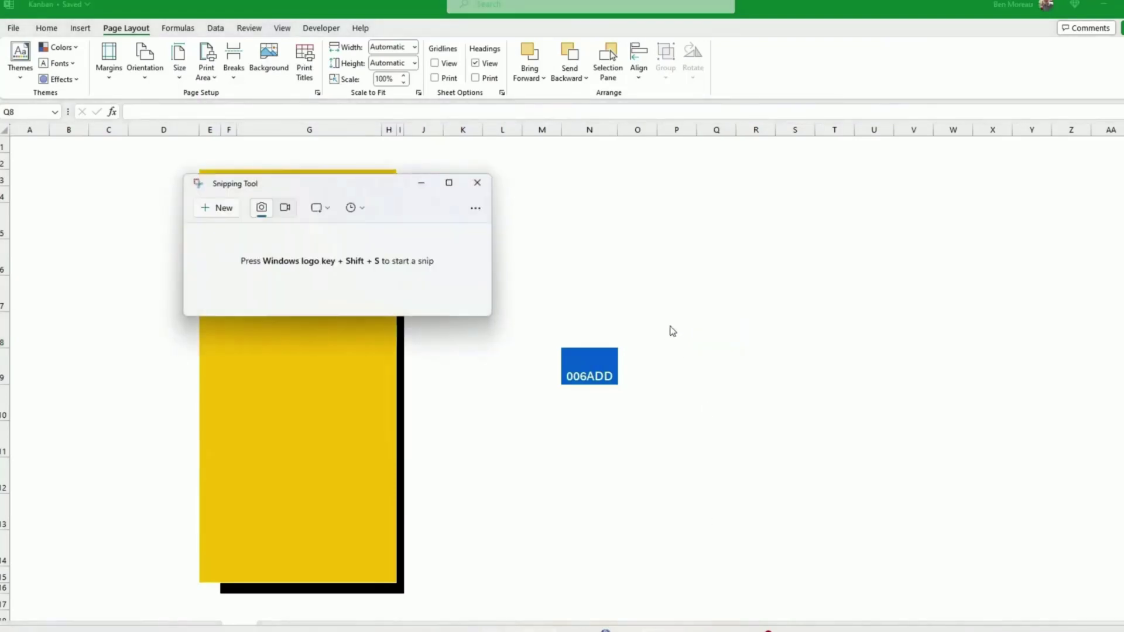
# Snip and save the blue 006ADD swatch, then set that screenshot as the sheet background
pyautogui.click(225, 208)
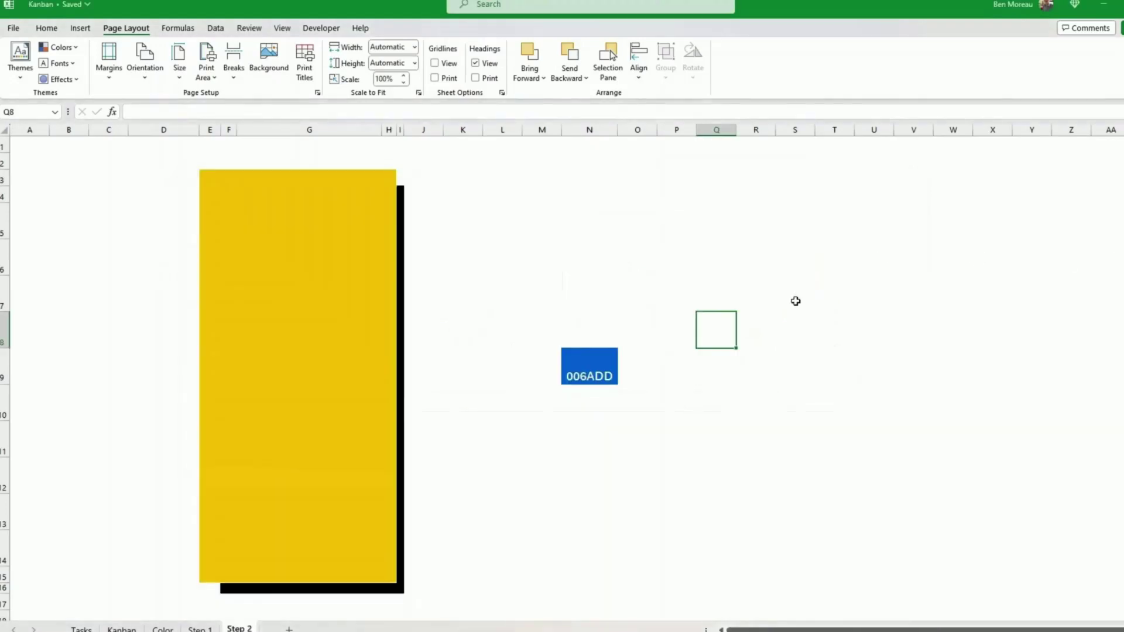
pyautogui.click(708, 255)
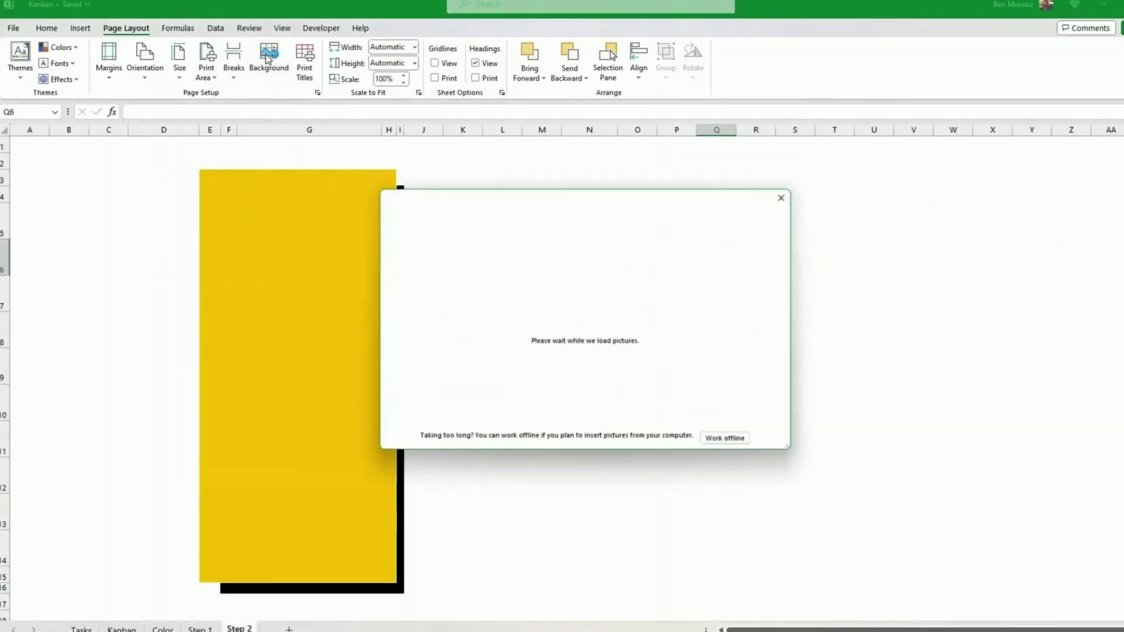
pyautogui.click(527, 266)
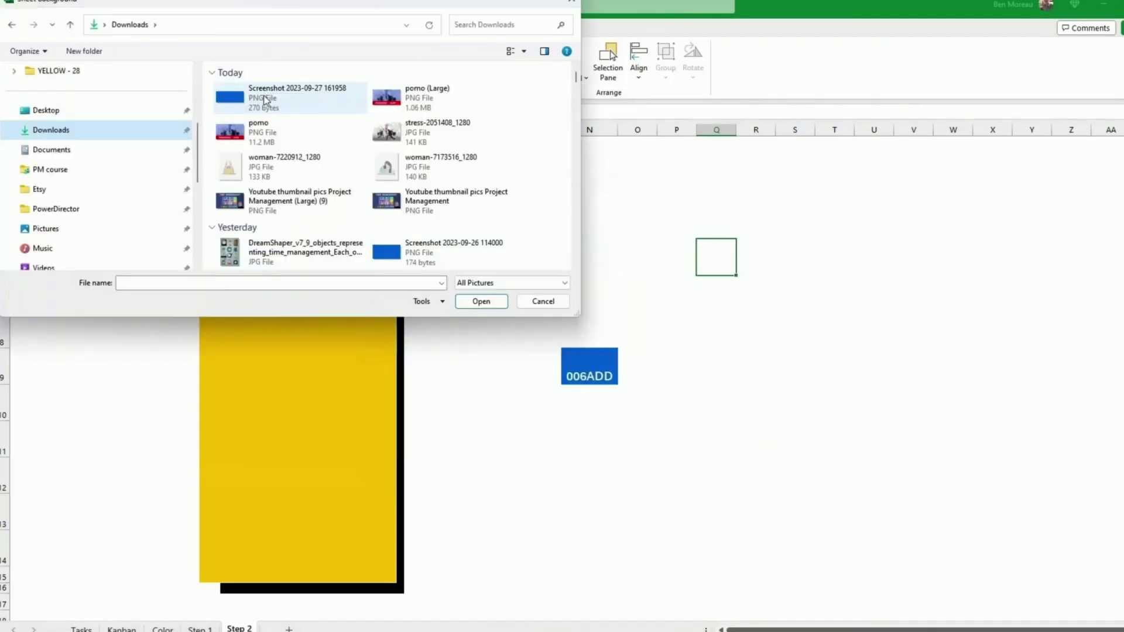
pyautogui.doubleClick(265, 99)
pyautogui.click(650, 260)
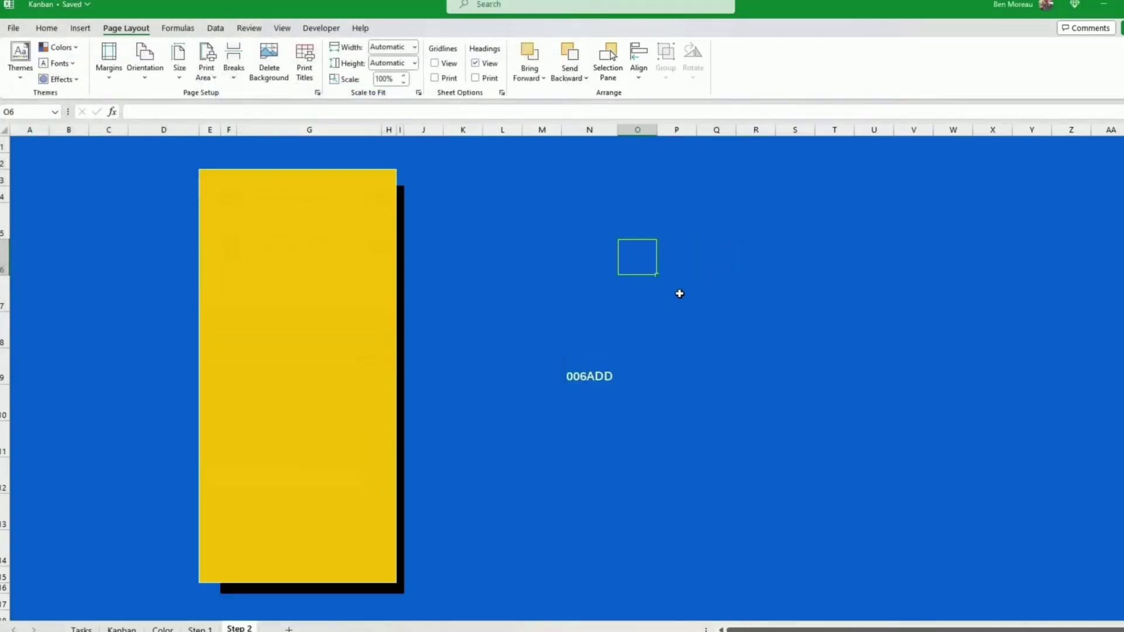
# Change the G4 heading to =UPPER(Tasks!D29) so it reads COMPLETED
pyautogui.click(585, 295)
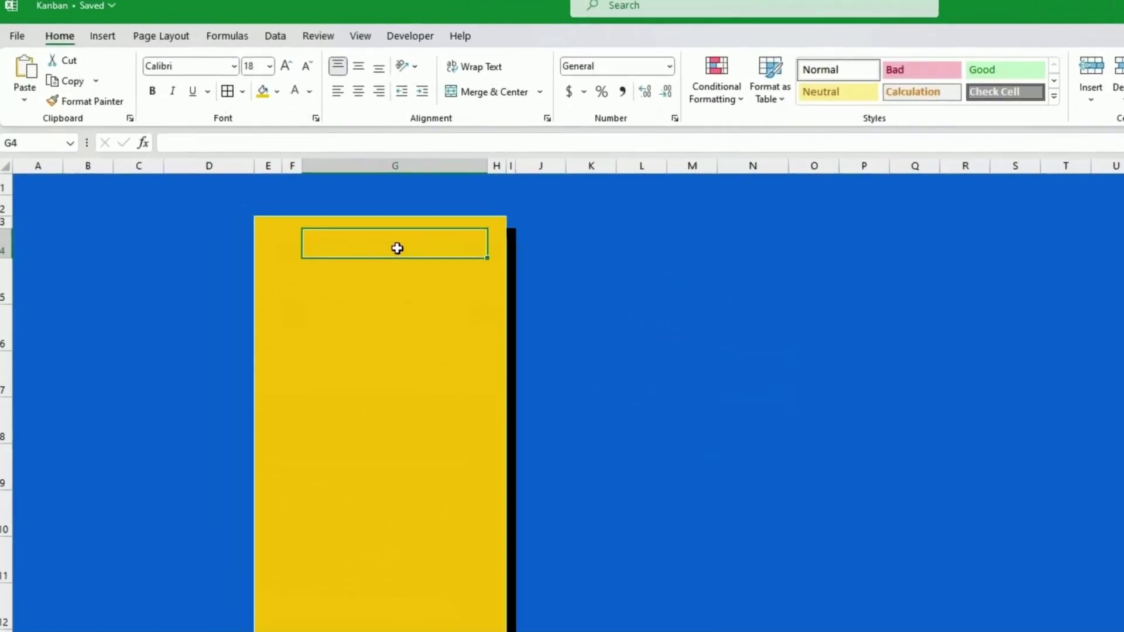
pyautogui.write('=')
pyautogui.hotkey('ctrl', 'pageup')
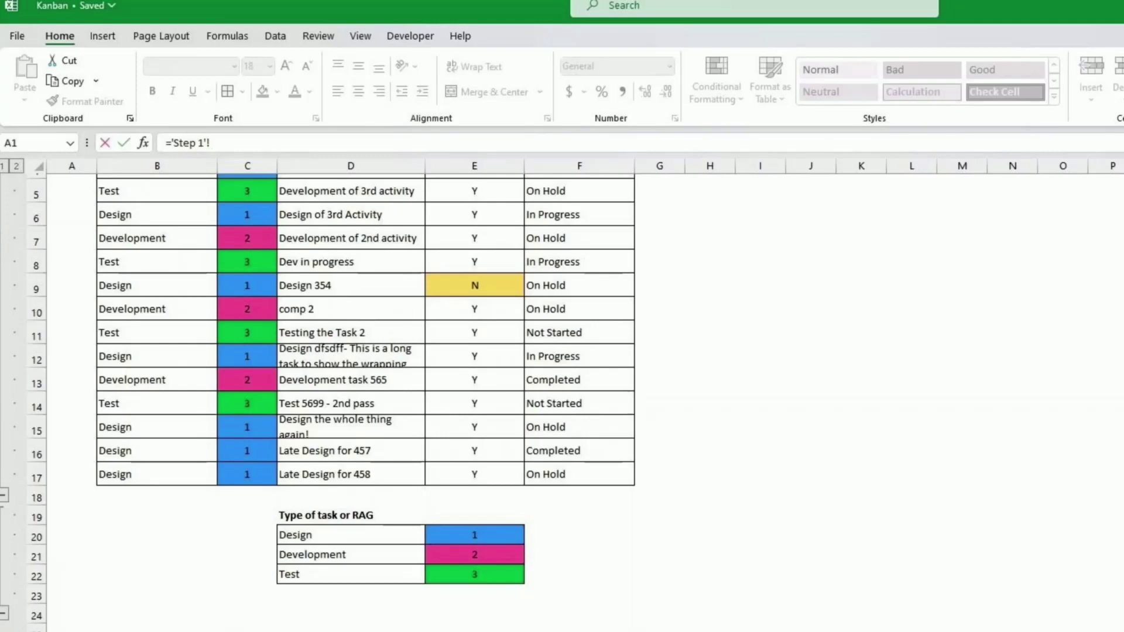
pyautogui.press('Escape')
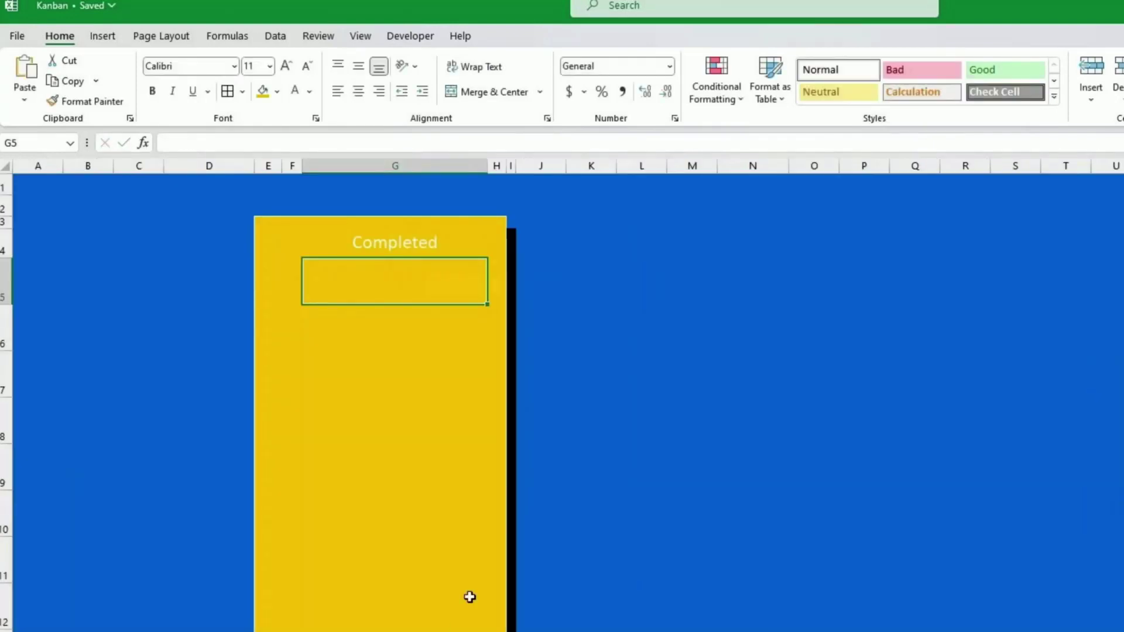
pyautogui.click(401, 251)
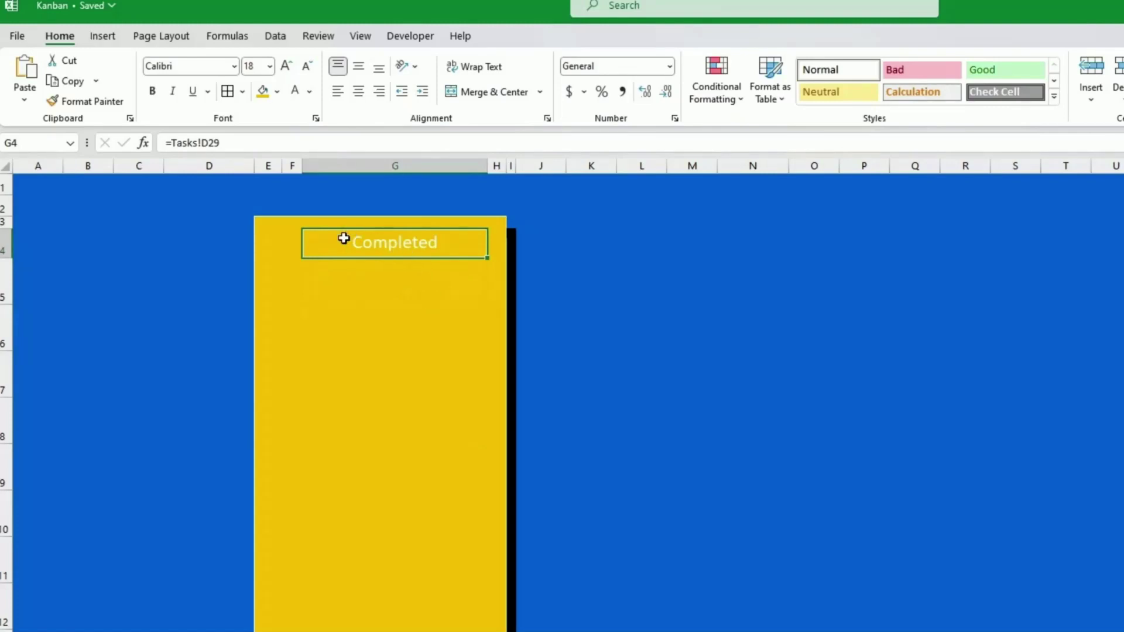
pyautogui.click(173, 144)
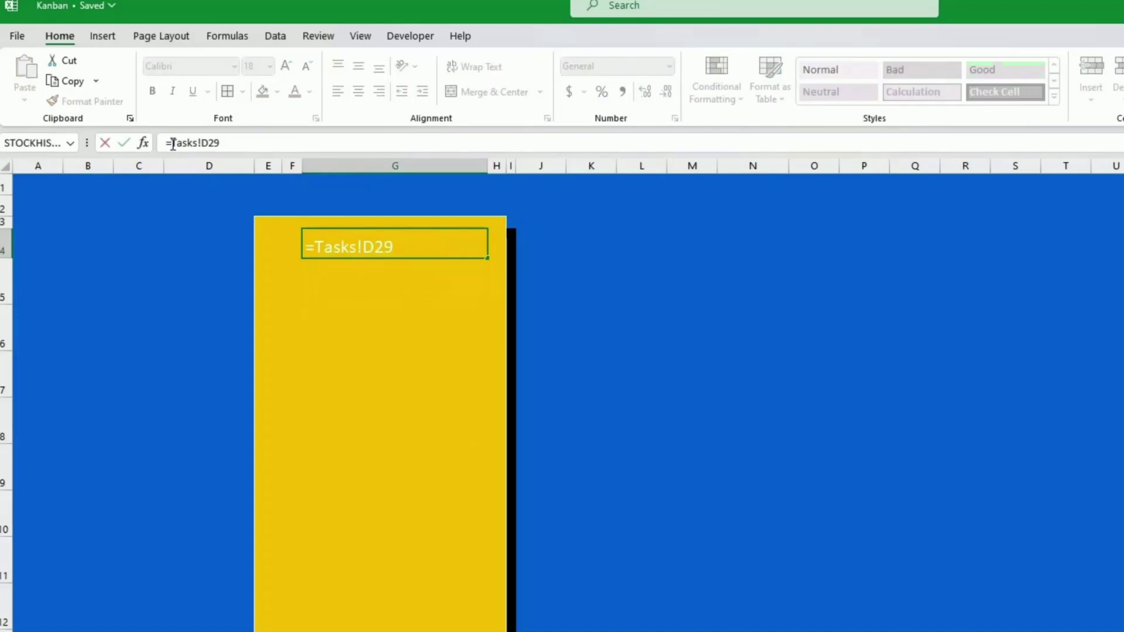
pyautogui.write('upper')
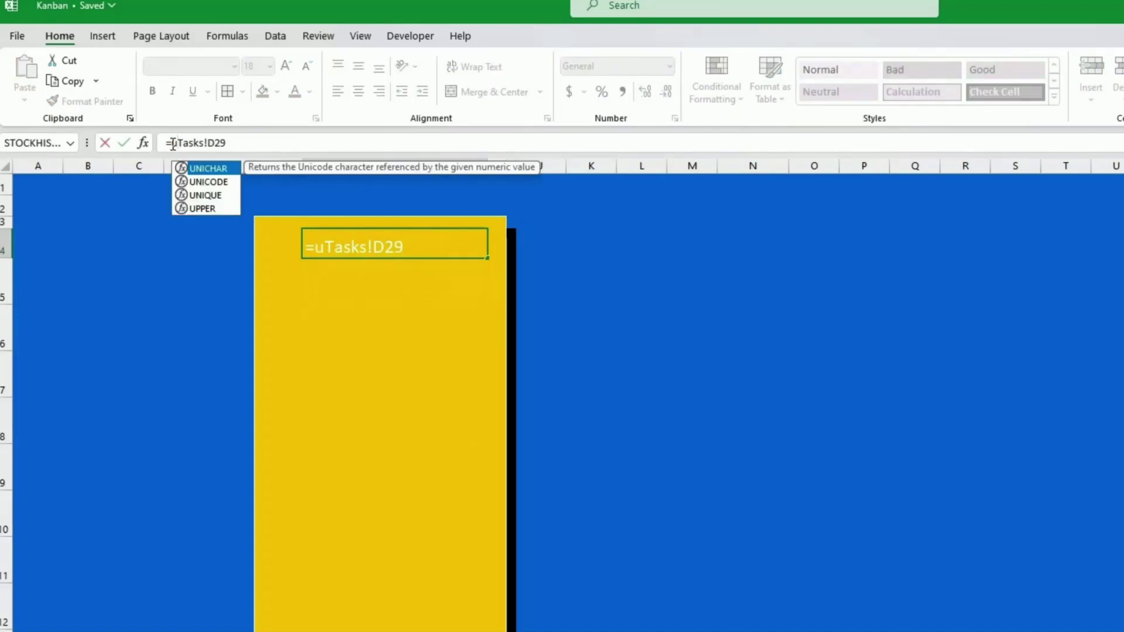
pyautogui.write('(')
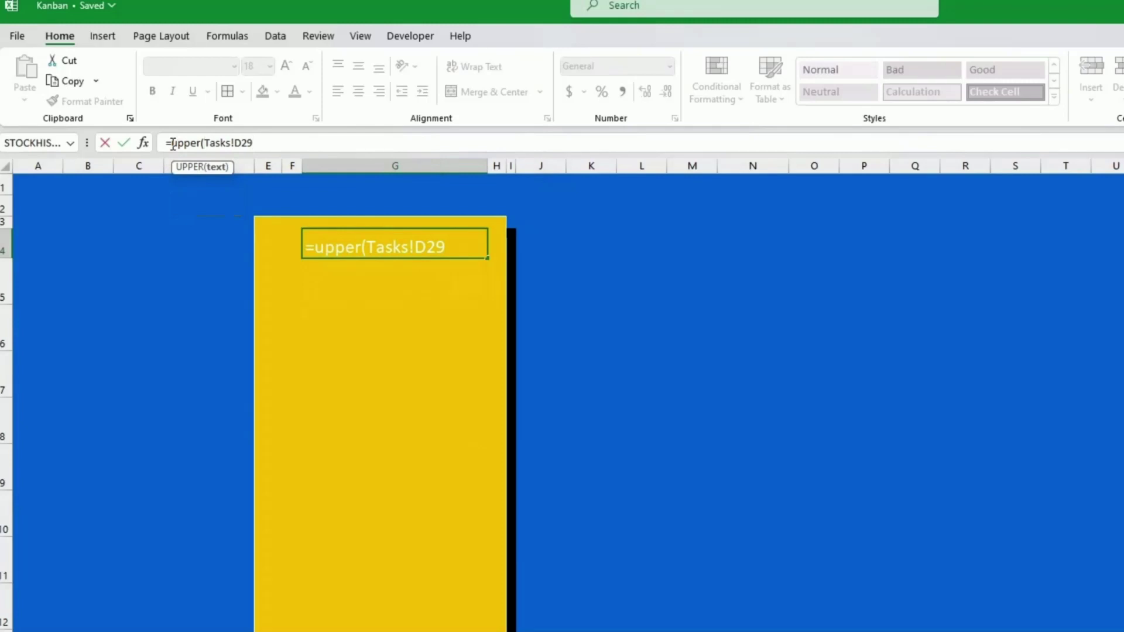
pyautogui.write(')')
pyautogui.press('Return')
pyautogui.press('Up')
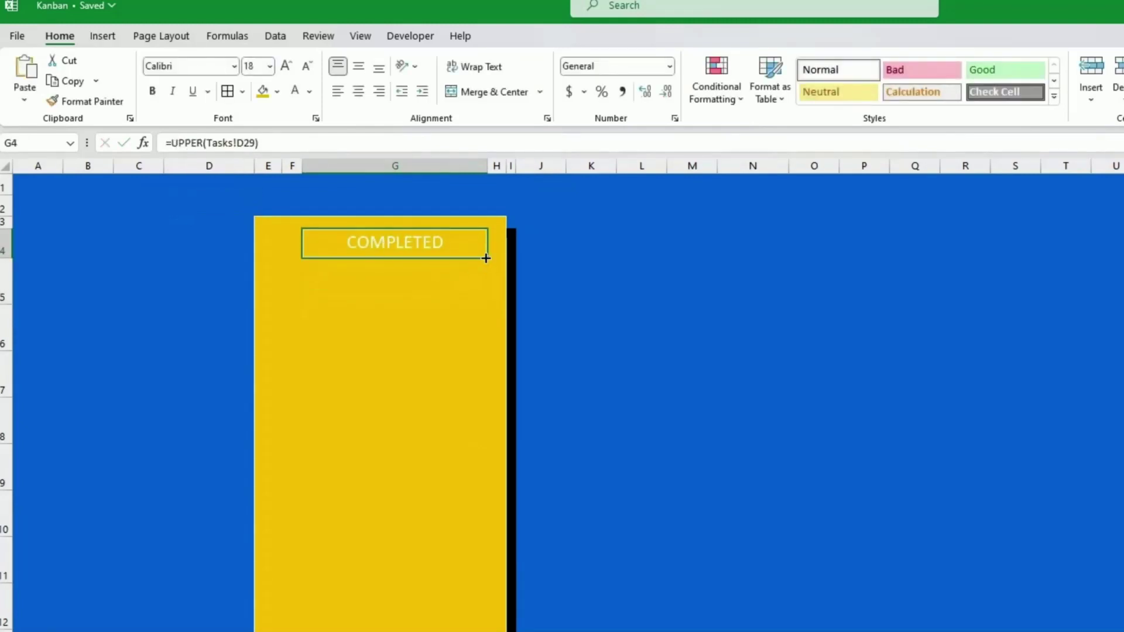
# Set the COMPLETED heading font to Bahnschrift SemiBold
pyautogui.click(234, 66)
pyautogui.scroll(-9, 253, 215)
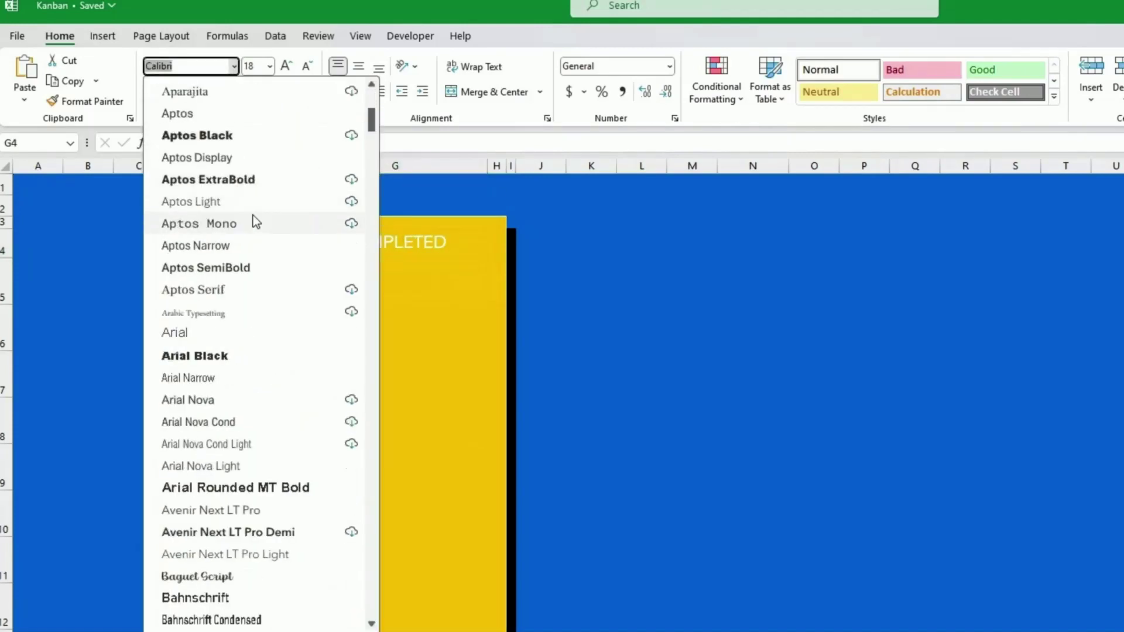
pyautogui.scroll(-1, 261, 234)
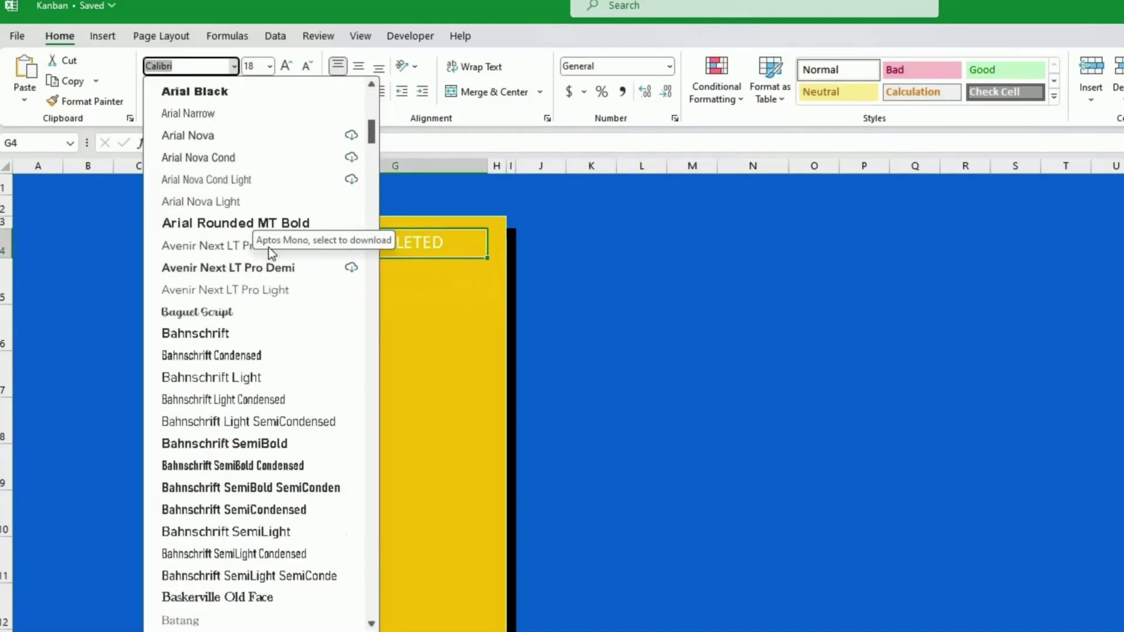
pyautogui.click(263, 444)
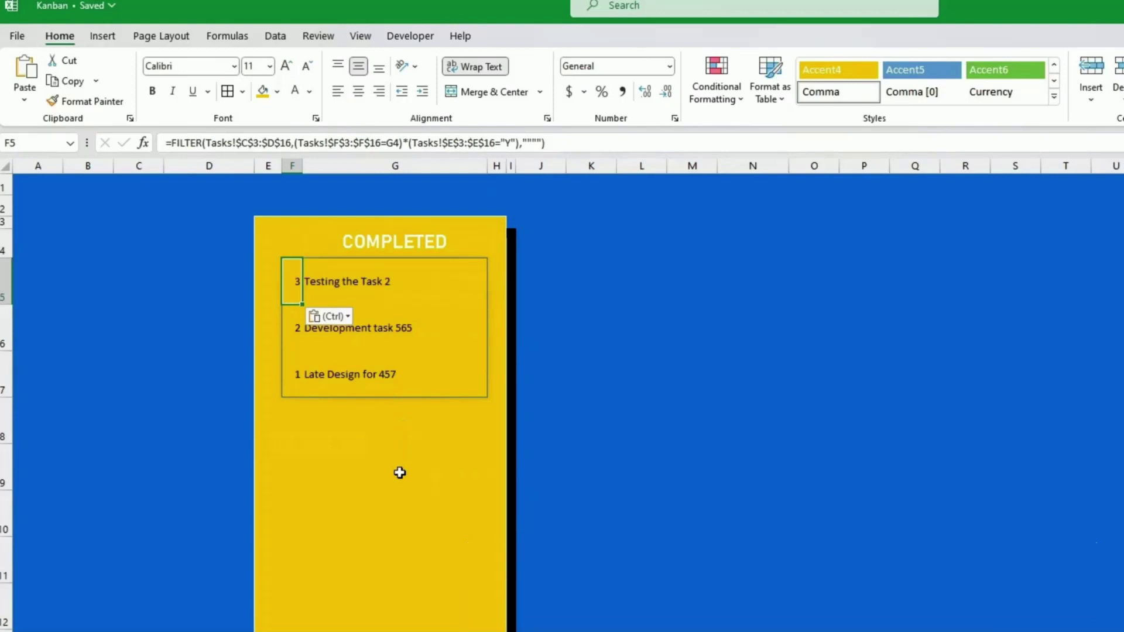
# Select the task list cell to inspect the FILTER formula listing completed tasks
pyautogui.click(407, 421)
pyautogui.click(296, 286)
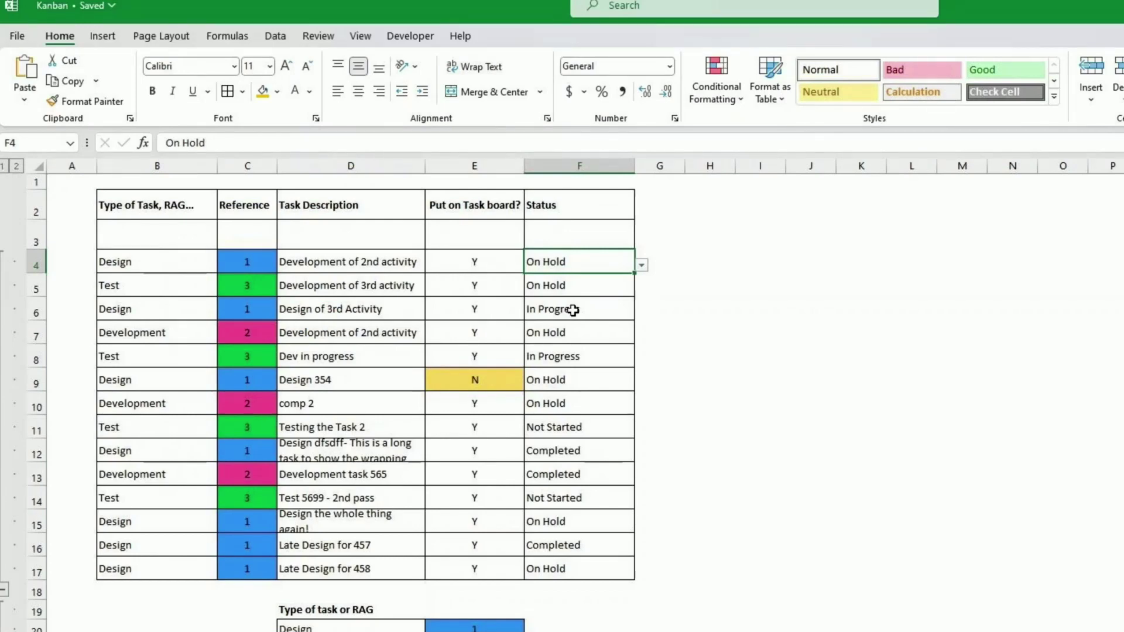
# Return to the Kanban board to view F5's FILTER formula and the COMPLETED column's three tasks
pyautogui.moveTo(247, 205); pyautogui.dragTo(326, 572)
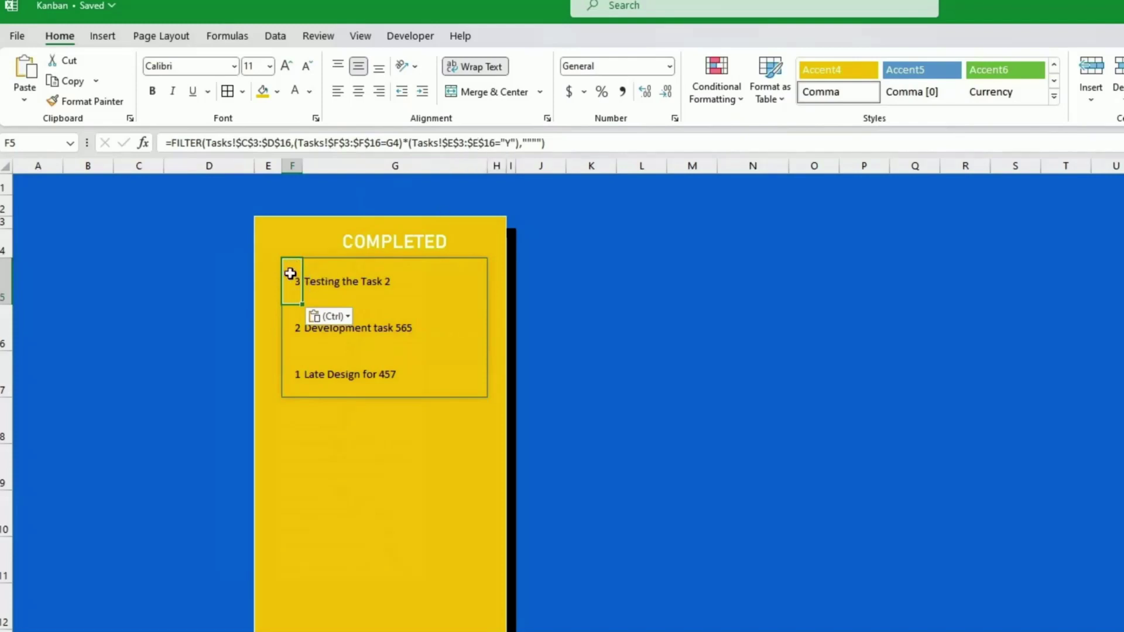
# Change Development task 565's Status away from Completed, leaving two COMPLETED task cards
pyautogui.click(388, 370)
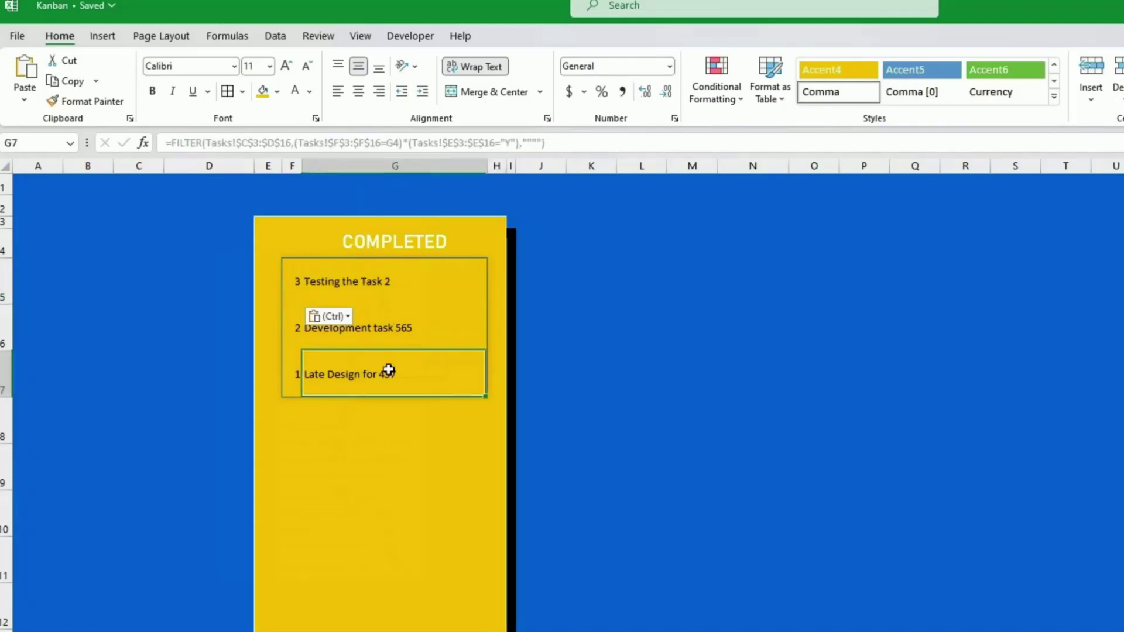
pyautogui.click(582, 381)
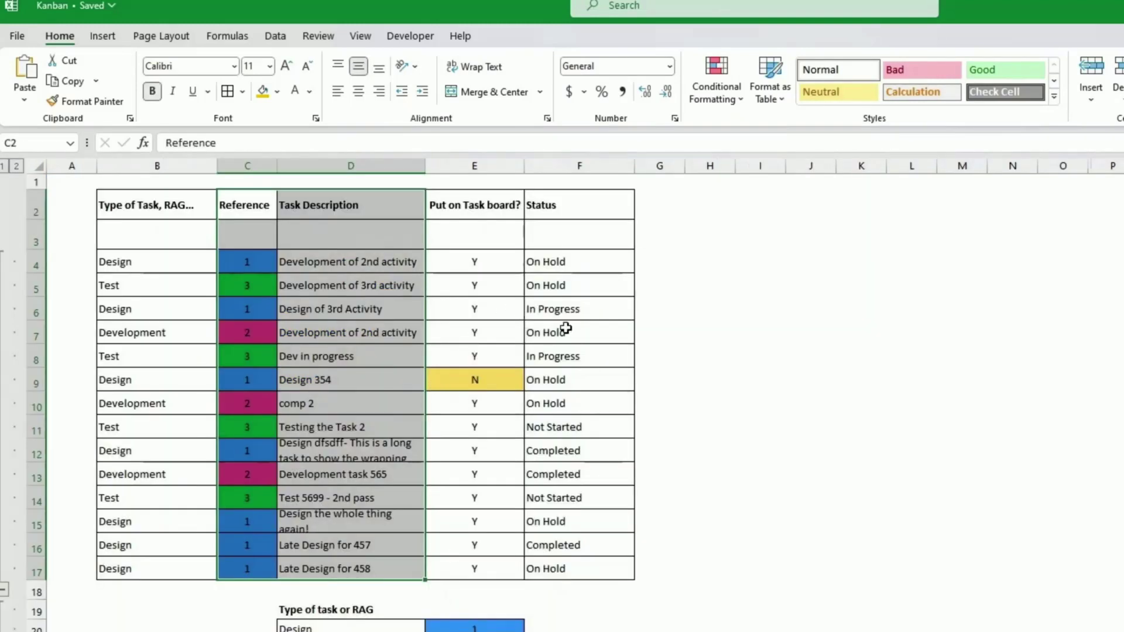
pyautogui.click(566, 328)
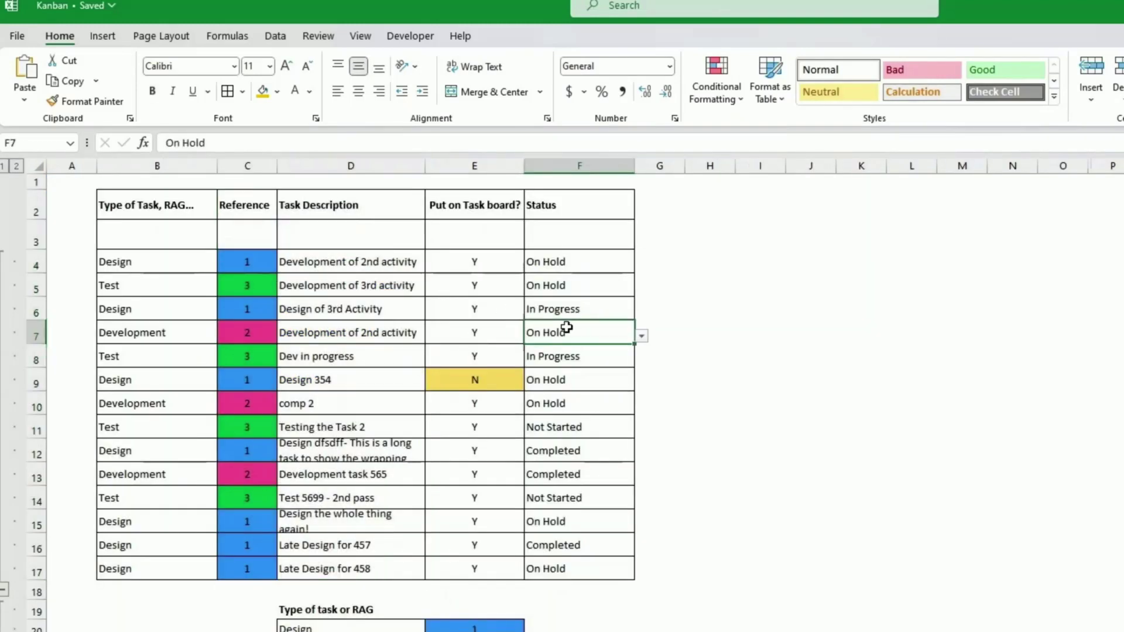
pyautogui.press('Up')
pyautogui.press('Up')
pyautogui.press('Up')
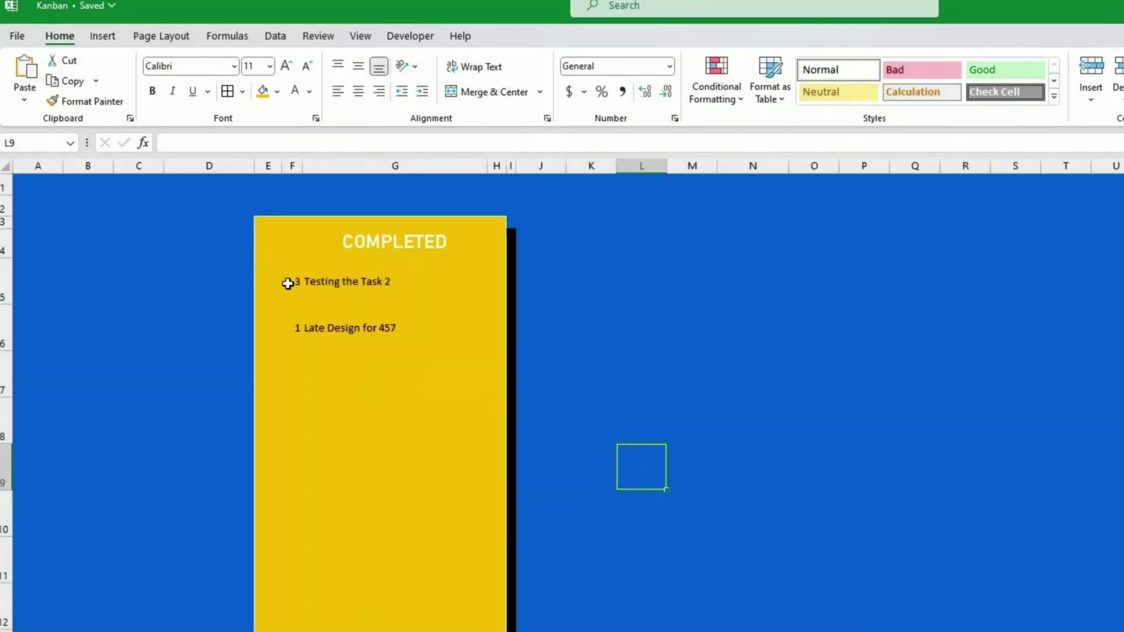
pyautogui.moveTo(287, 283); pyautogui.dragTo(366, 295)
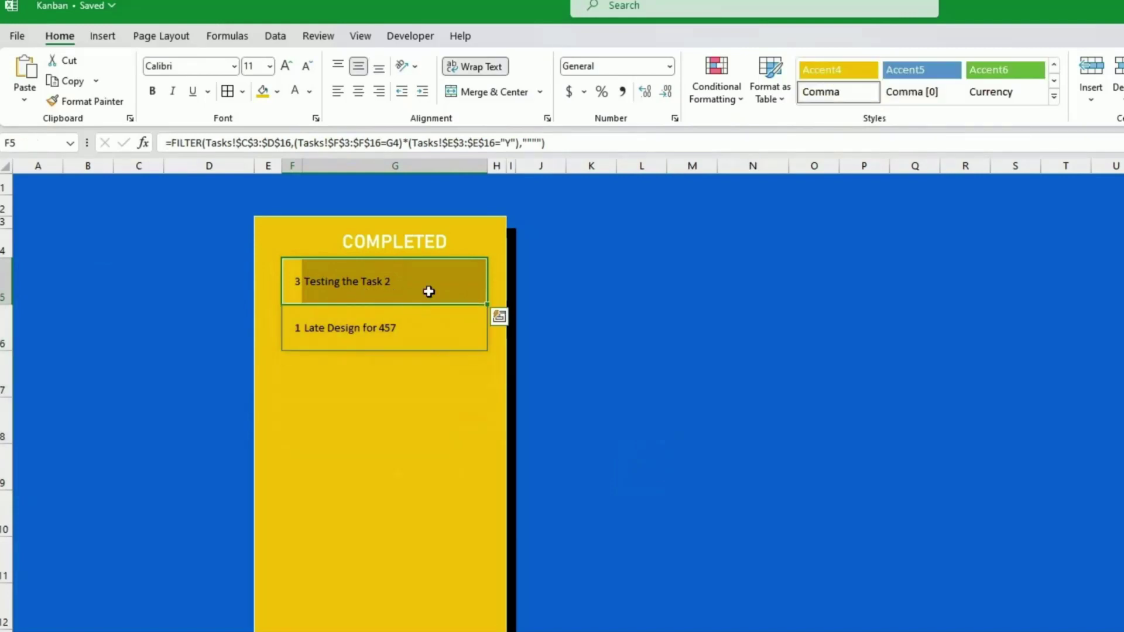
pyautogui.click(599, 287)
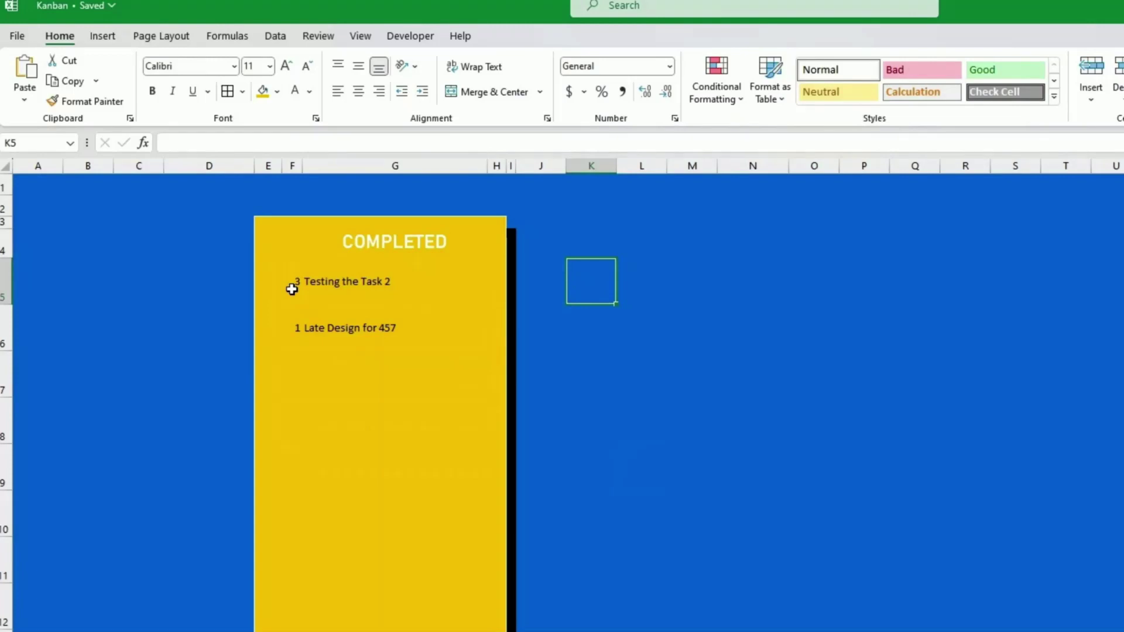
# Centre the type numbers in F5:F14
pyautogui.click(291, 290)
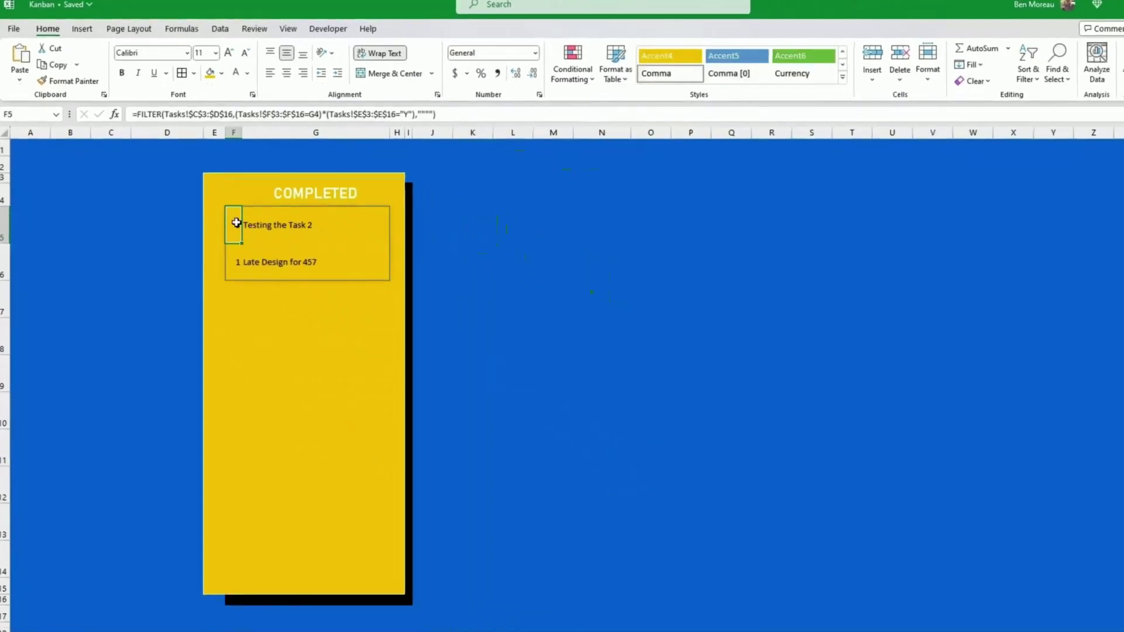
pyautogui.moveTo(236, 220); pyautogui.dragTo(234, 574)
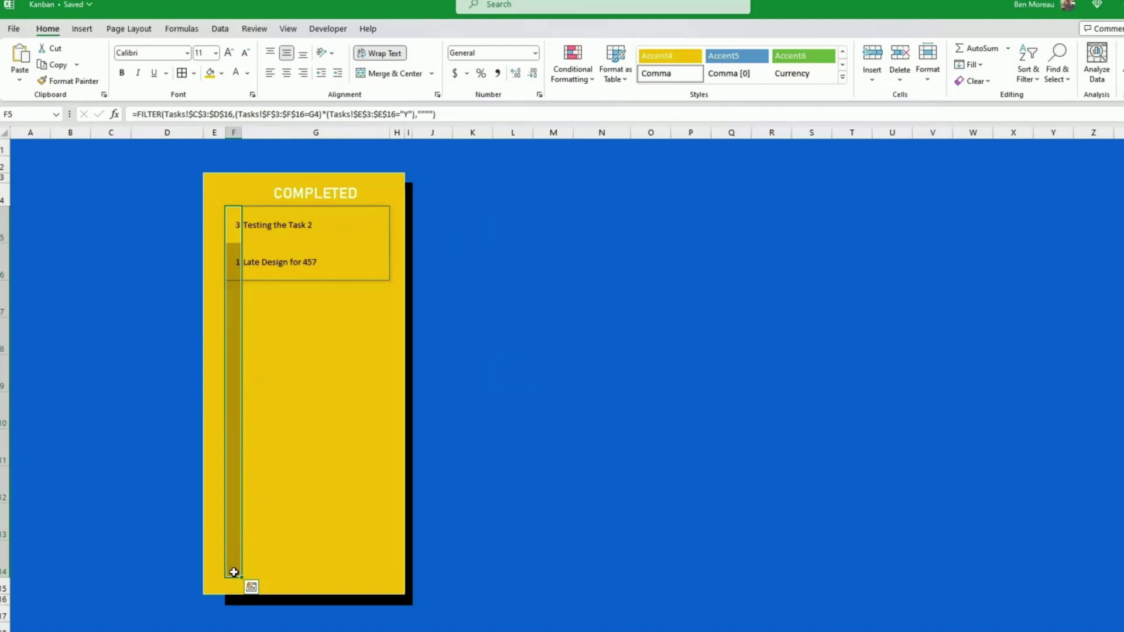
pyautogui.click(286, 72)
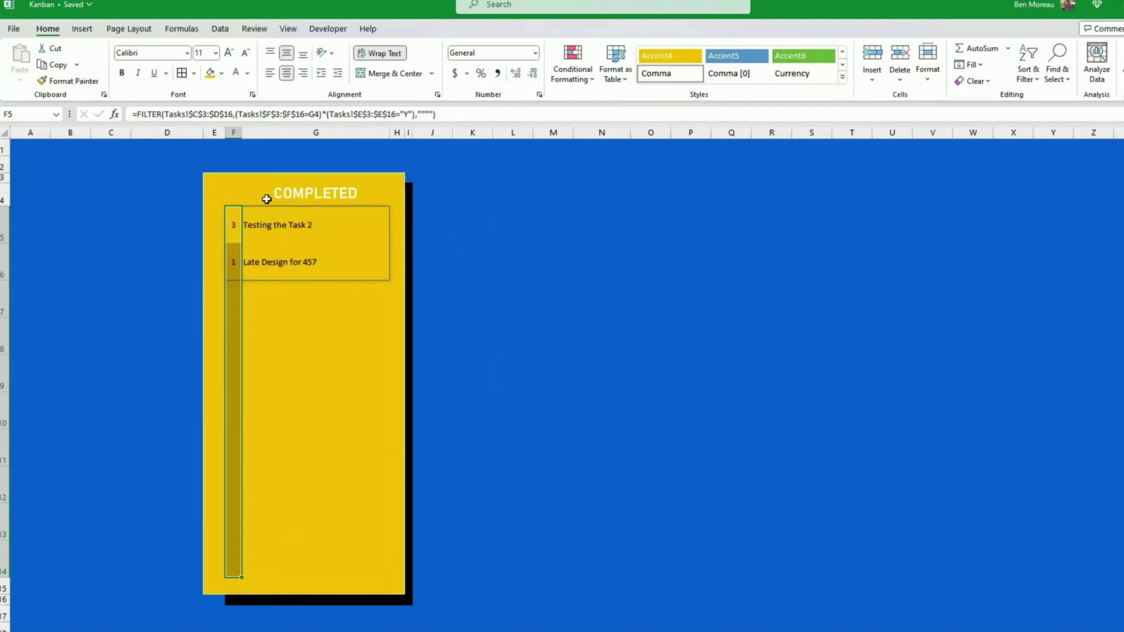
# Format-paint Tasks!C4's colour coding onto F5 and down the type cells, undoing the empty-row overflow
pyautogui.click(234, 227)
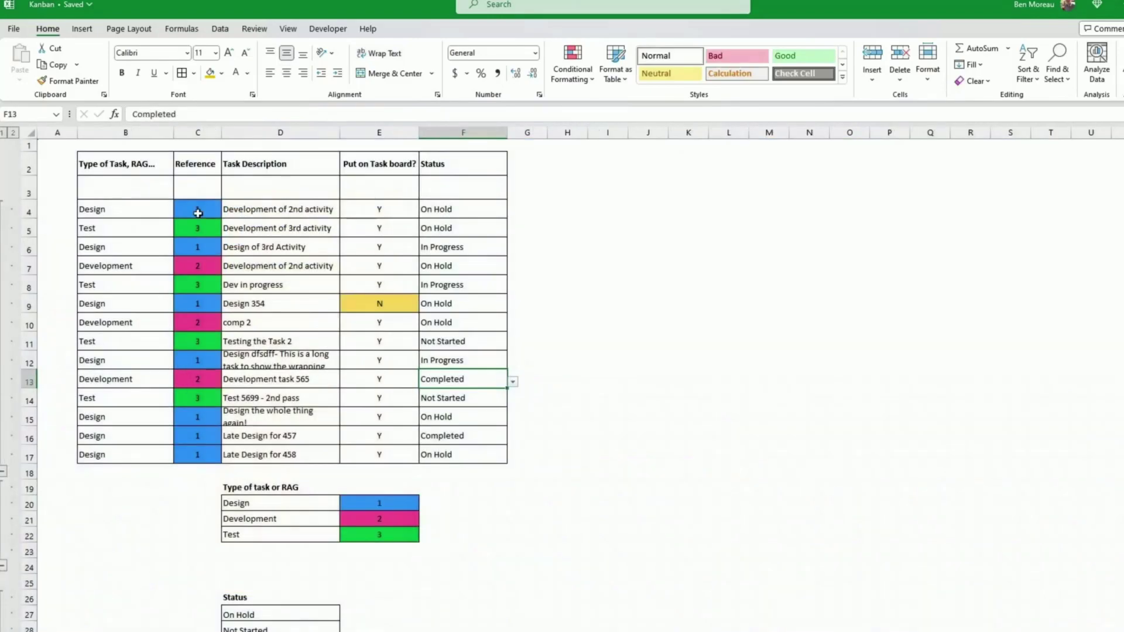
pyautogui.click(198, 209)
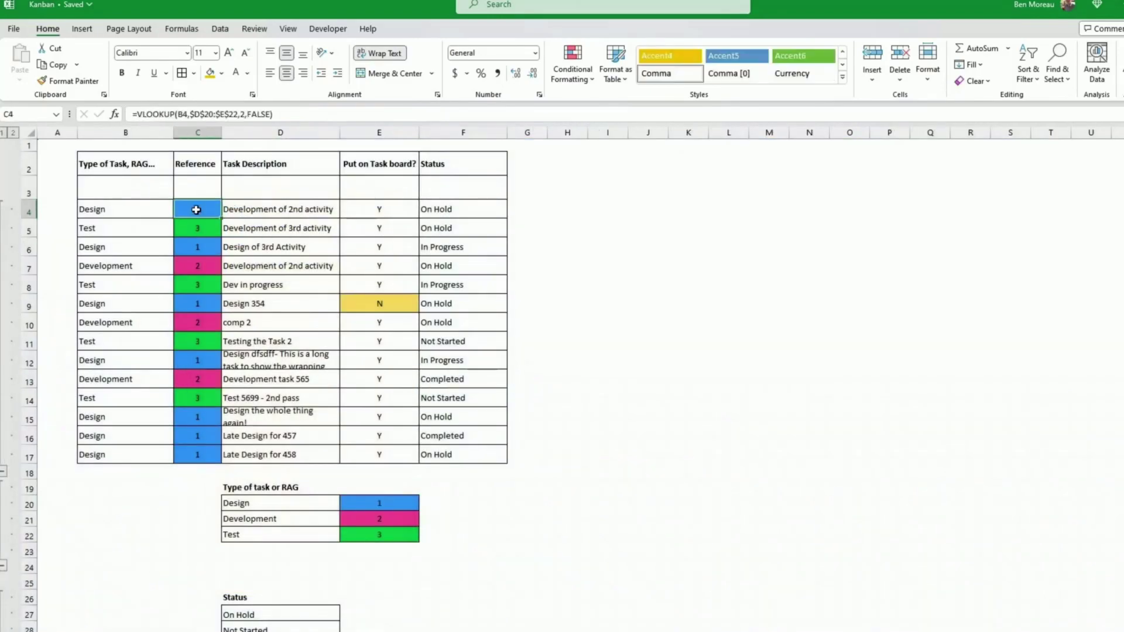
pyautogui.click(87, 84)
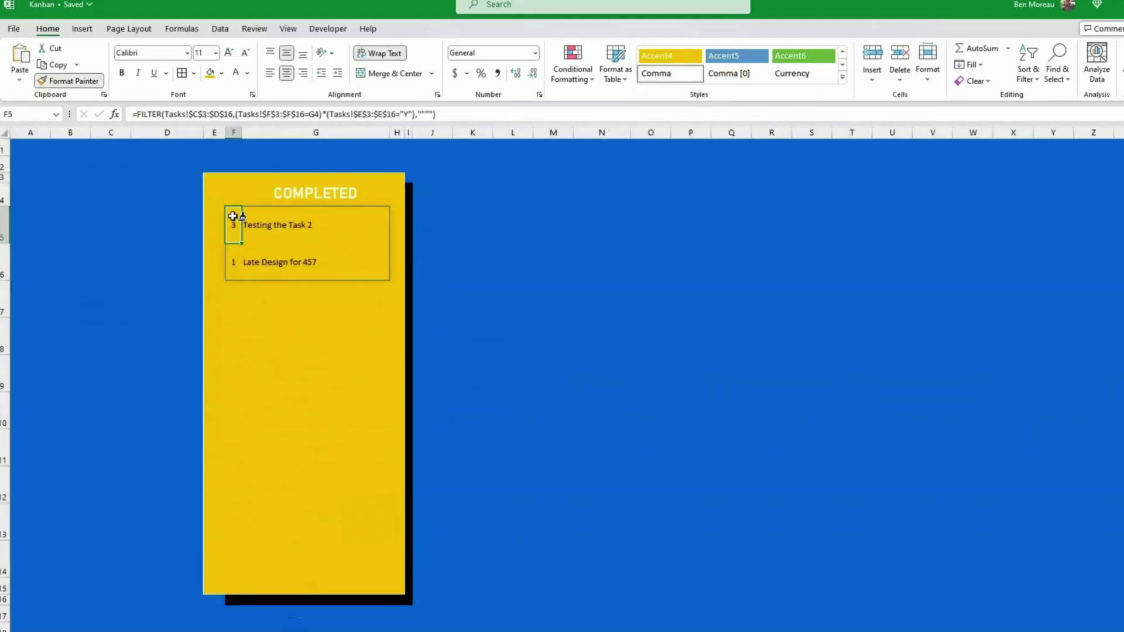
pyautogui.click(232, 219)
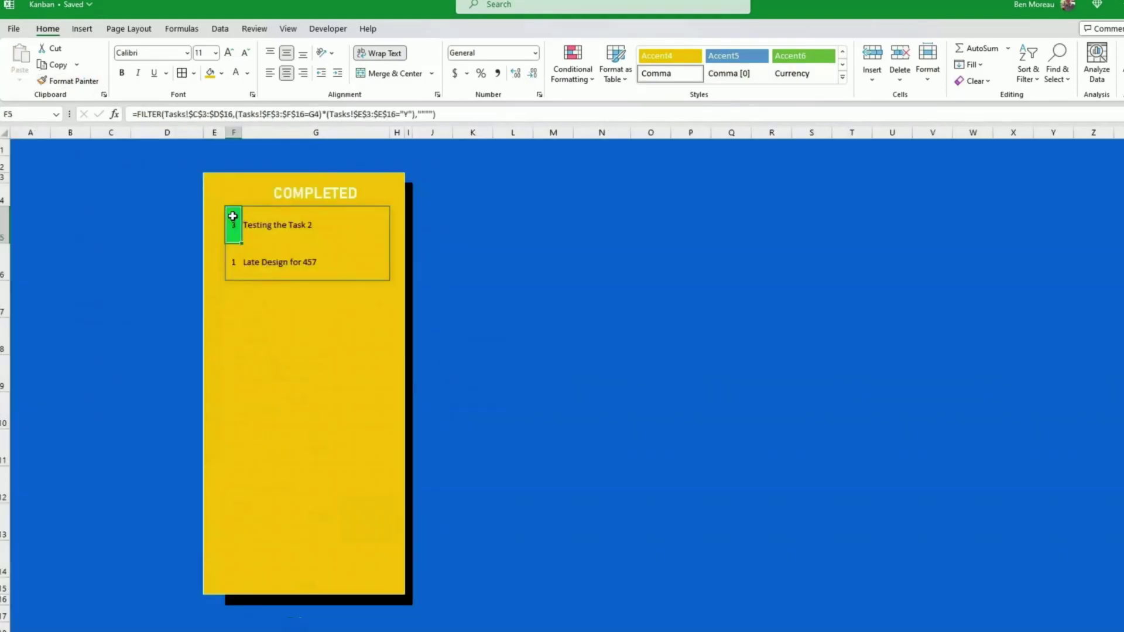
pyautogui.click(94, 81)
pyautogui.moveTo(233, 265)
pyautogui.mouseDown()
pyautogui.moveTo(221, 522)
pyautogui.moveTo(235, 563)
pyautogui.mouseUp()
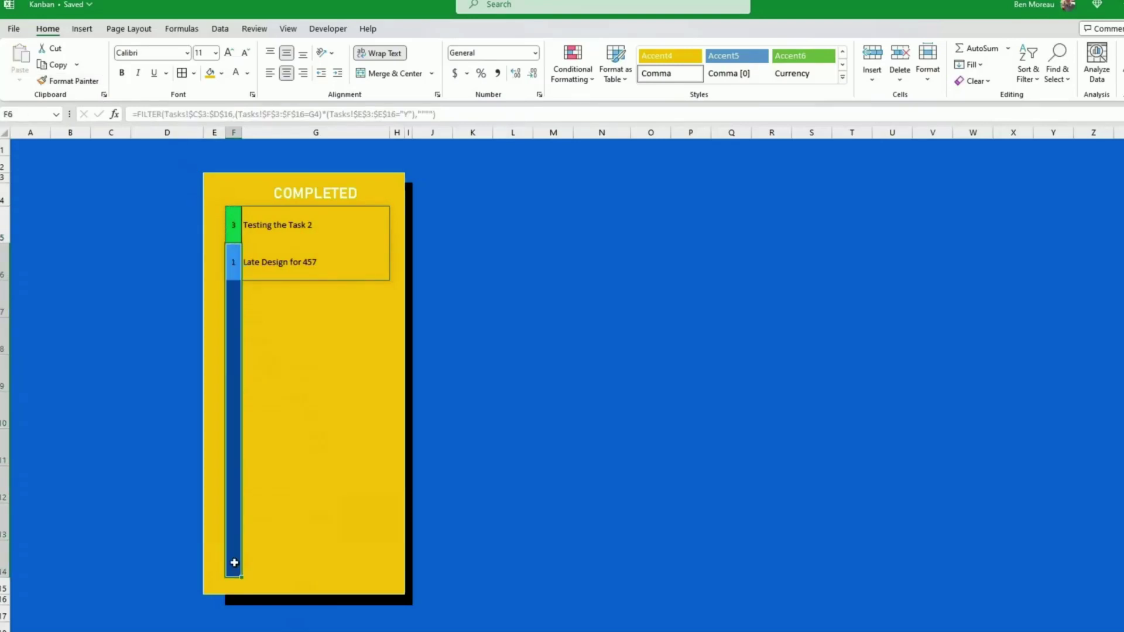
pyautogui.hotkey('ctrl', 'z')
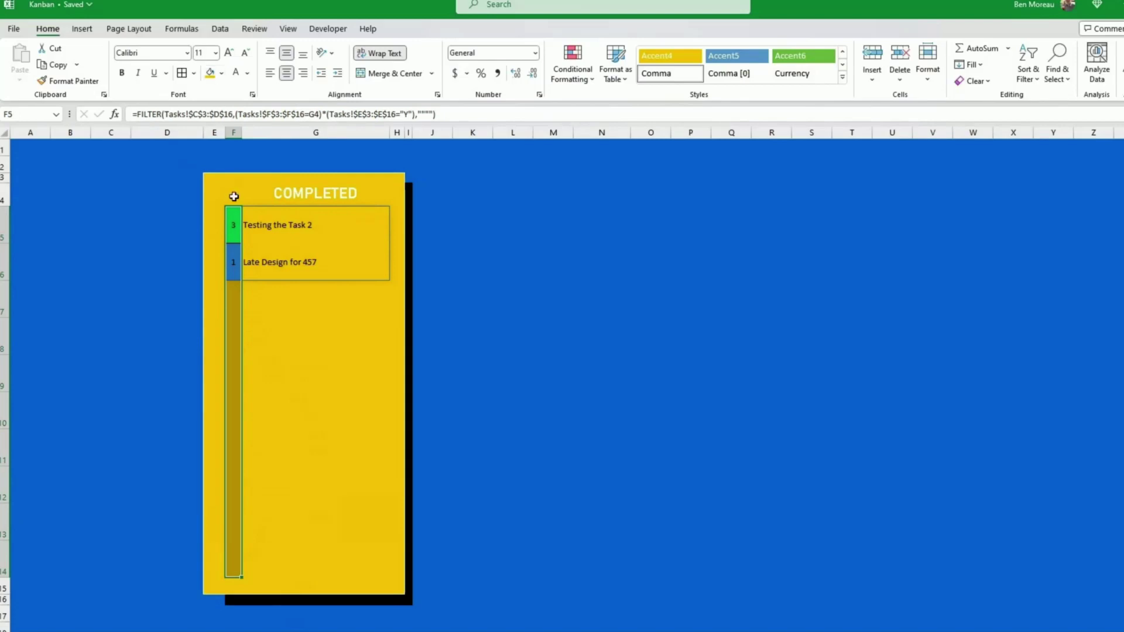
pyautogui.moveTo(234, 220); pyautogui.dragTo(316, 224)
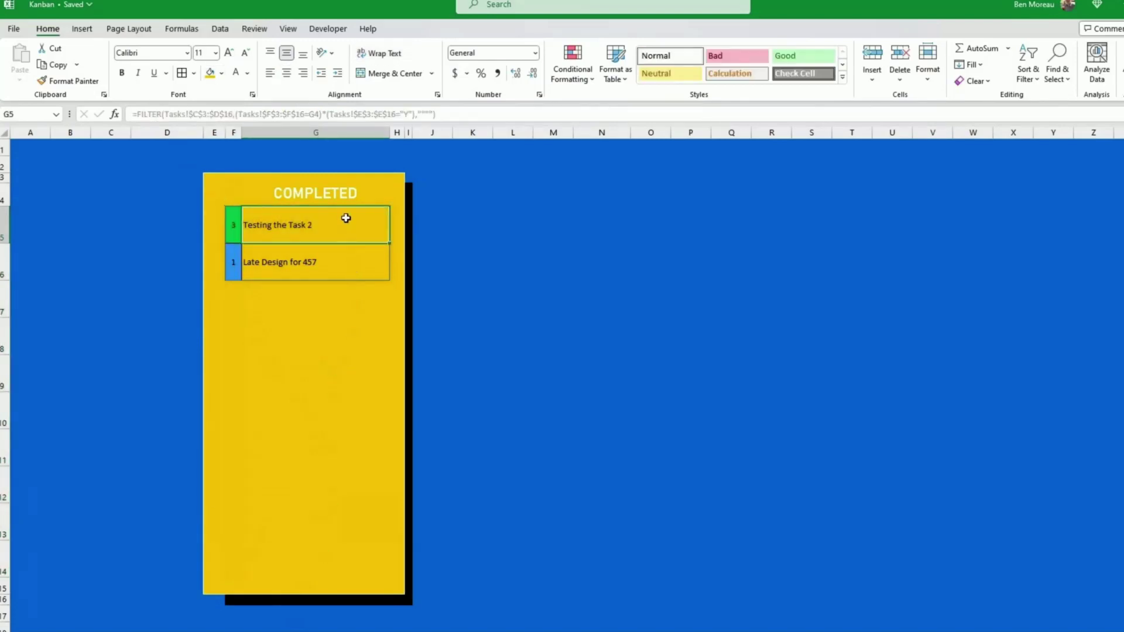
pyautogui.moveTo(346, 218)
pyautogui.mouseDown()
pyautogui.moveTo(346, 564)
pyautogui.moveTo(361, 556)
pyautogui.mouseUp()
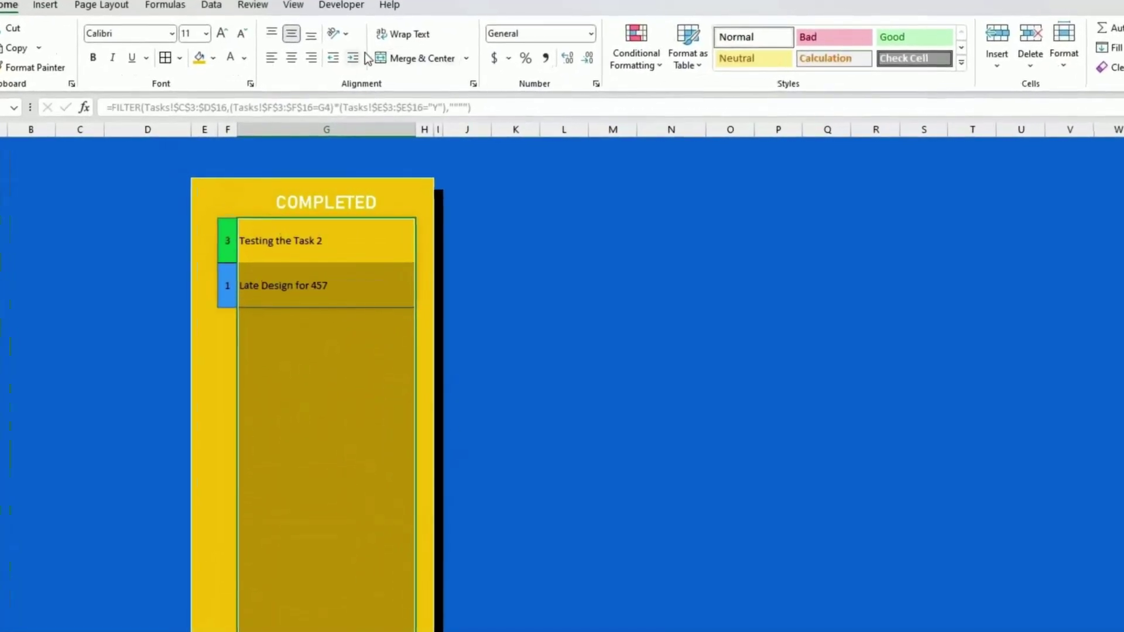
# Start a new conditional formatting rule applying only to cells with No Blanks
pyautogui.click(648, 68)
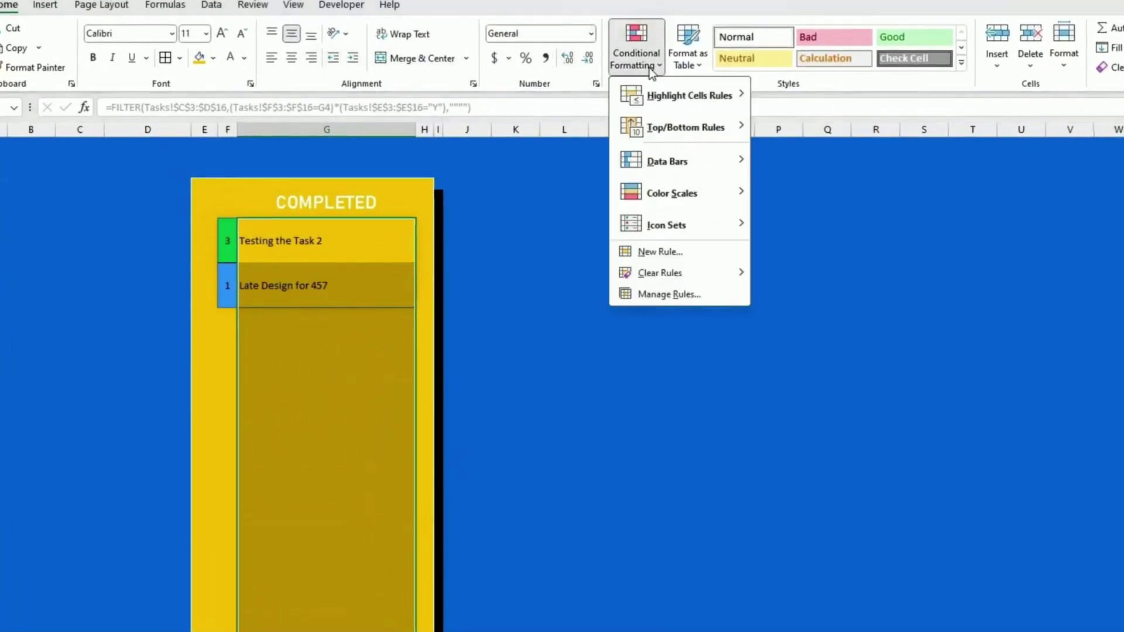
pyautogui.click(680, 252)
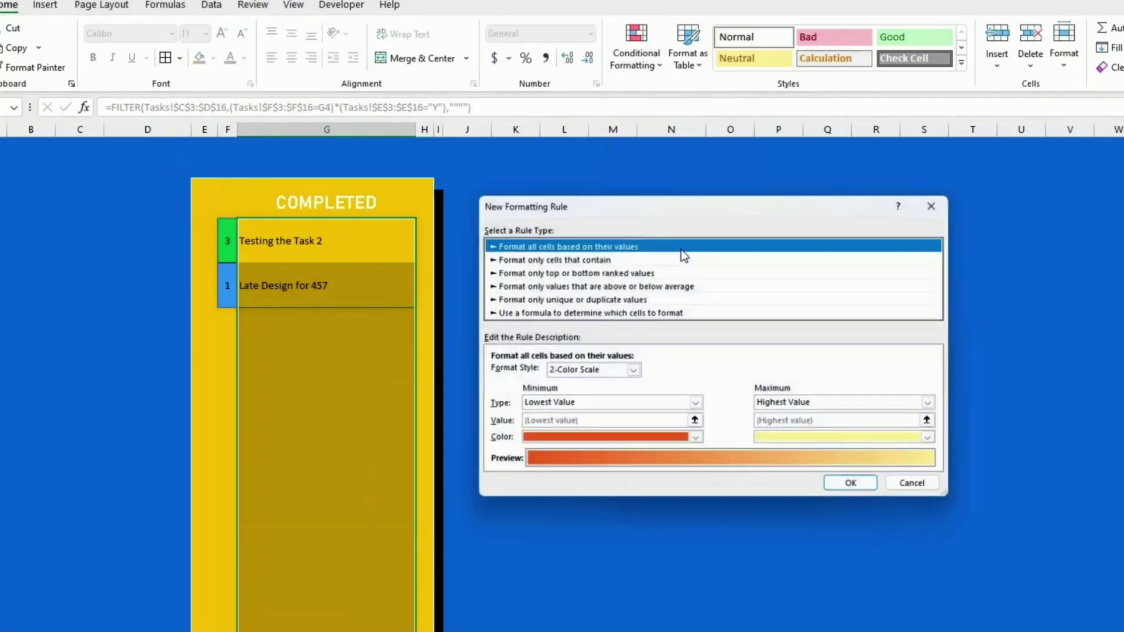
pyautogui.click(604, 258)
pyautogui.scroll(-4, 521, 375)
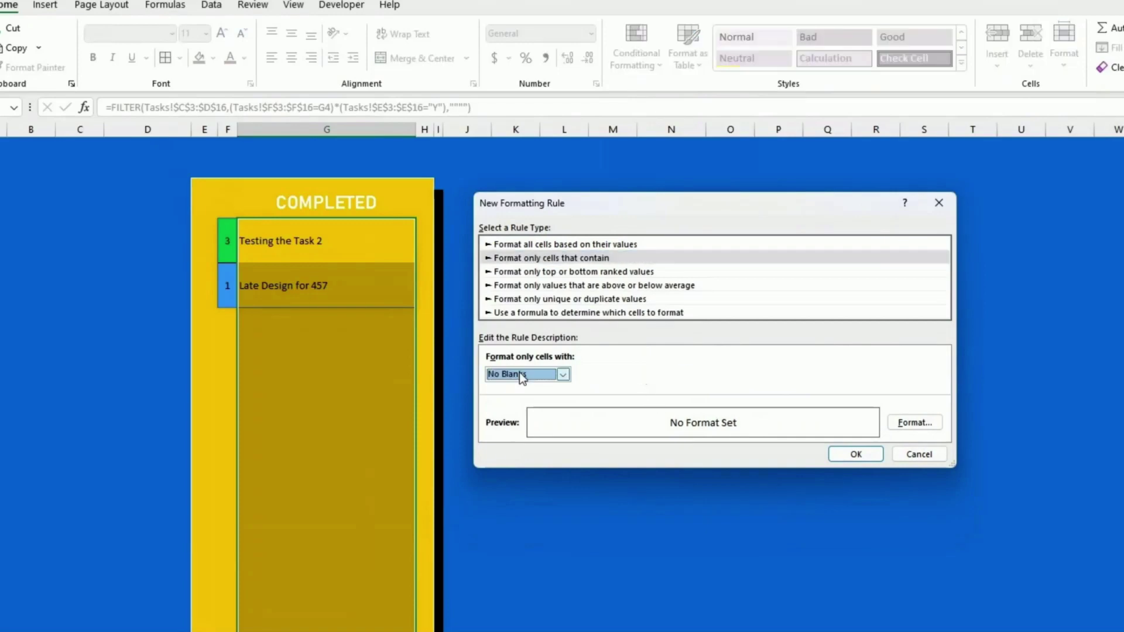
pyautogui.click(521, 375)
pyautogui.click(912, 423)
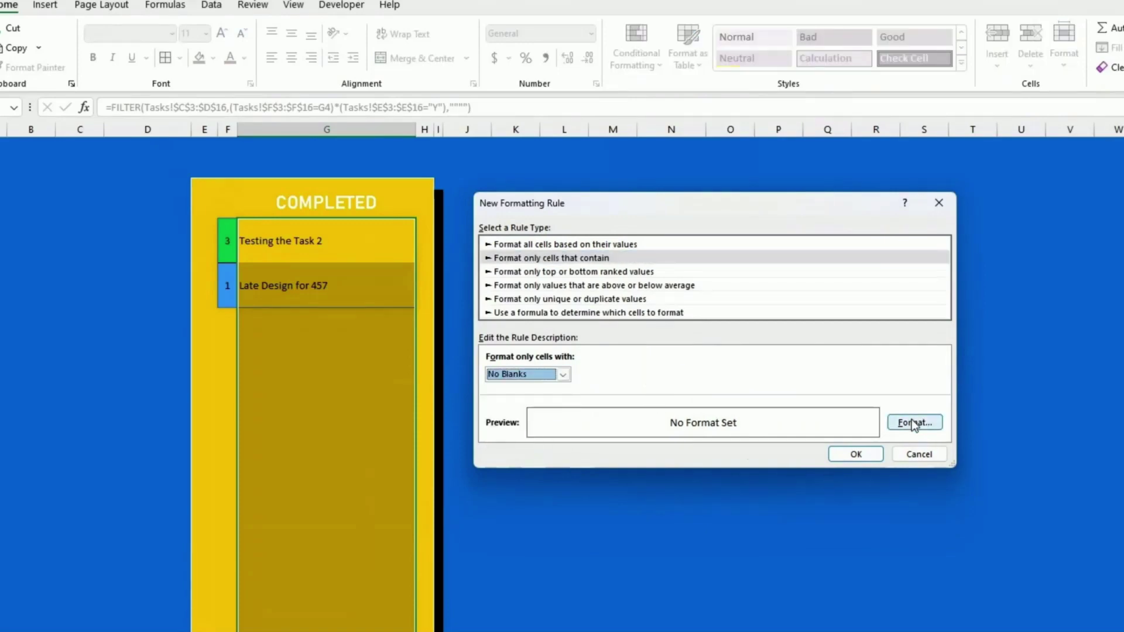
# Give the rule a white fill and automatic-colour outline border, then confirm it
pyautogui.click(913, 422)
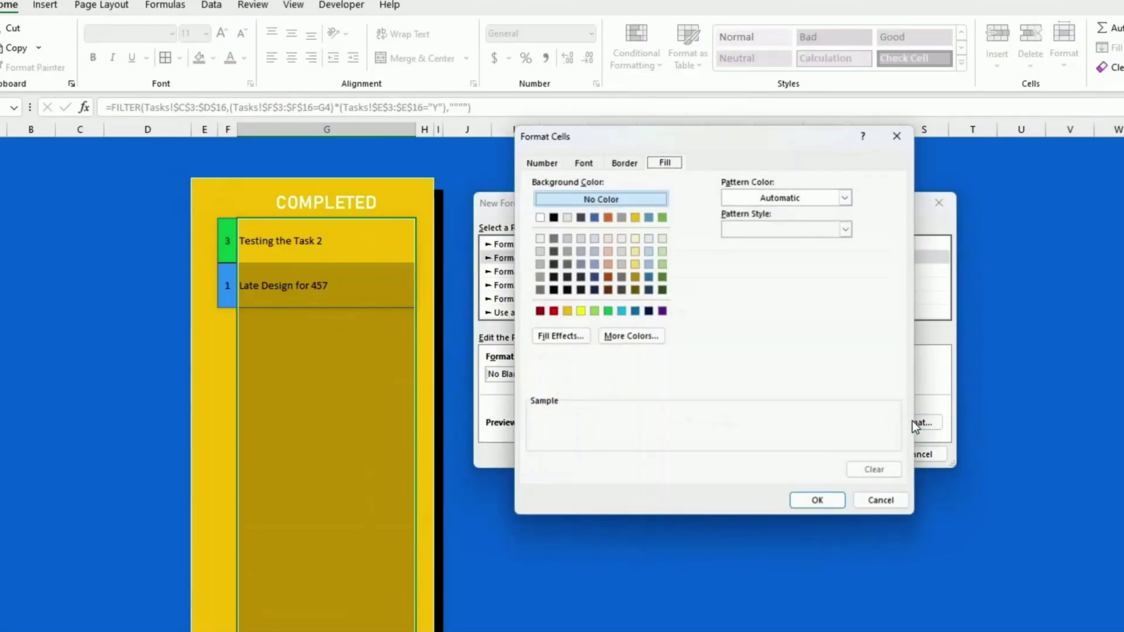
pyautogui.click(542, 217)
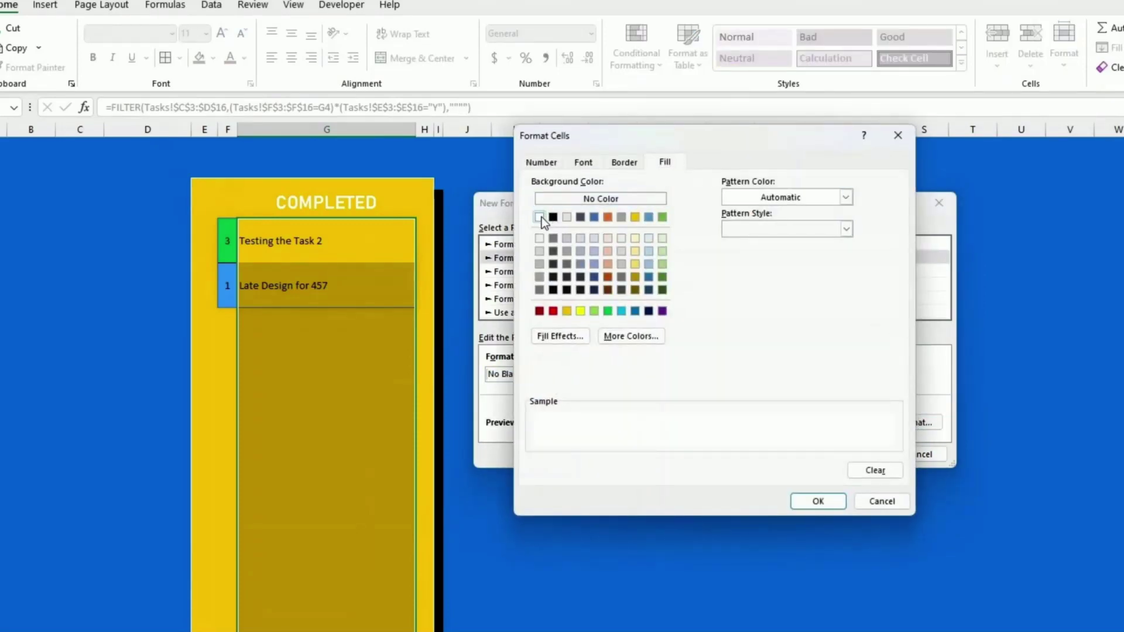
pyautogui.click(628, 163)
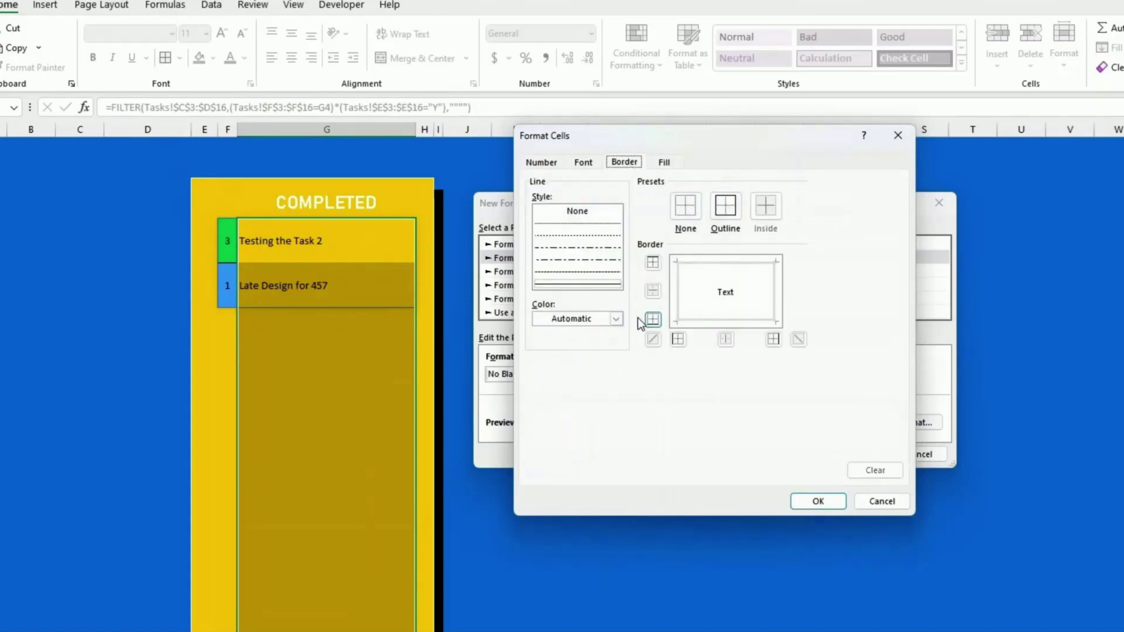
pyautogui.click(592, 321)
pyautogui.click(593, 342)
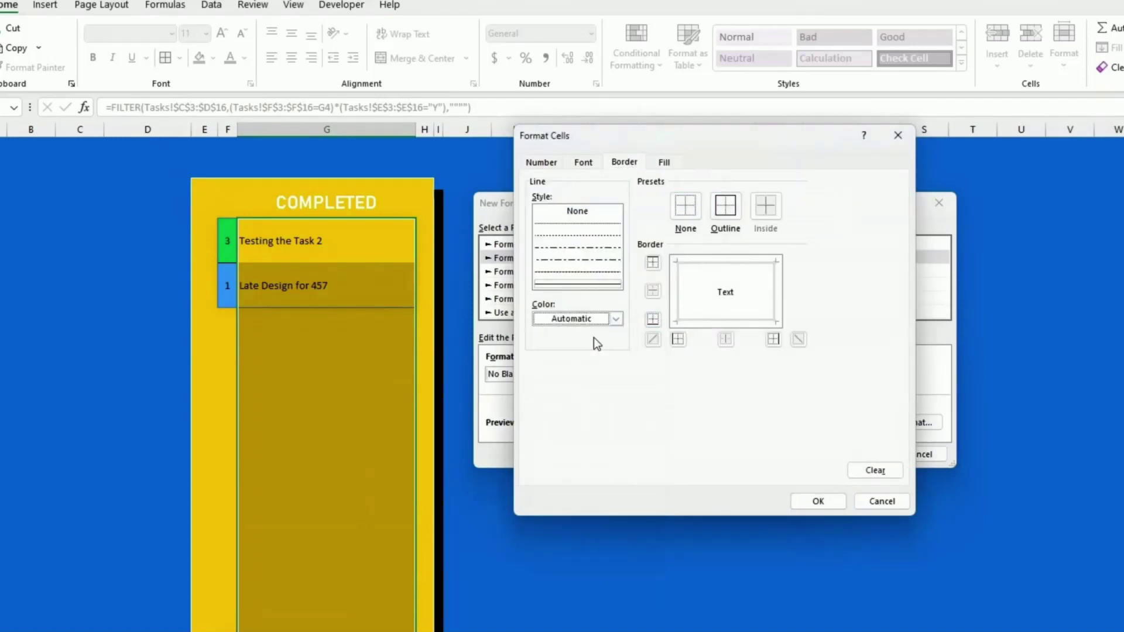
pyautogui.click(725, 209)
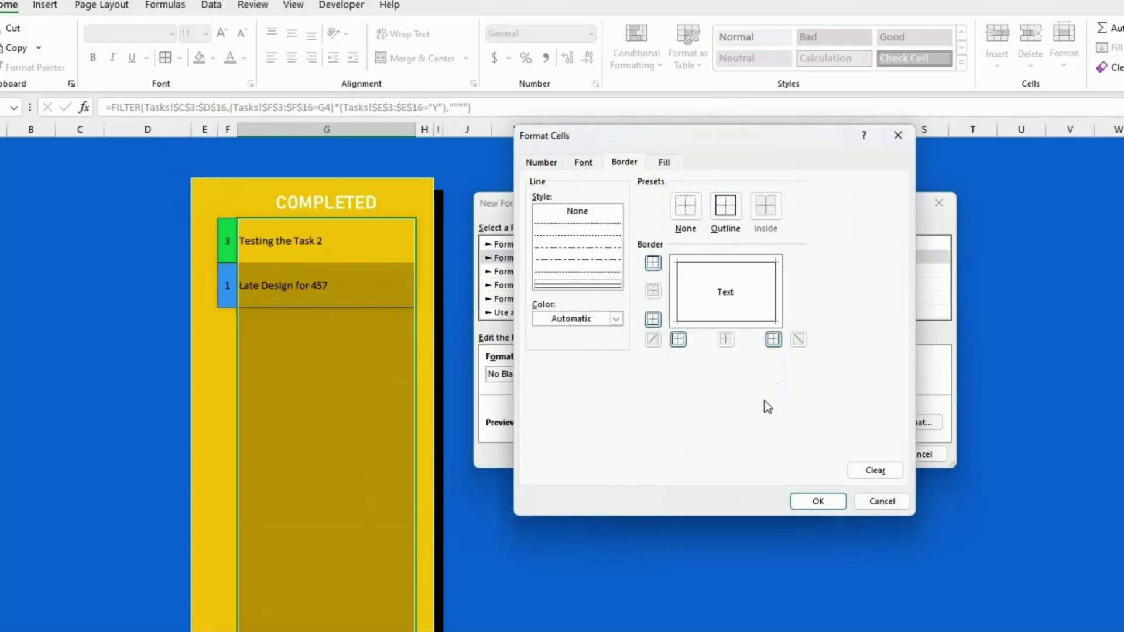
pyautogui.click(818, 500)
pyautogui.click(858, 454)
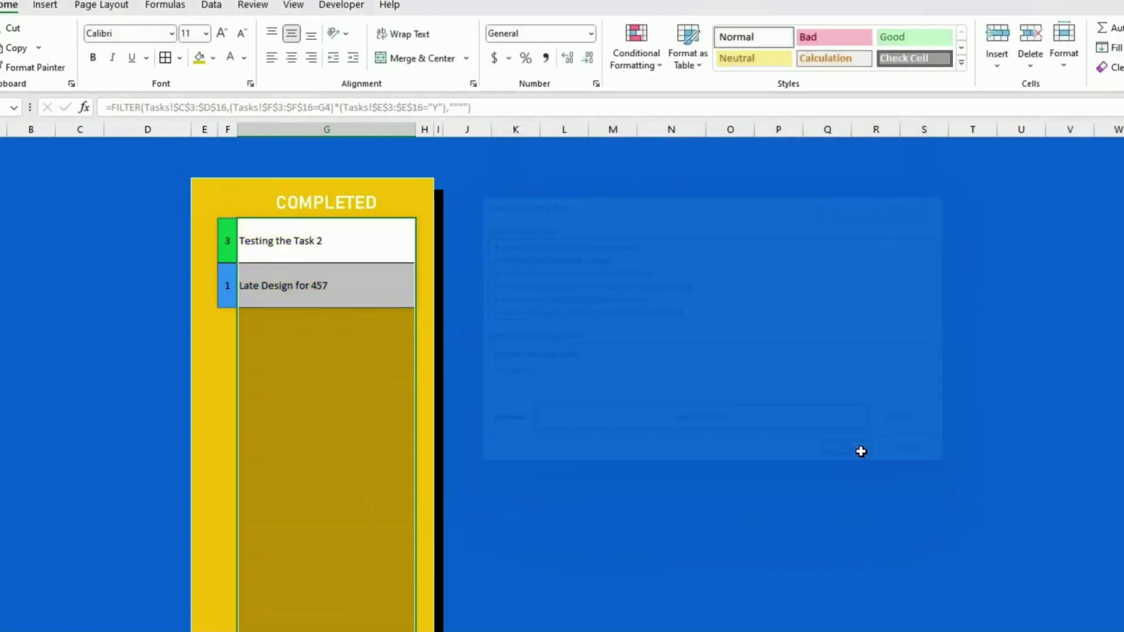
pyautogui.click(721, 381)
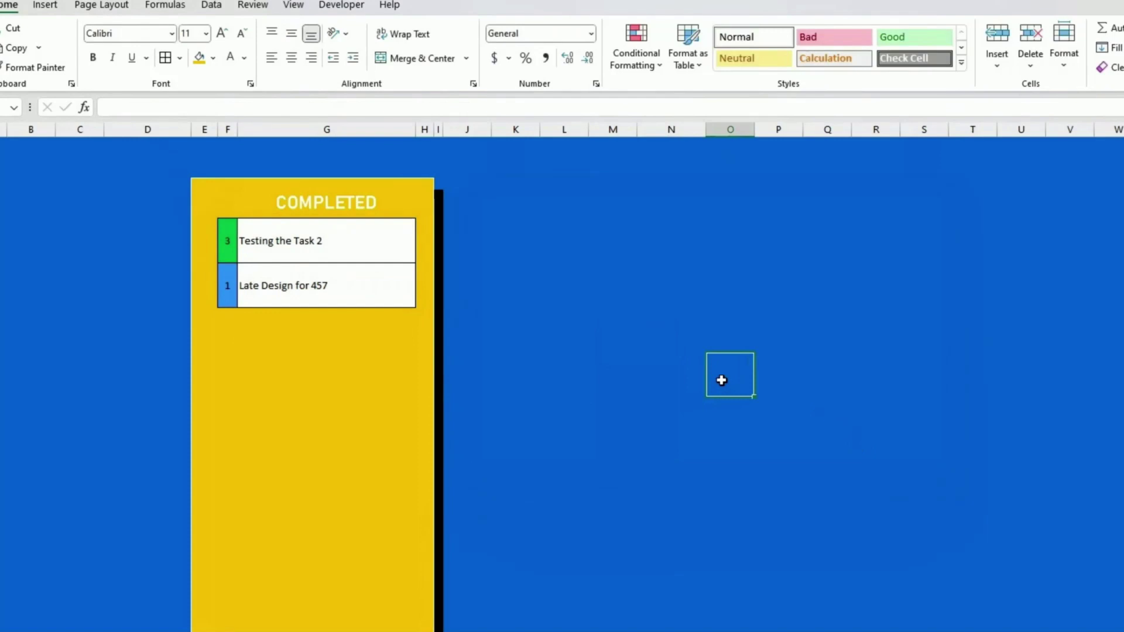
pyautogui.click(612, 346)
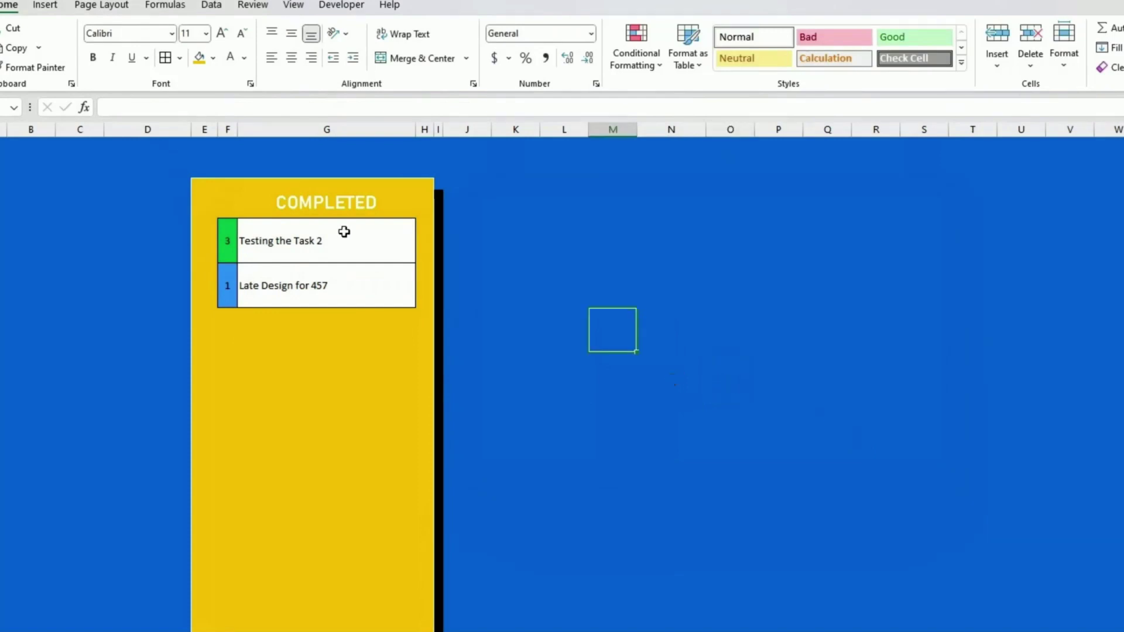
pyautogui.click(229, 232)
# Apply the custom number format ;;; to F5:F14 so the type numbers are hidden
pyautogui.moveTo(229, 232); pyautogui.dragTo(228, 630)
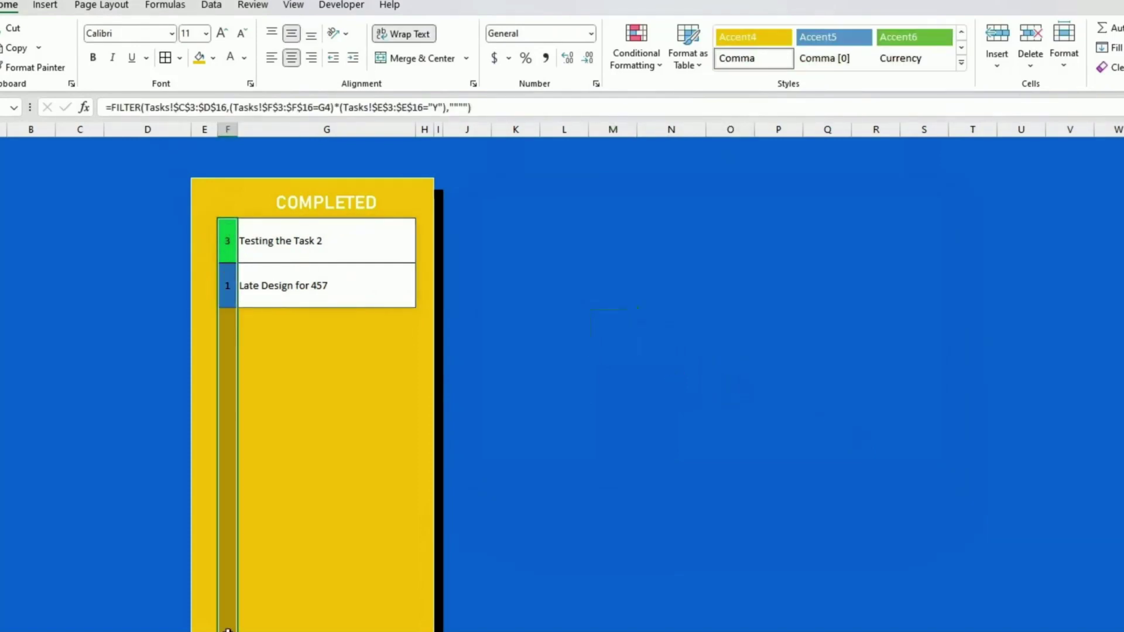
pyautogui.rightClick(229, 231)
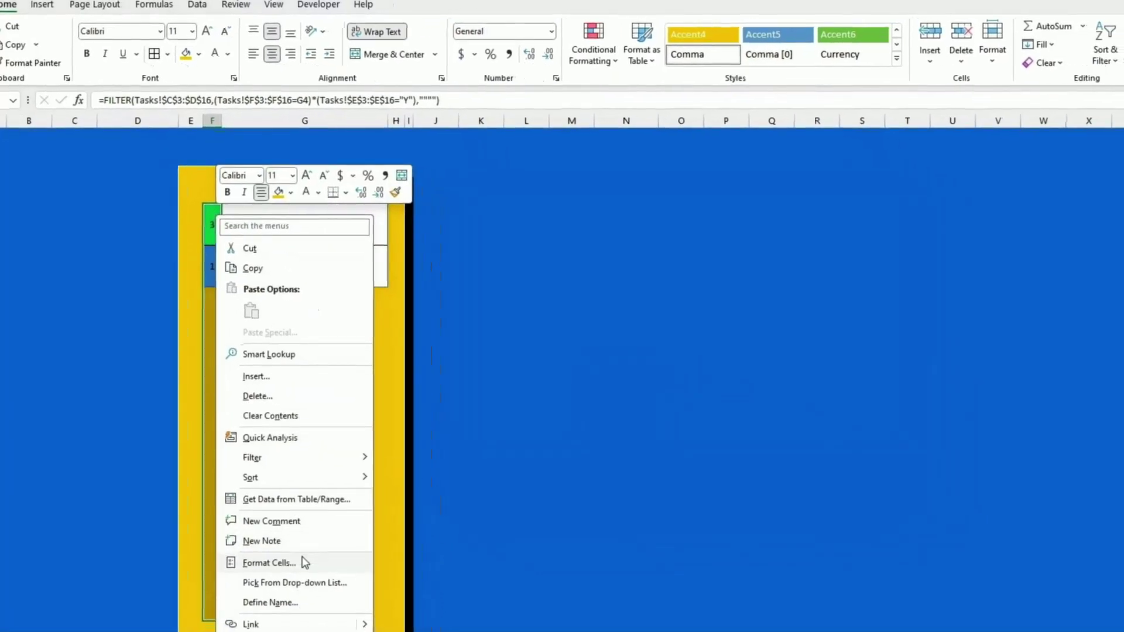
pyautogui.click(301, 564)
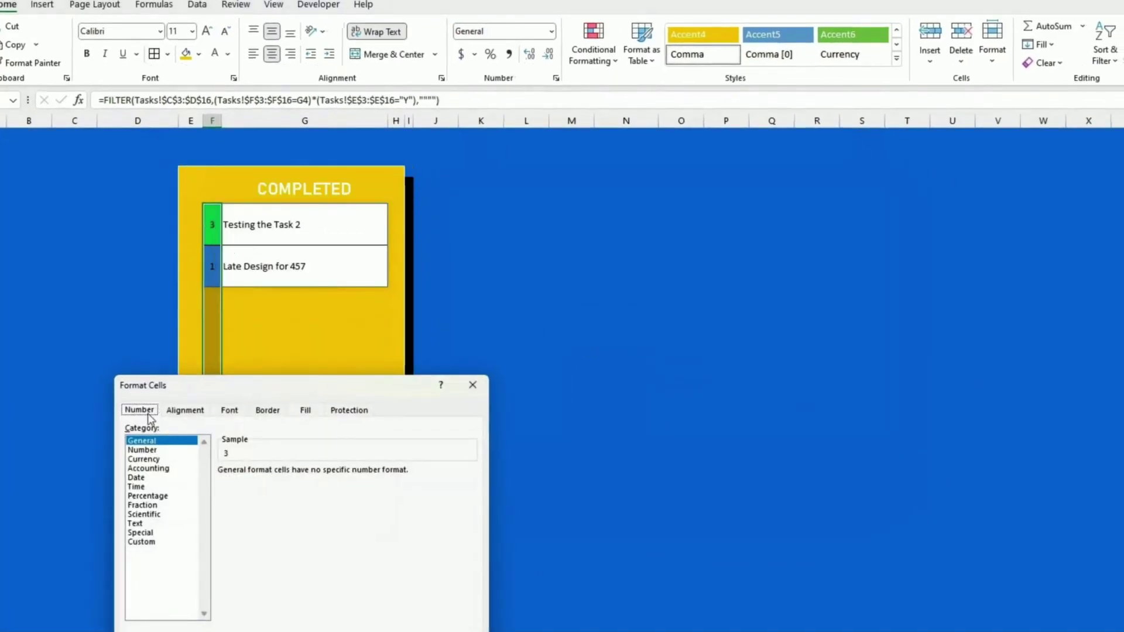
pyautogui.click(154, 542)
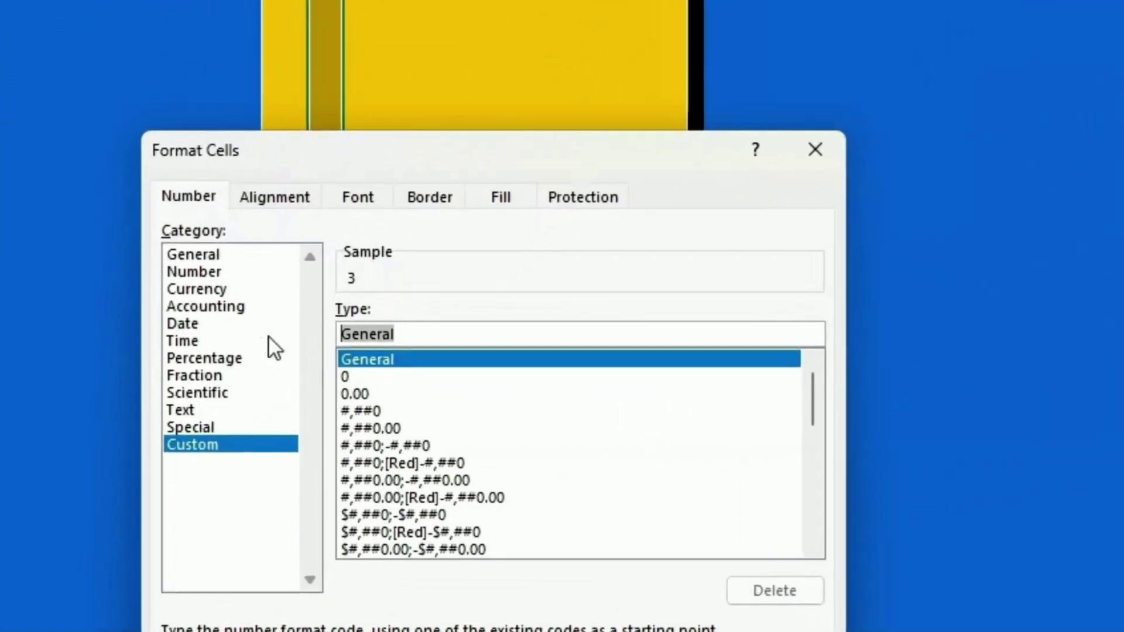
pyautogui.write(';;;')
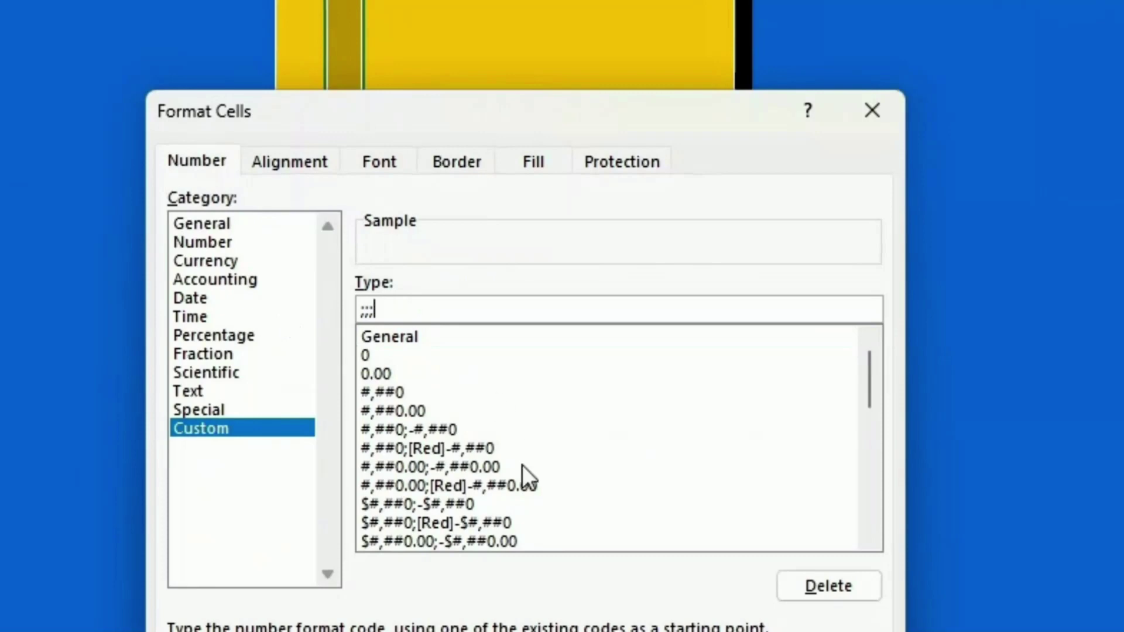
pyautogui.press('Return')
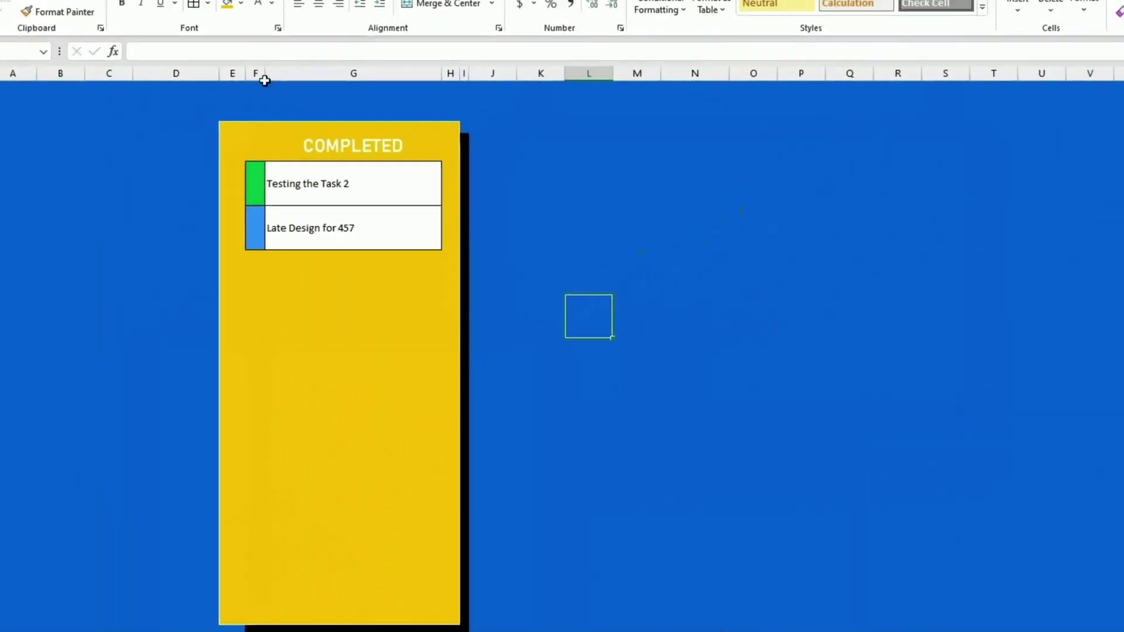
# Narrow column F into thin colour strips and widen column G for the task cards
pyautogui.moveTo(255, 129); pyautogui.dragTo(250, 128)
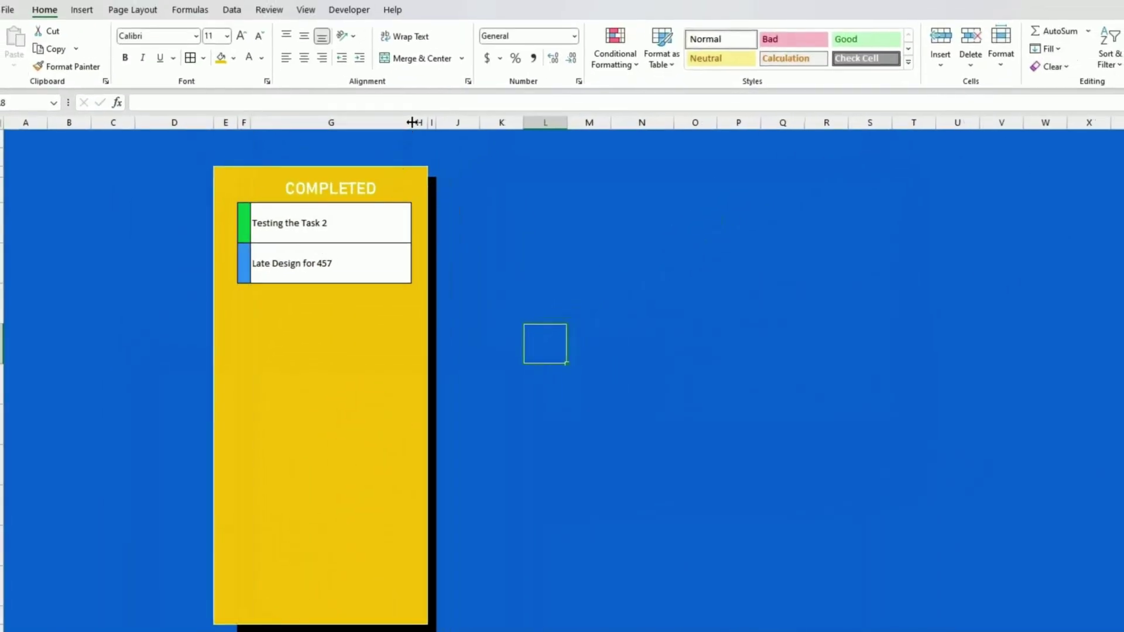
pyautogui.moveTo(412, 122); pyautogui.dragTo(425, 127)
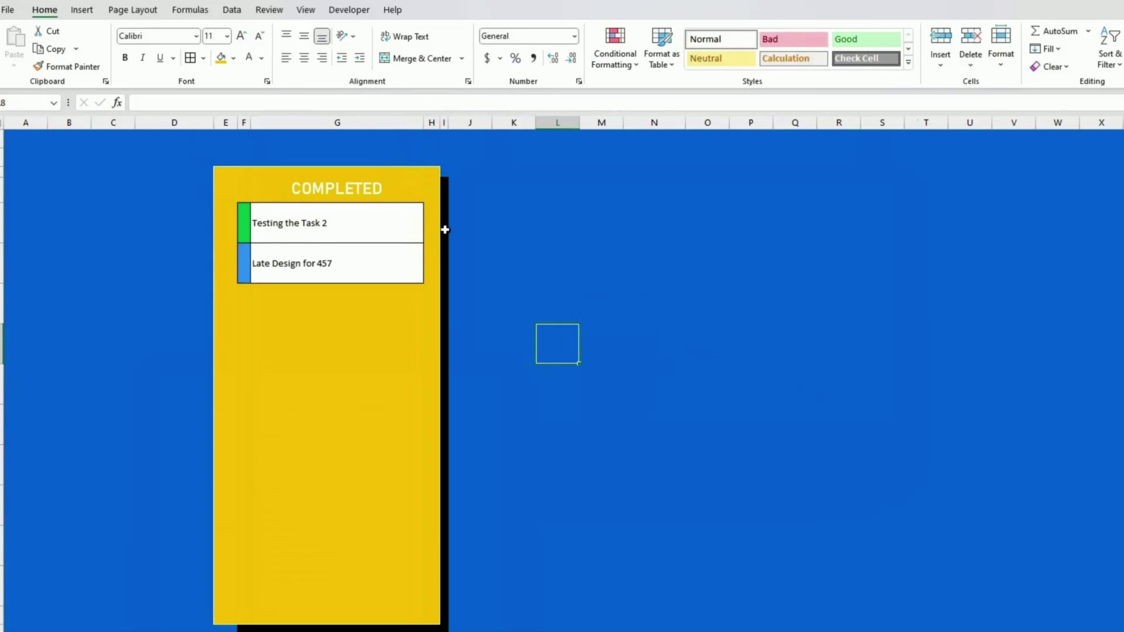
pyautogui.click(325, 184)
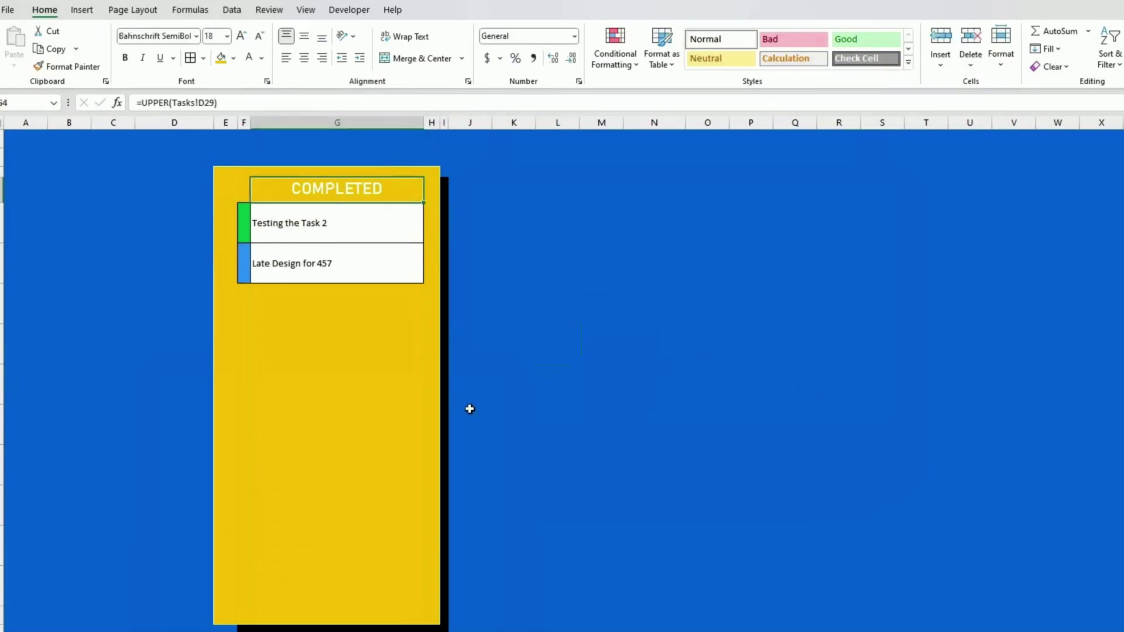